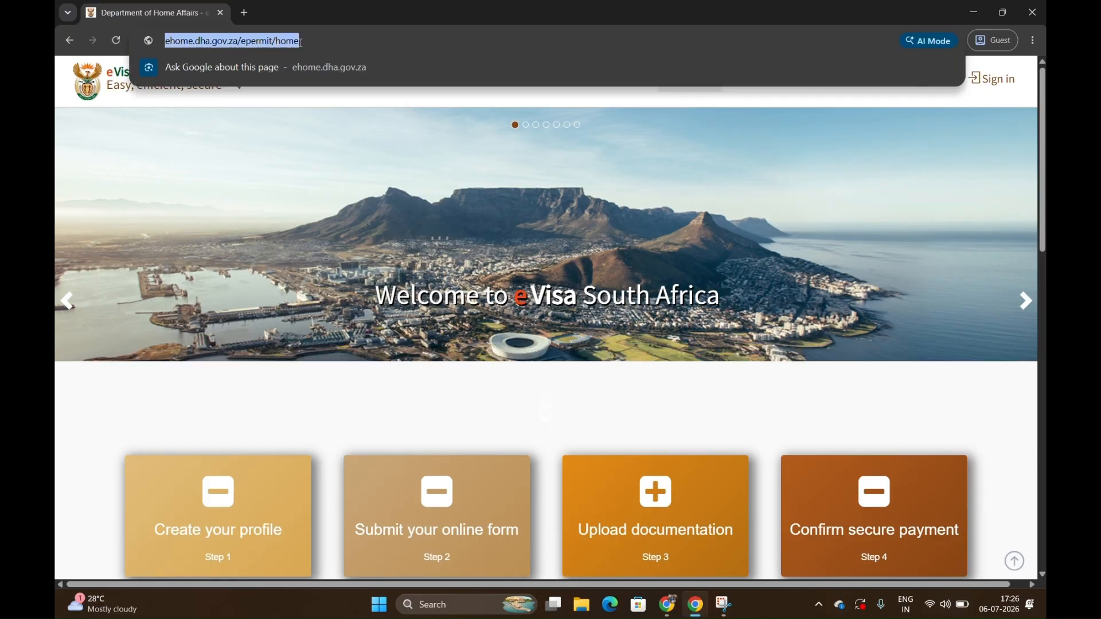
# Examine the home page's four application step cards and the How to Apply and Any Questions sections.
pyautogui.click(203, 388)
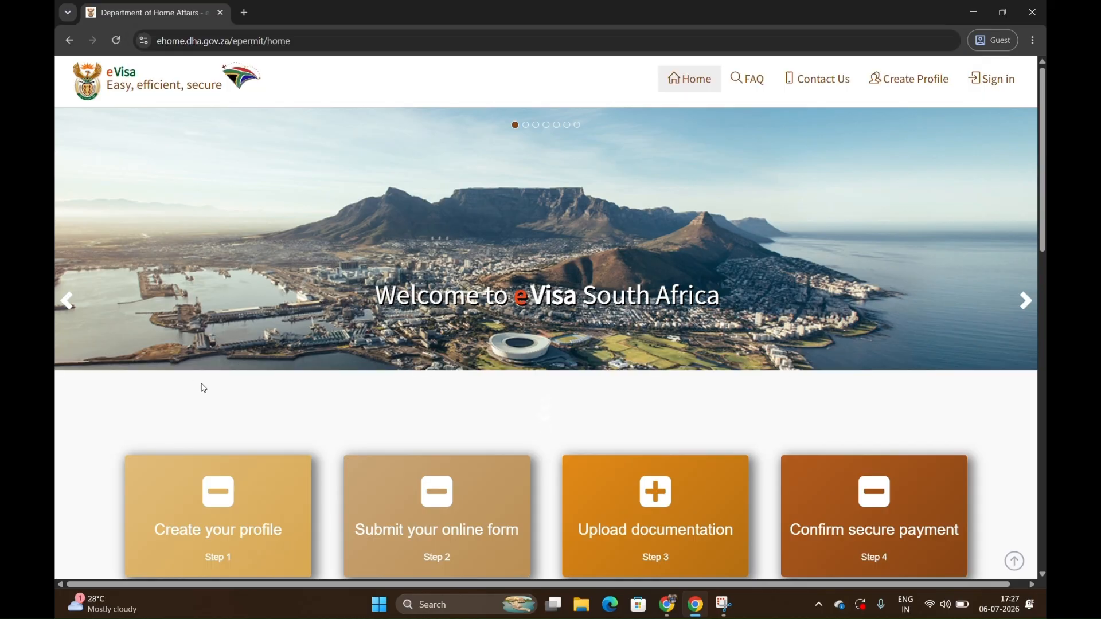
pyautogui.scroll(-2, 203, 388)
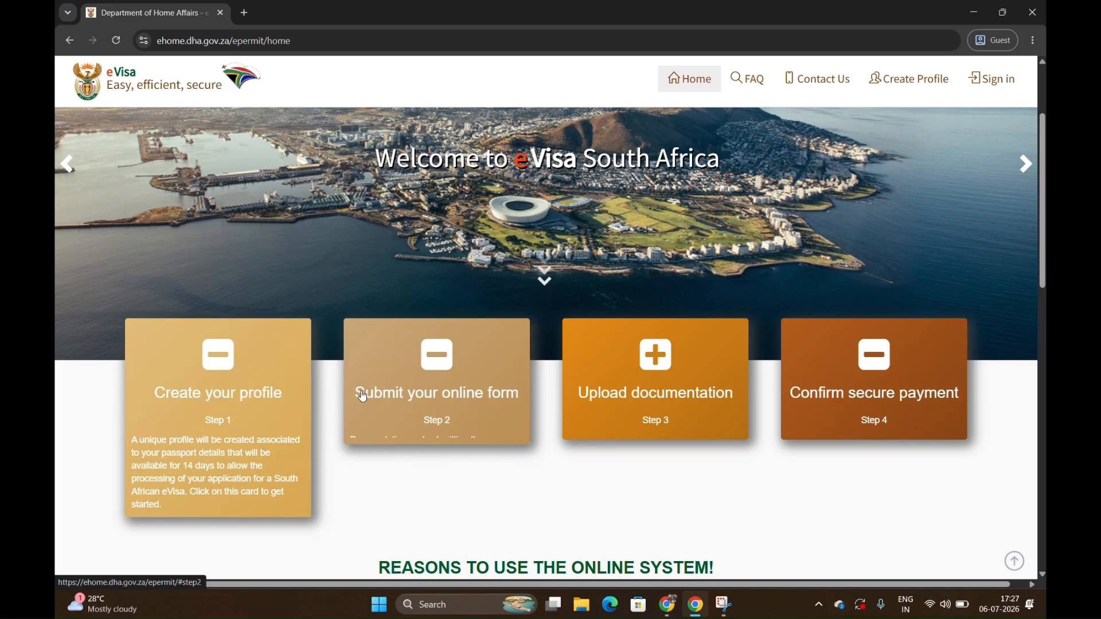
pyautogui.moveTo(379, 396)
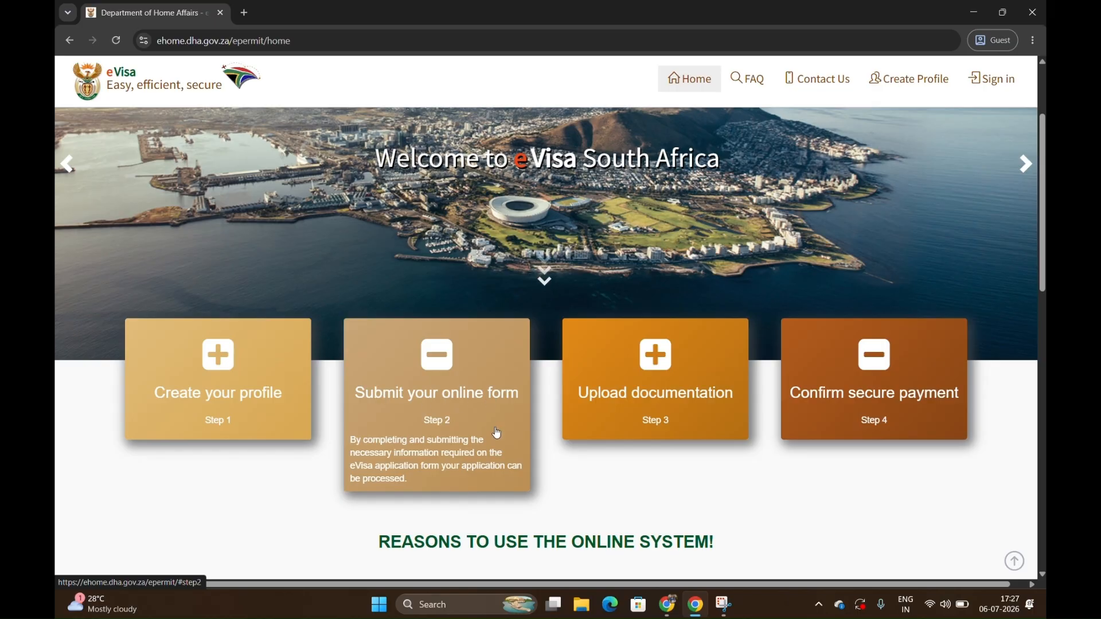
pyautogui.moveTo(608, 364)
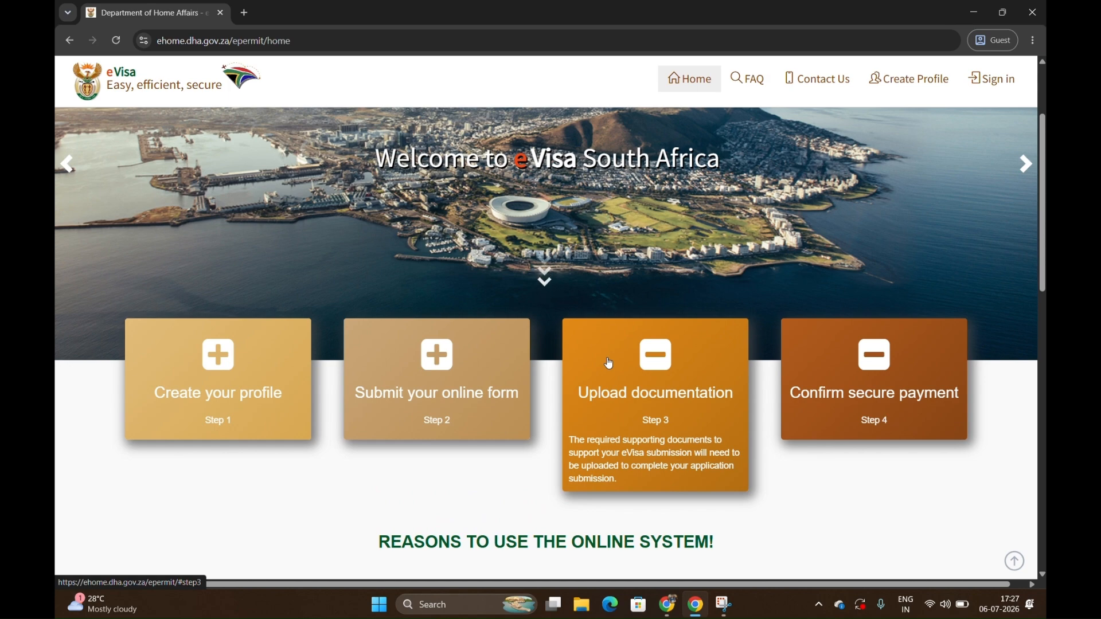
pyautogui.moveTo(863, 353)
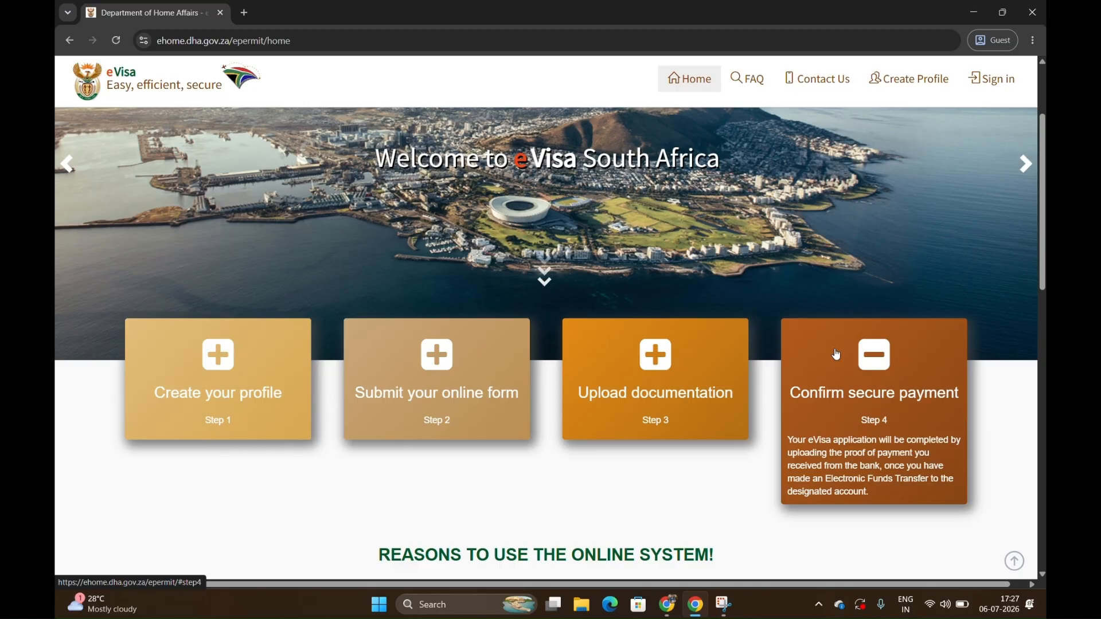
pyautogui.scroll(-7, 768, 524)
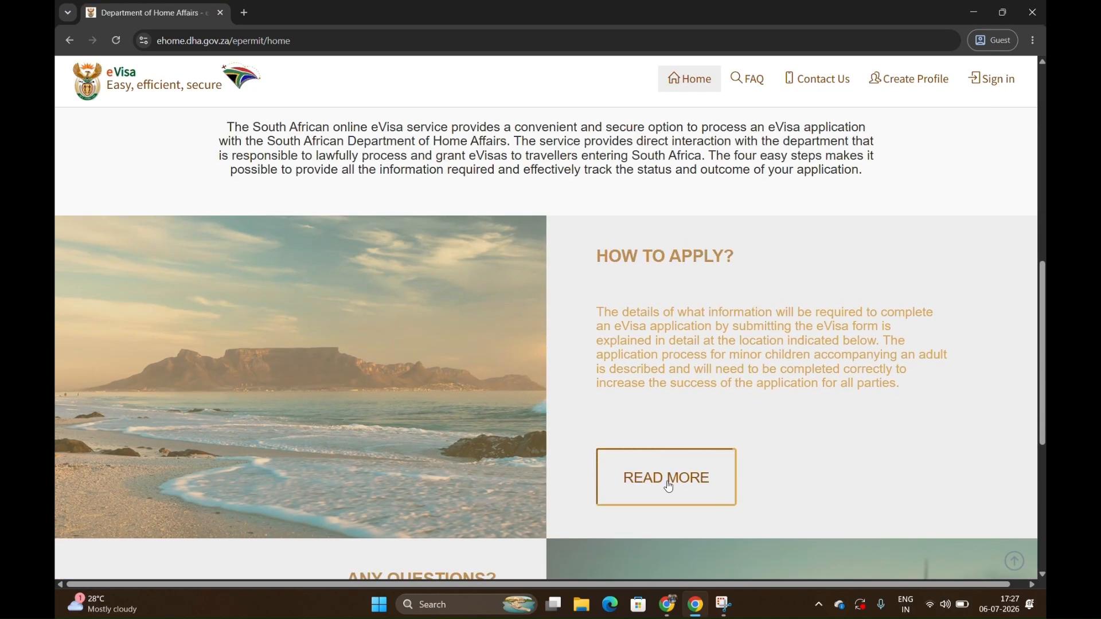
pyautogui.scroll(-5, 683, 484)
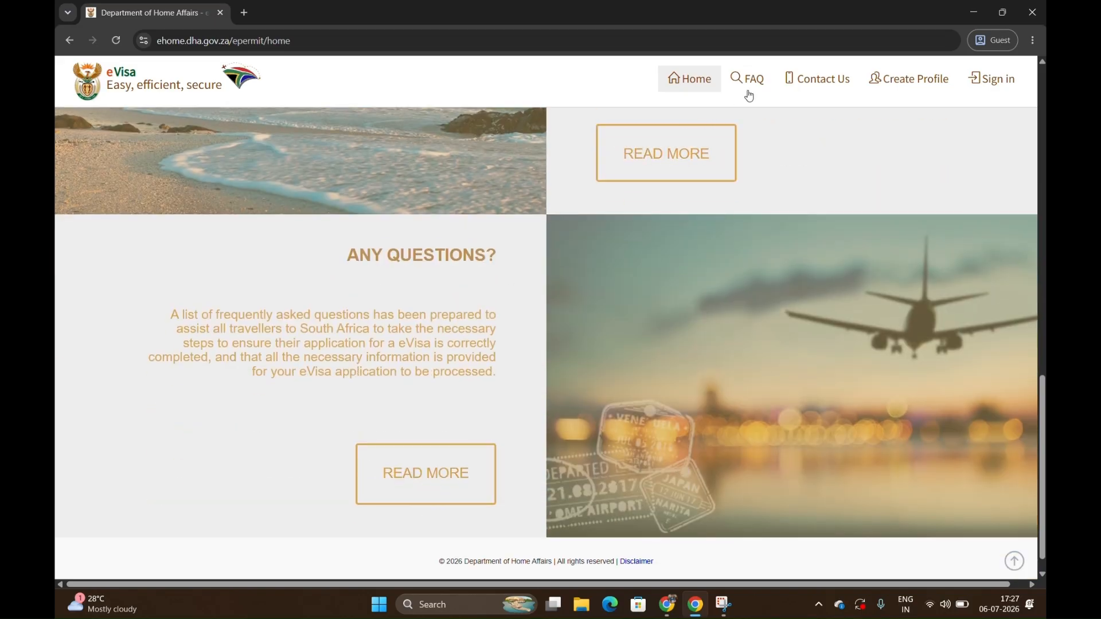
pyautogui.scroll(5, 628, 243)
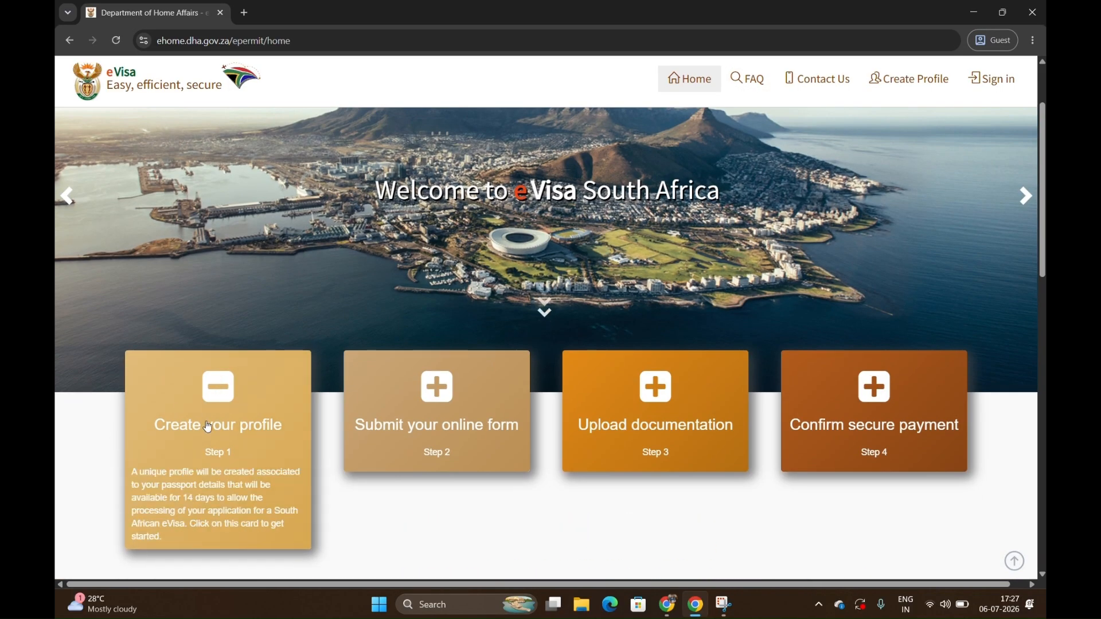
# Open the profile creation form, review the eligible nationalities in the eVisa Availability notice, and dismiss the notice.
pyautogui.click(911, 88)
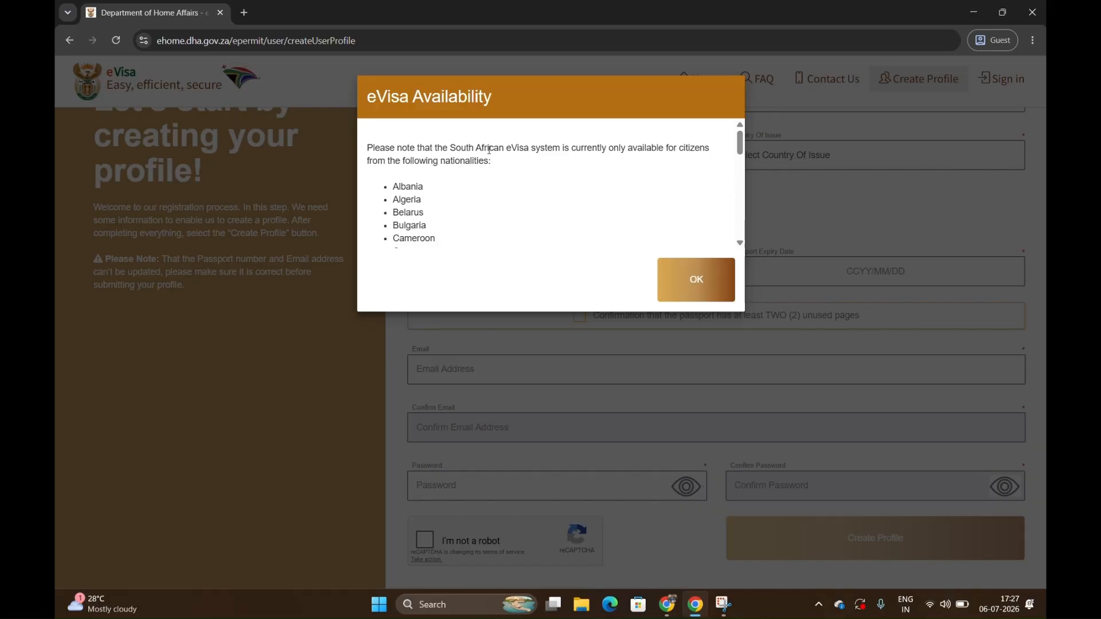
pyautogui.scroll(-1, 510, 218)
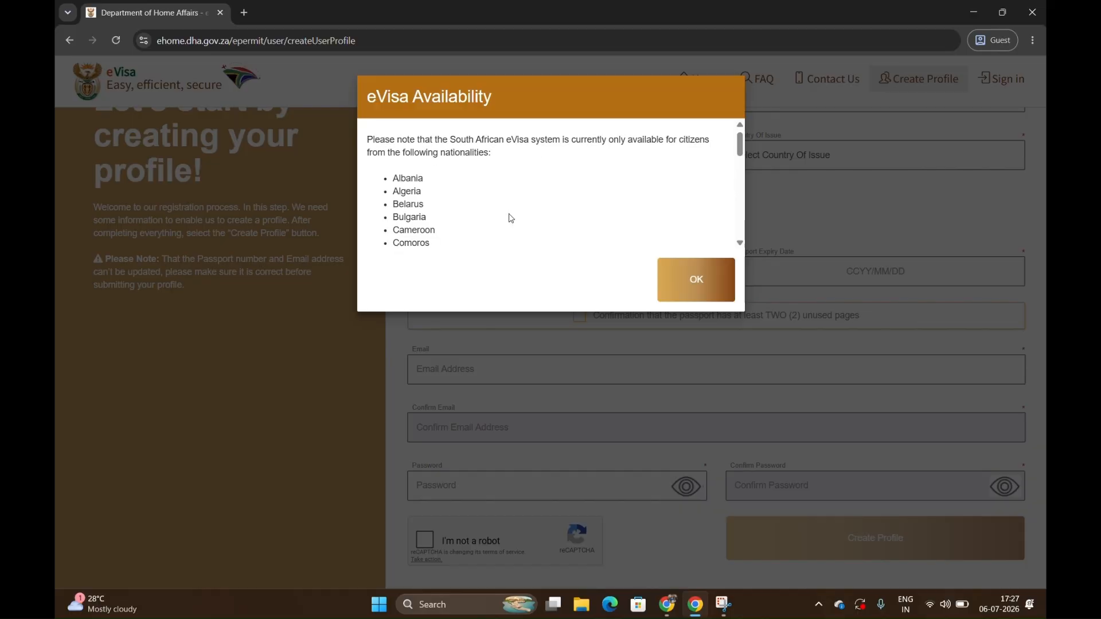
pyautogui.scroll(-1, 417, 229)
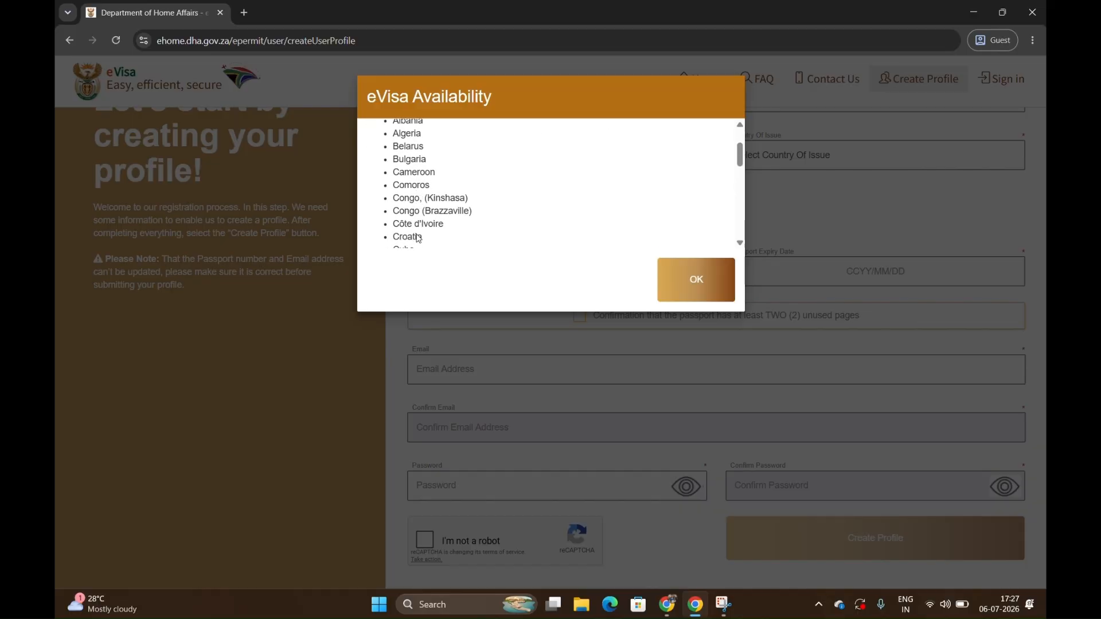
pyautogui.scroll(-1, 429, 245)
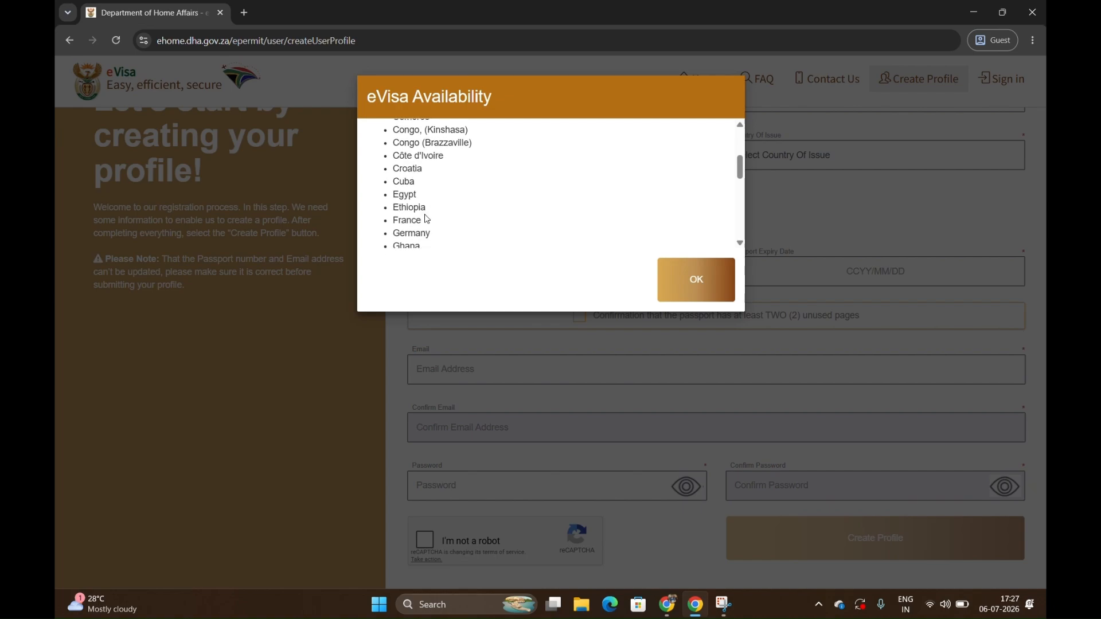
pyautogui.scroll(-1, 470, 230)
pyautogui.doubleClick(404, 194)
pyautogui.scroll(-2, 504, 202)
pyautogui.scroll(-2, 504, 202)
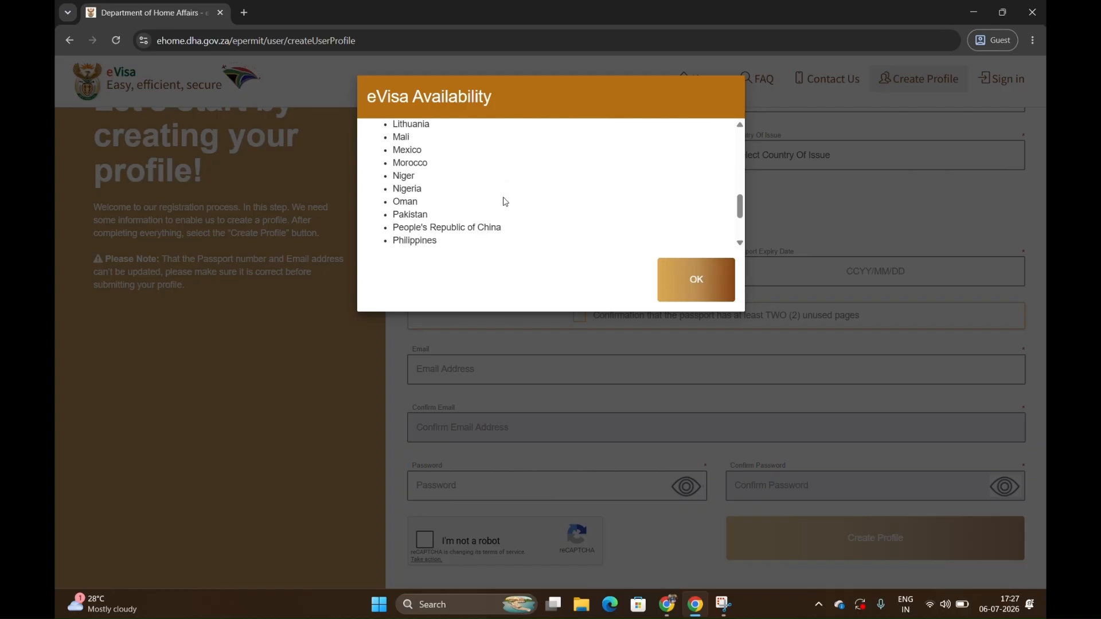
pyautogui.scroll(-1, 504, 201)
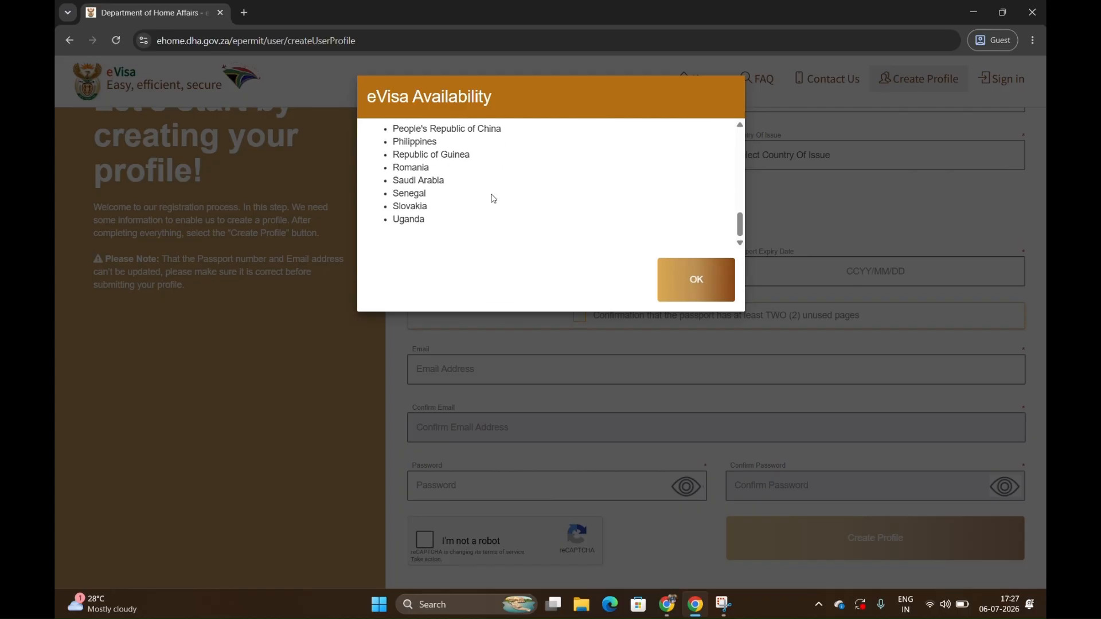
pyautogui.scroll(10, 547, 205)
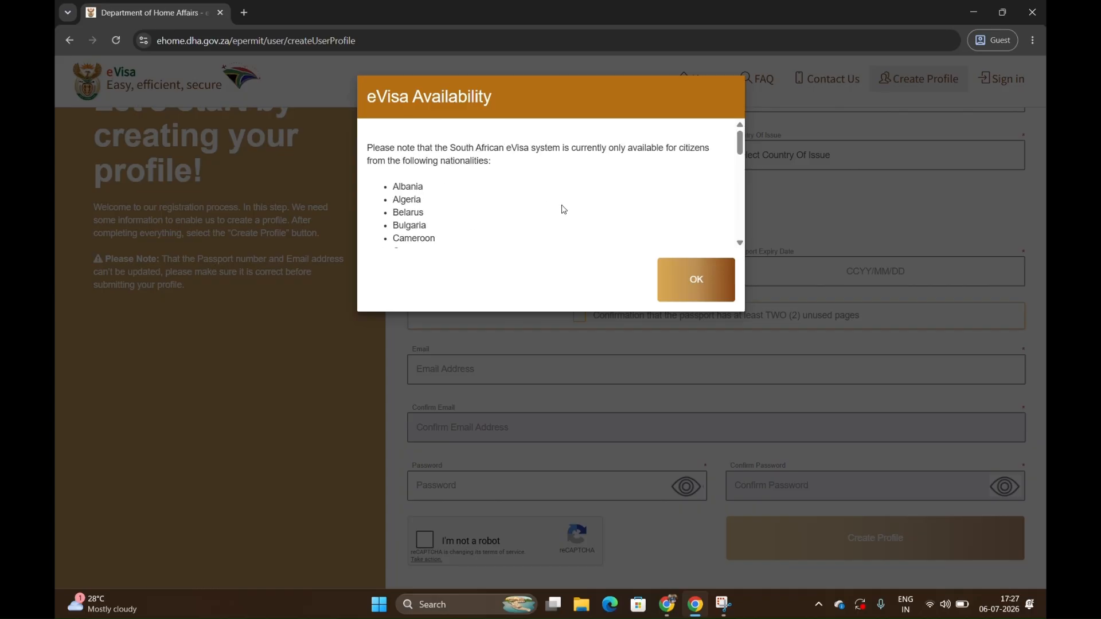
pyautogui.click(697, 280)
# Enter the applicant's first name and surname as they appear on the passport.
pyautogui.scroll(3, 624, 220)
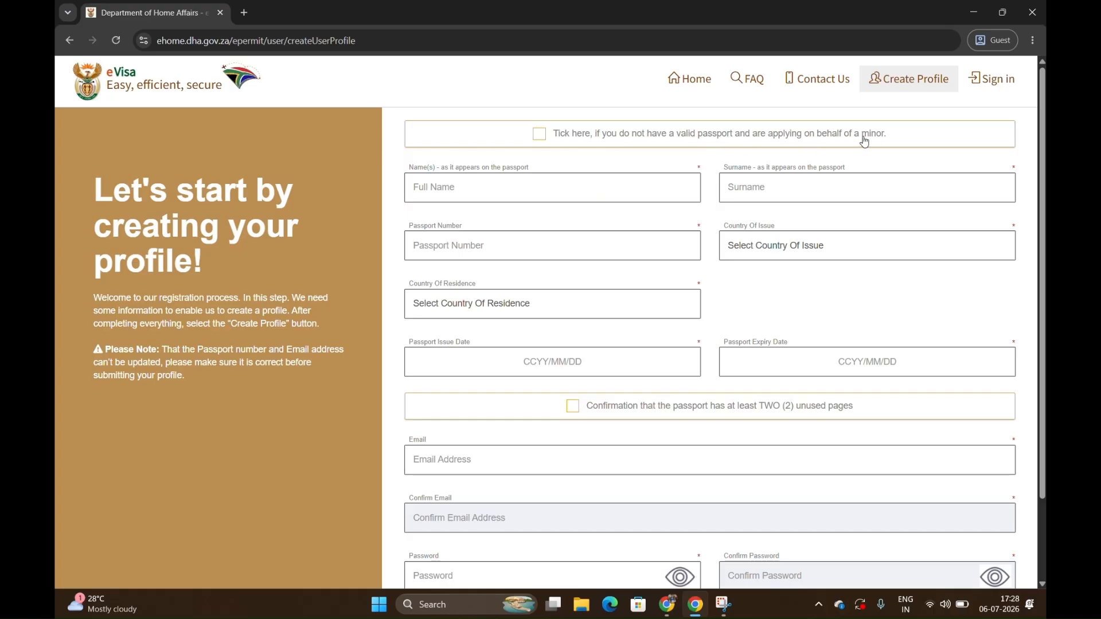
pyautogui.click(652, 180)
pyautogui.write('Sh')
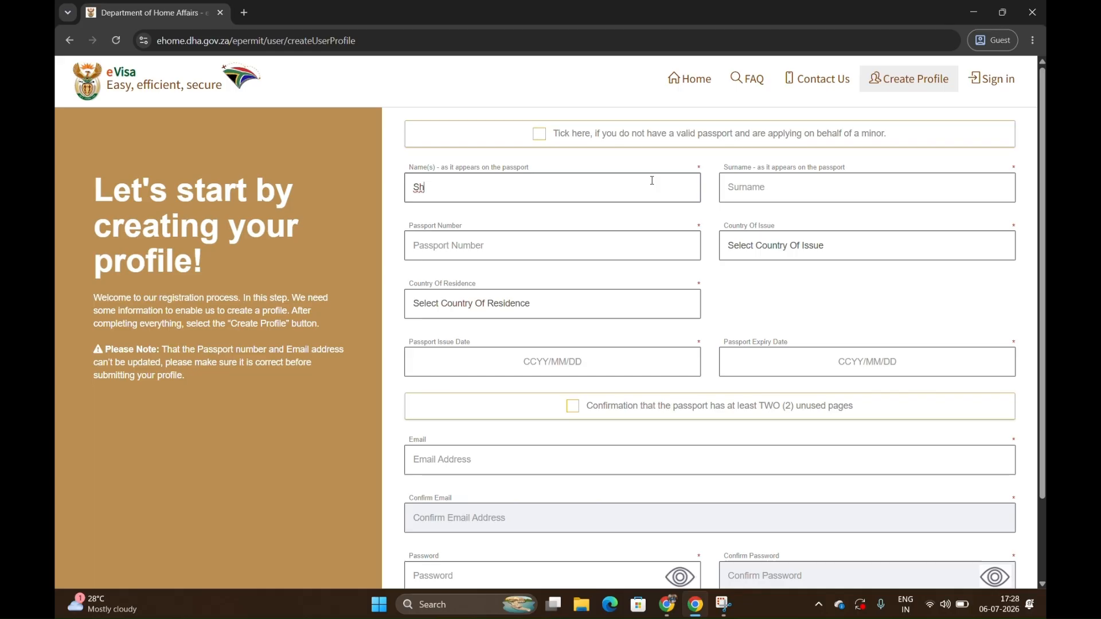
pyautogui.write('arad')
pyautogui.press('Tab')
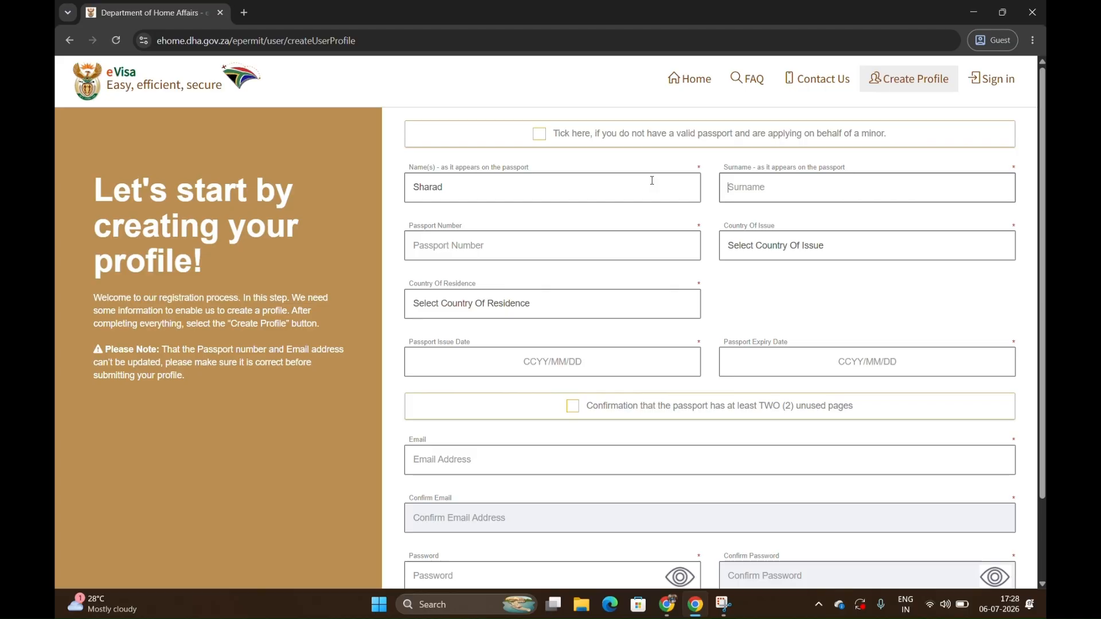
pyautogui.write('XoXo')
pyautogui.press('Tab')
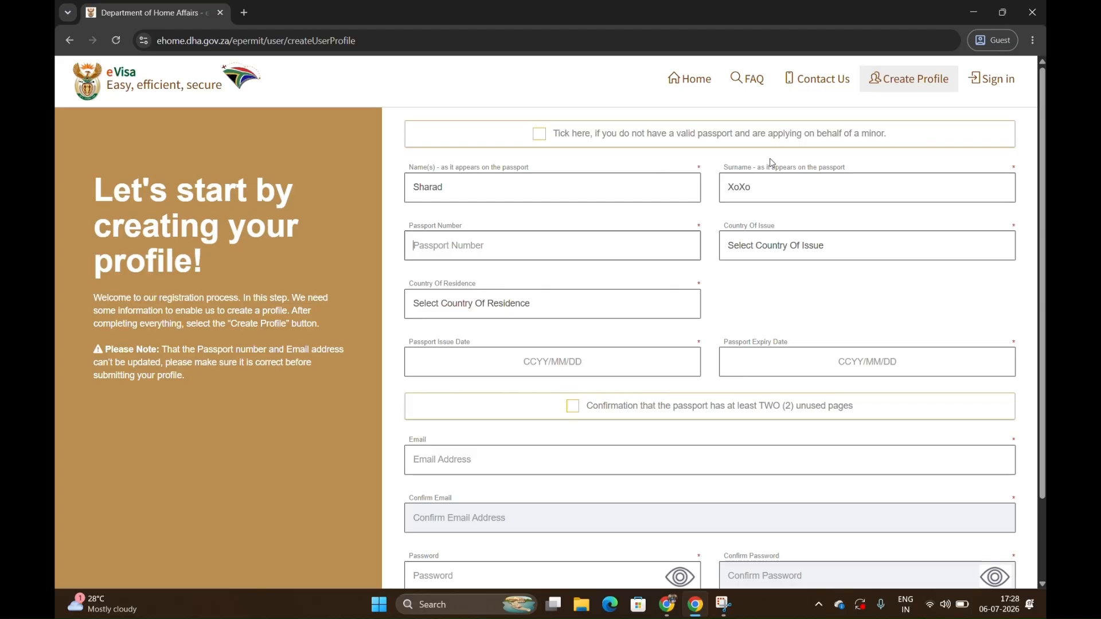
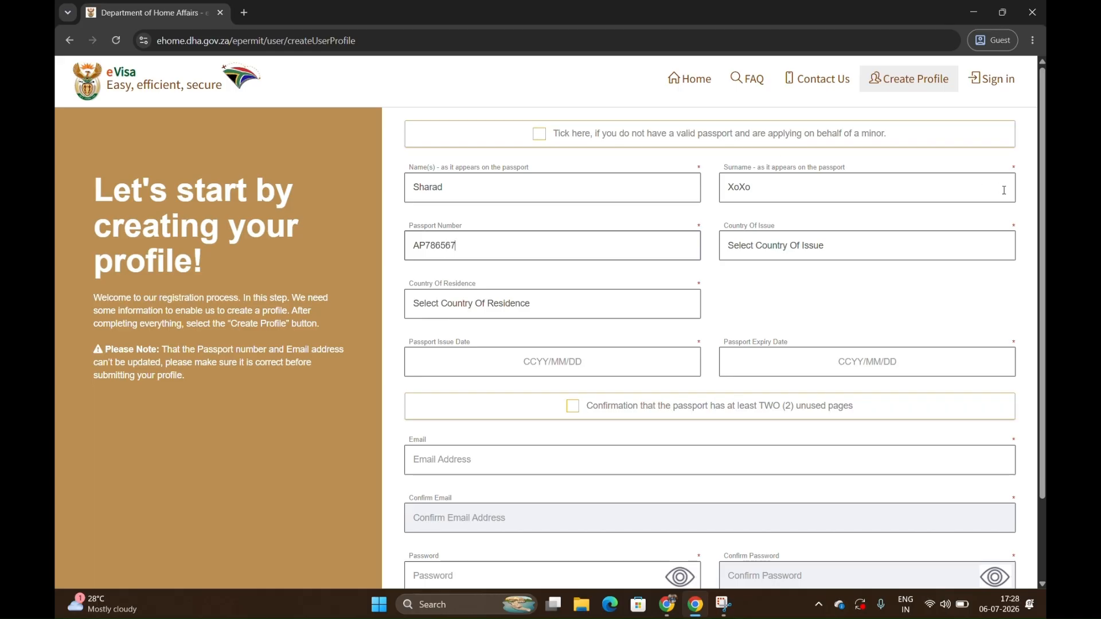
# Set both the passport's country of issue and the applicant's country of residence to India.
pyautogui.click(944, 254)
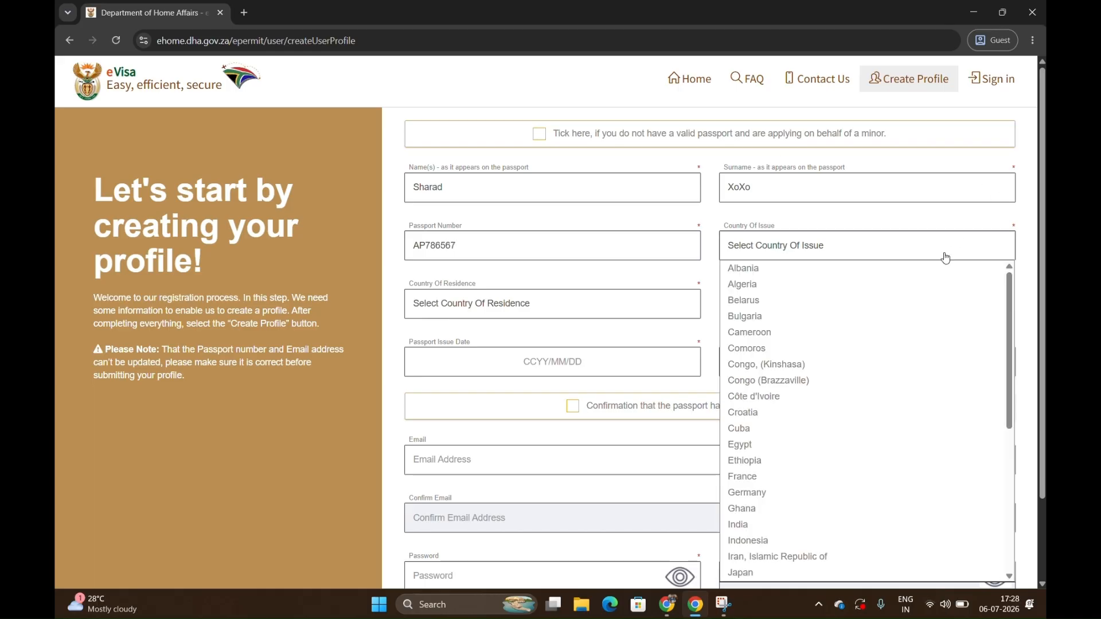
pyautogui.press('i')
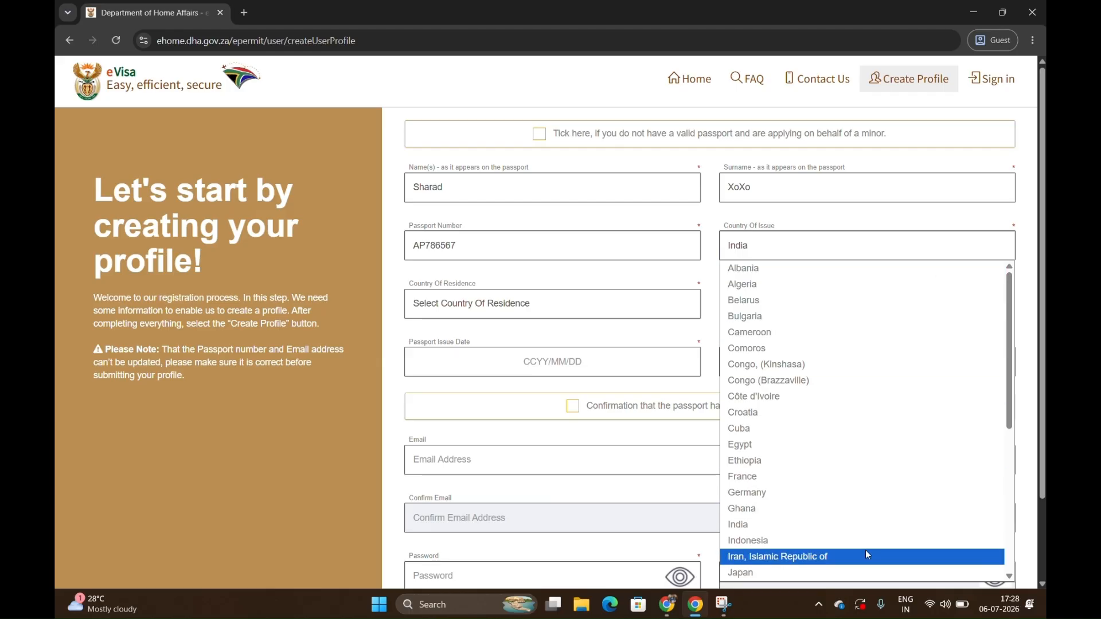
pyautogui.click(860, 520)
pyautogui.click(585, 312)
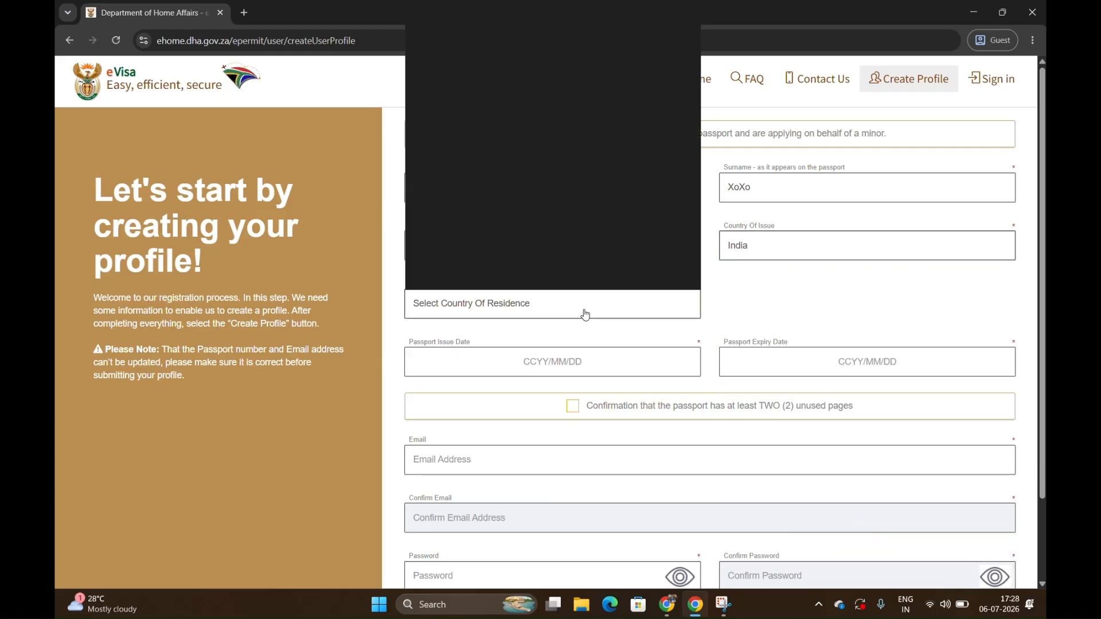
pyautogui.press('i')
pyautogui.press('i')
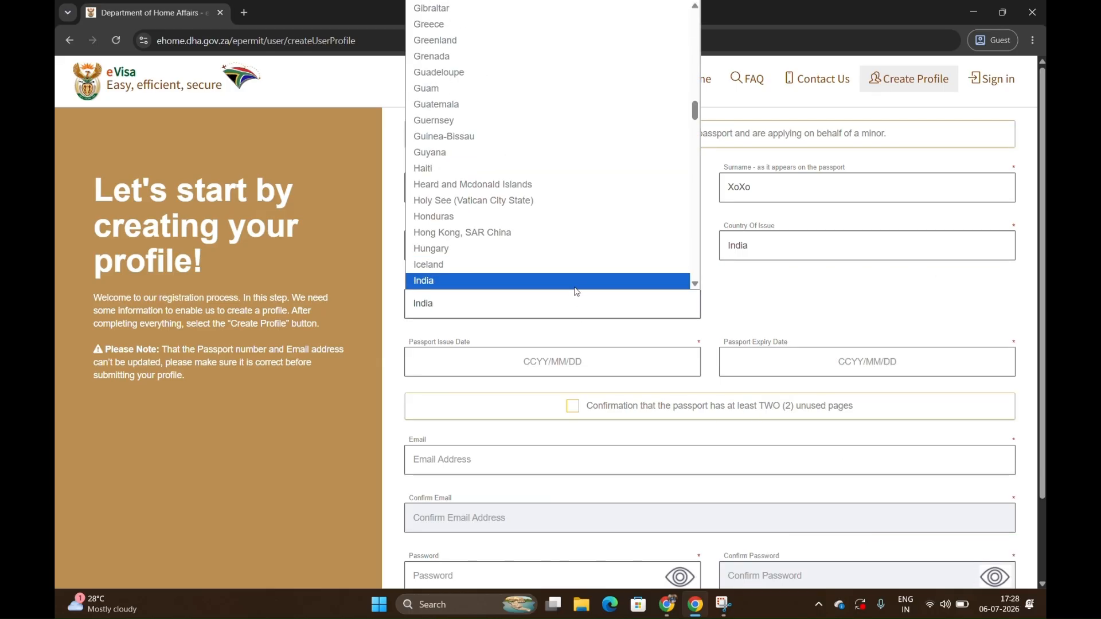
pyautogui.click(576, 281)
# Set the passport issue date to 2020/06/16.
pyautogui.click(526, 366)
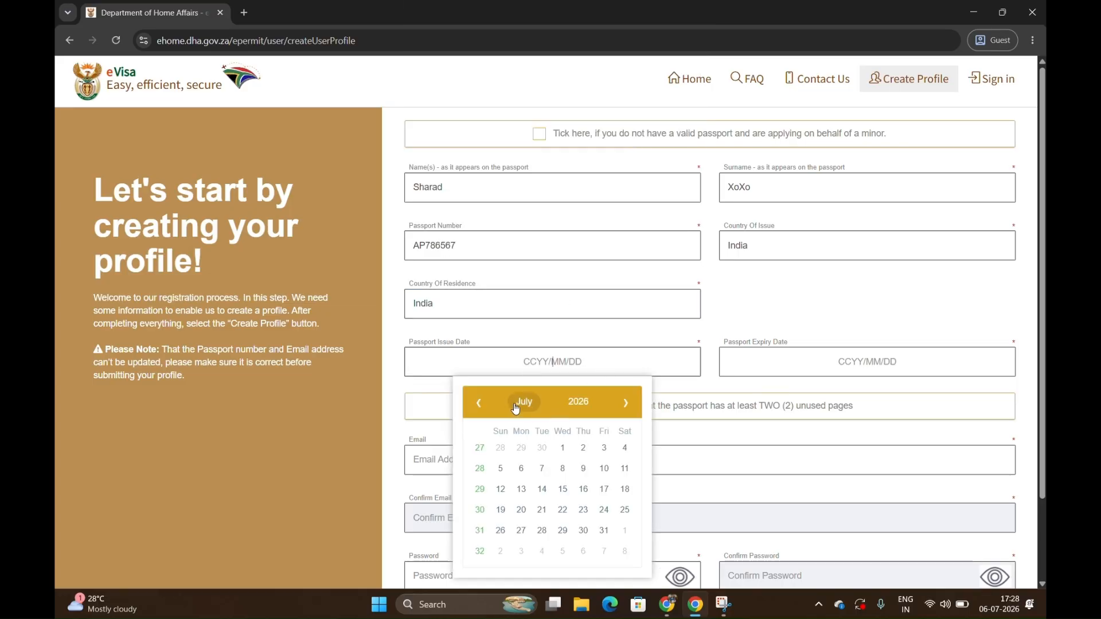
pyautogui.click(579, 402)
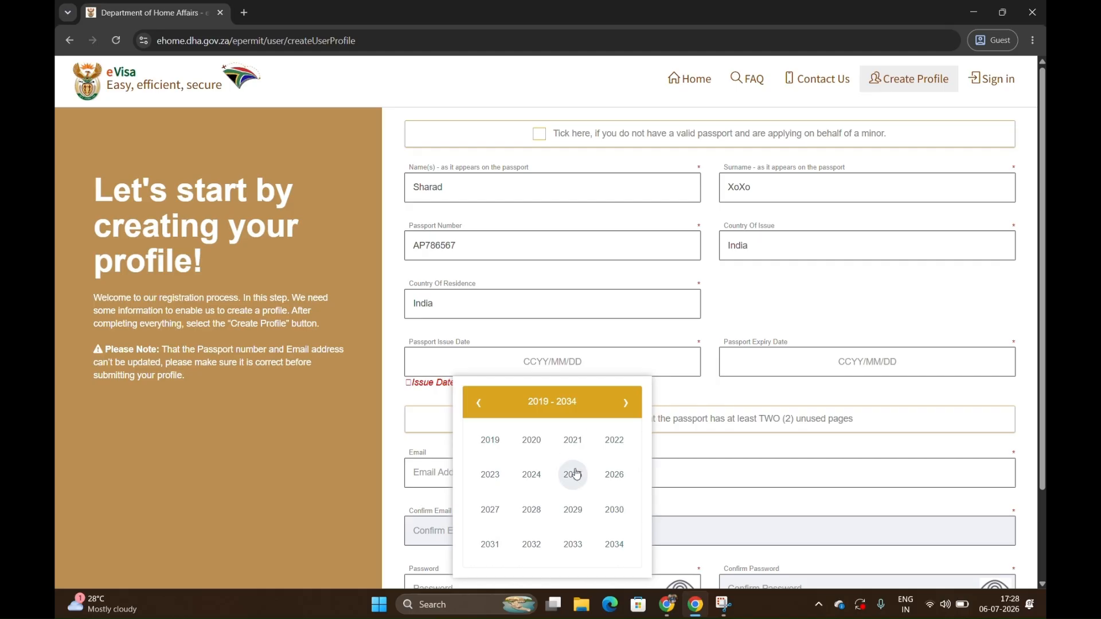
pyautogui.click(531, 440)
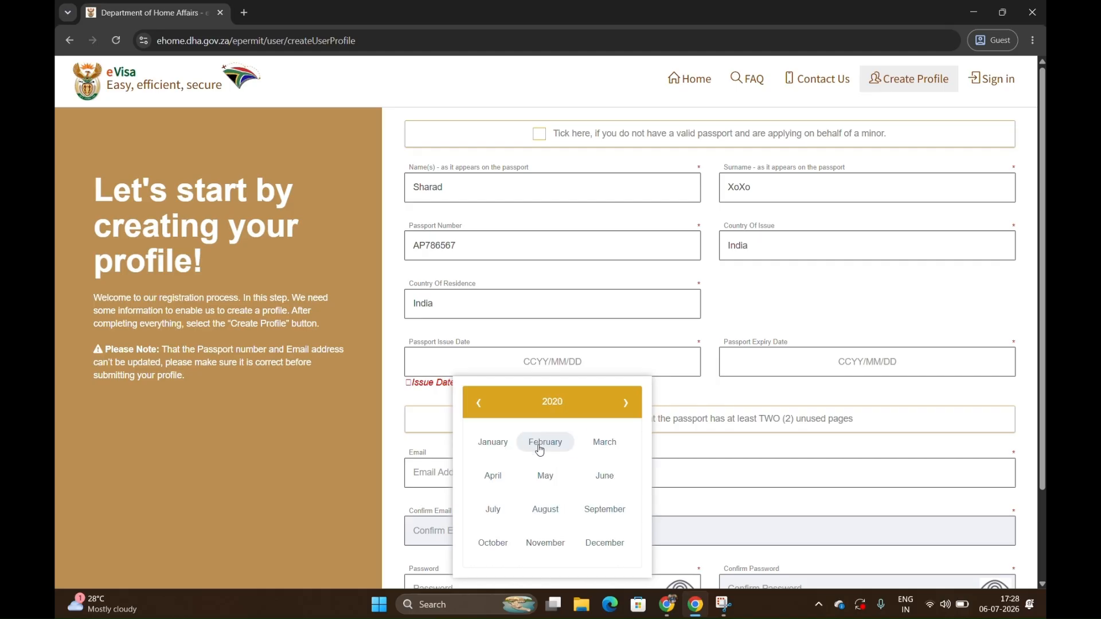
pyautogui.click(594, 487)
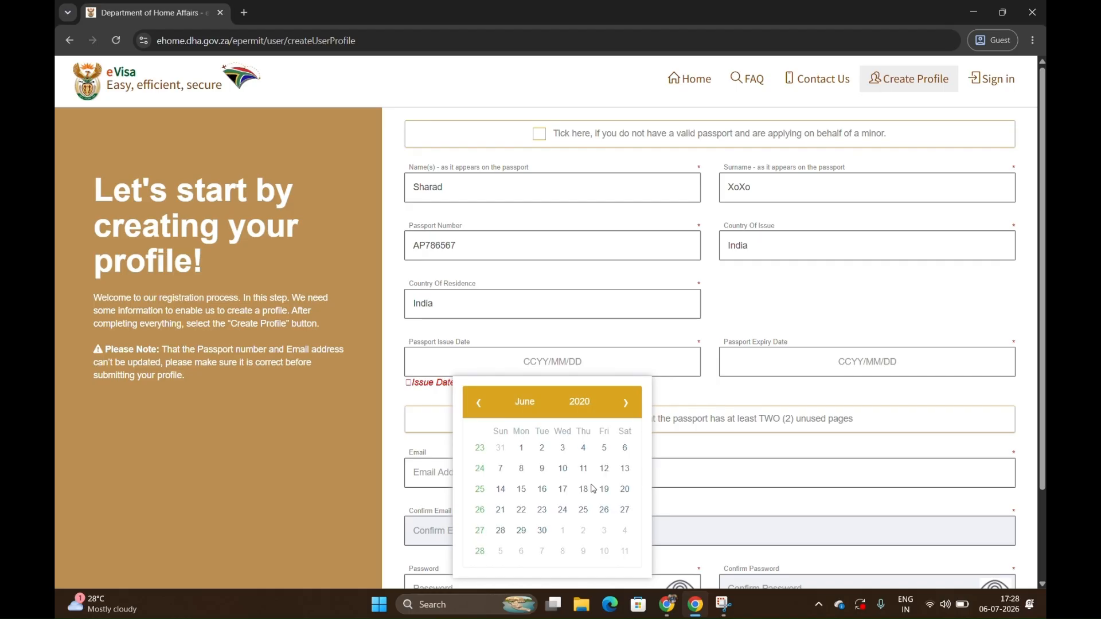
pyautogui.click(542, 489)
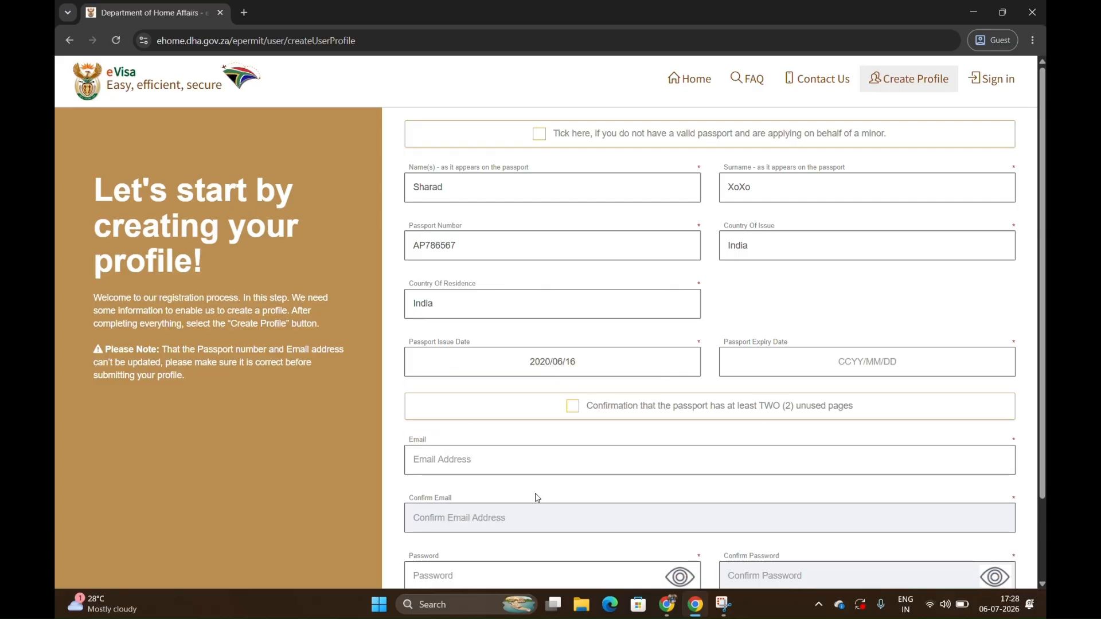
# Set the passport expiry date to 2020/06/15 and confirm that the passport has at least two unused pages.
pyautogui.click(837, 369)
pyautogui.click(892, 402)
pyautogui.click(814, 447)
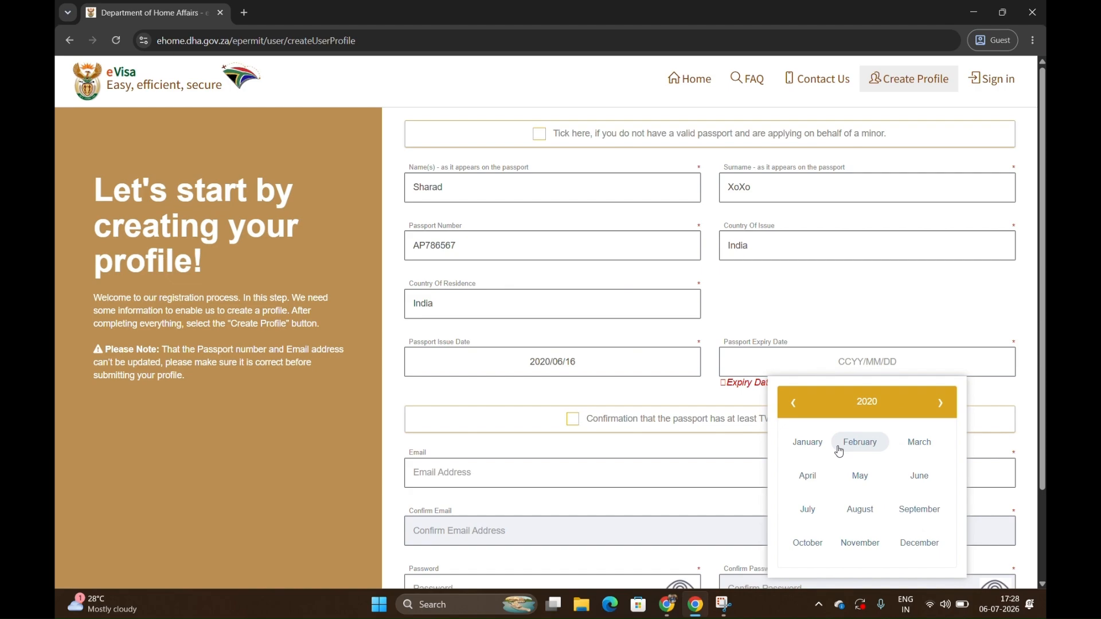
pyautogui.click(917, 475)
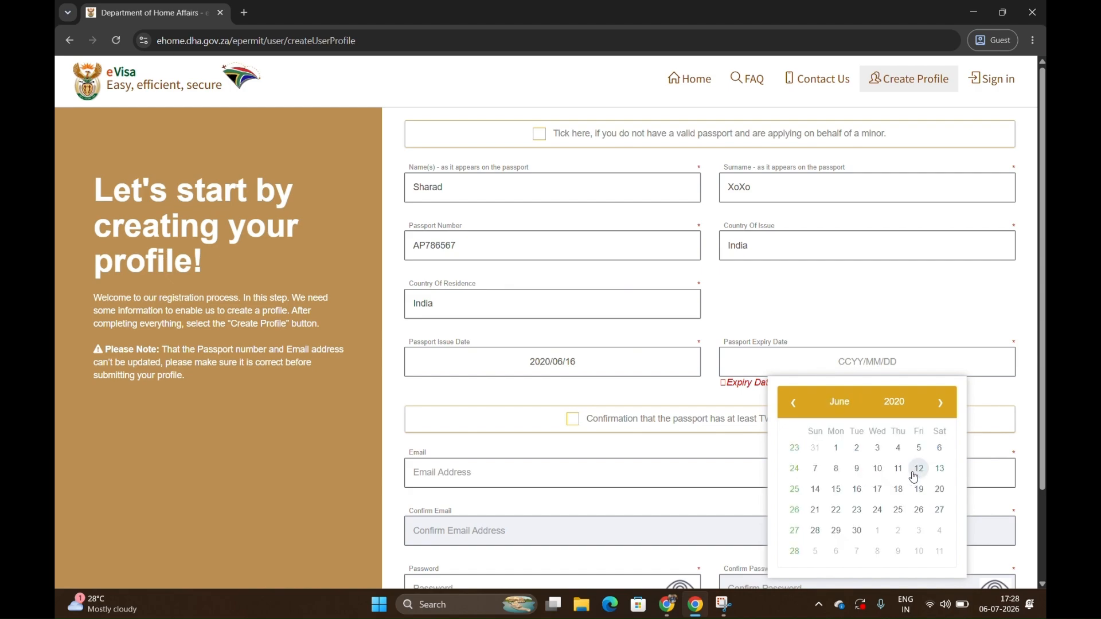
pyautogui.click(834, 491)
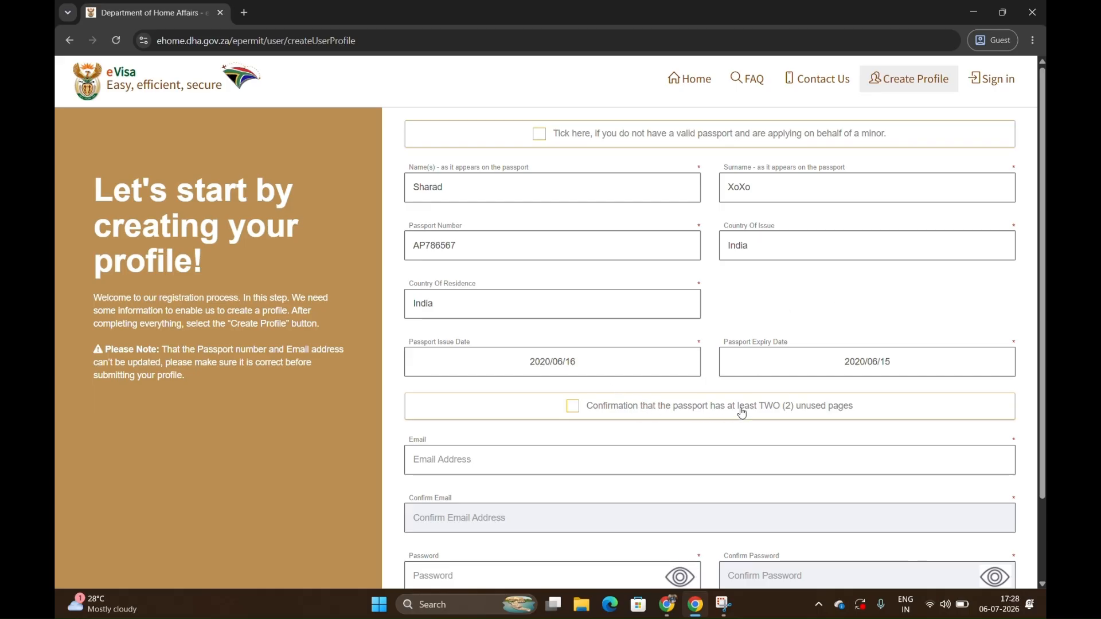
pyautogui.click(574, 408)
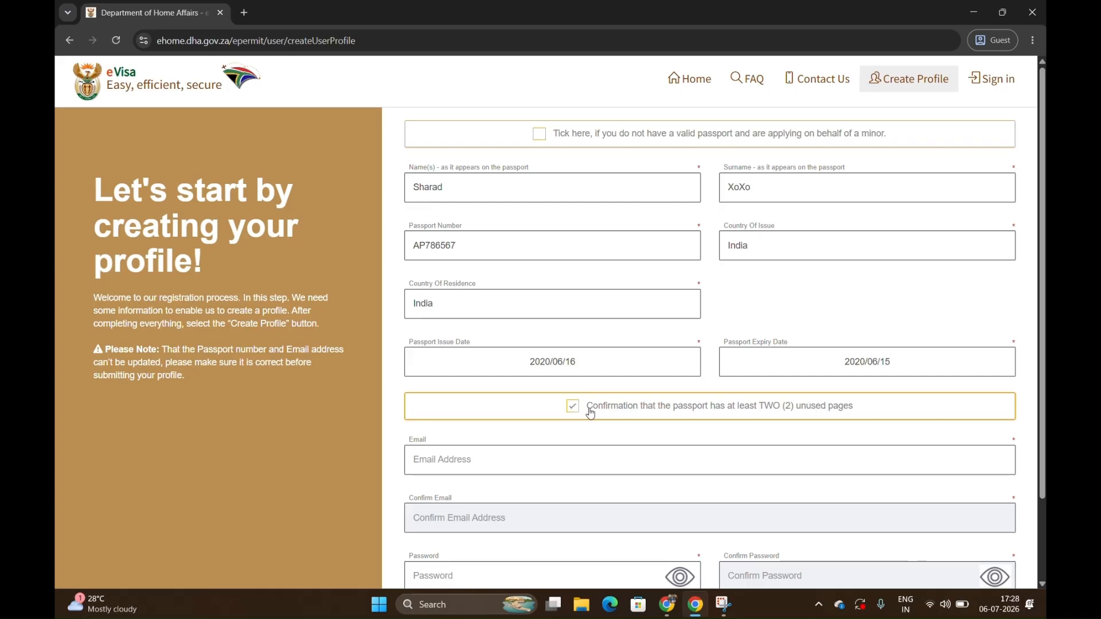
pyautogui.scroll(-2, 656, 408)
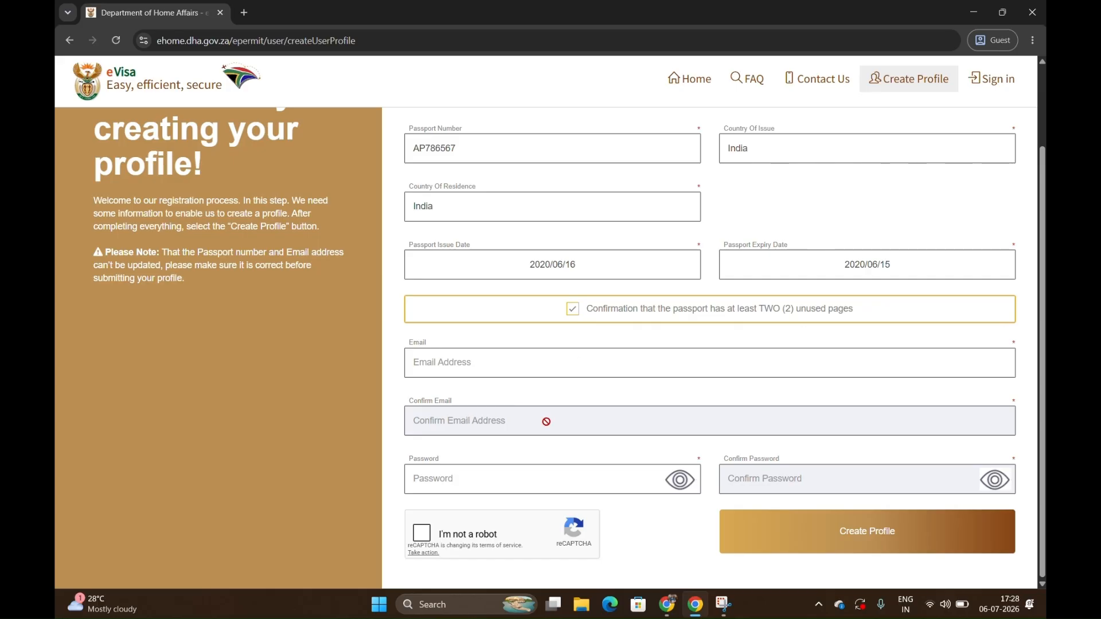
# Check the Gmail account and fill in the applicant's email address in the eVisa profile form.
pyautogui.hotkey('alt', 'Tab')
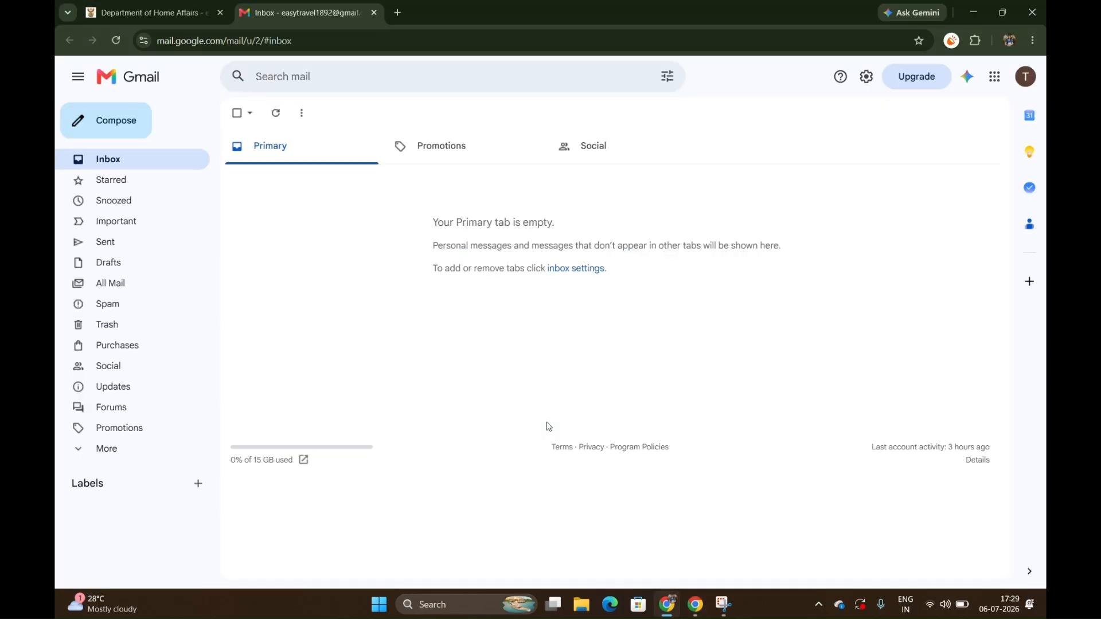
pyautogui.hotkey('alt', 'Tab')
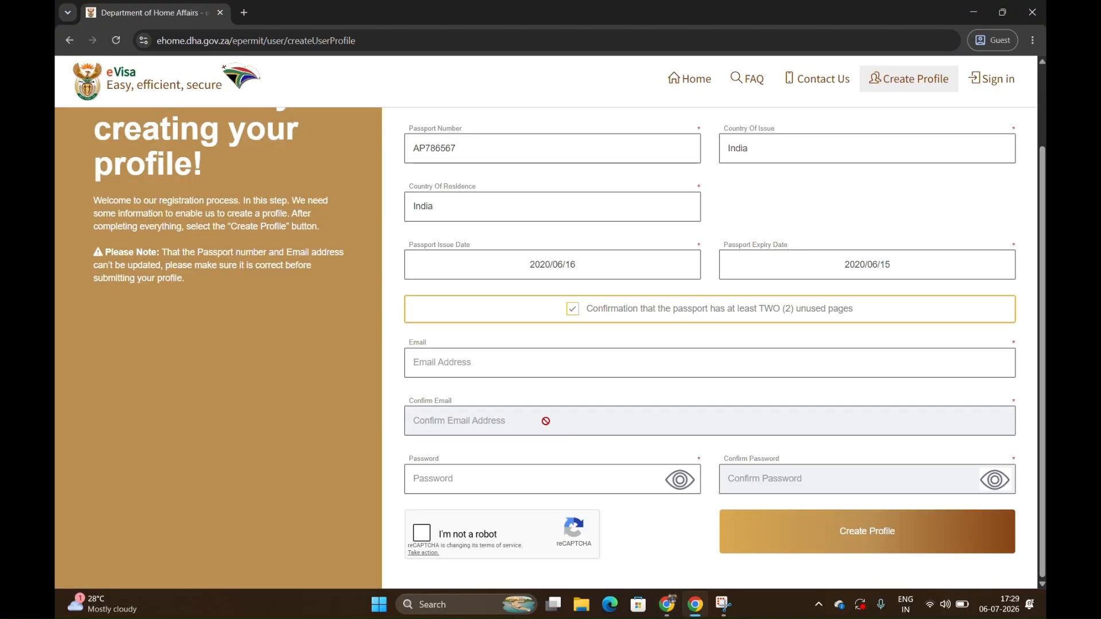
pyautogui.click(529, 373)
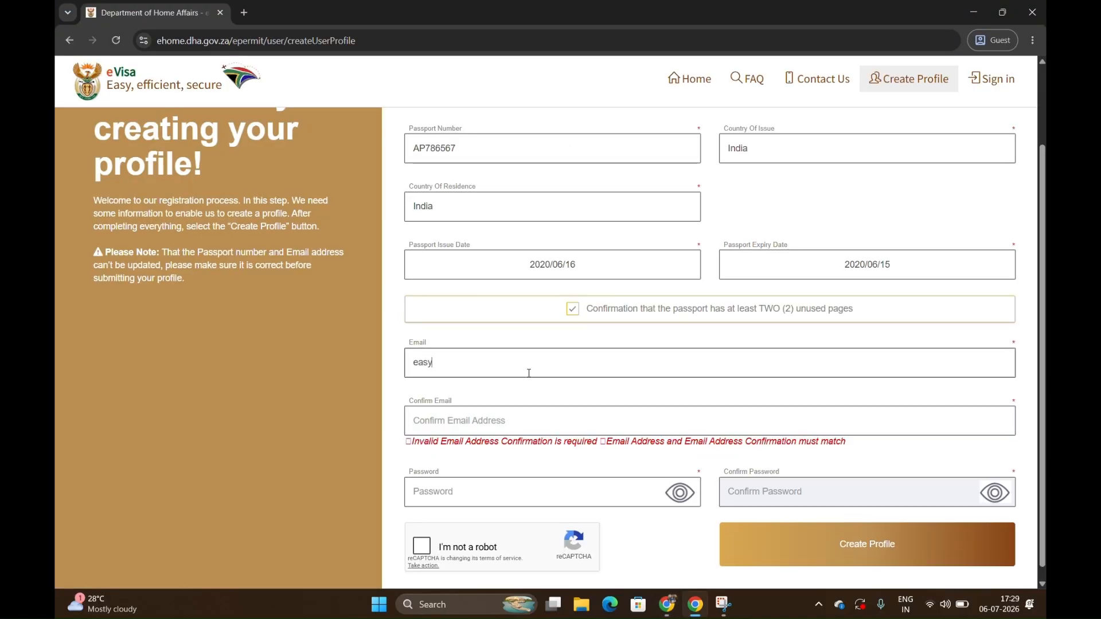
pyautogui.hotkey('ctrl', 'a')
# Repeat the applicant's email address in the Confirm Email field.
pyautogui.click(529, 373)
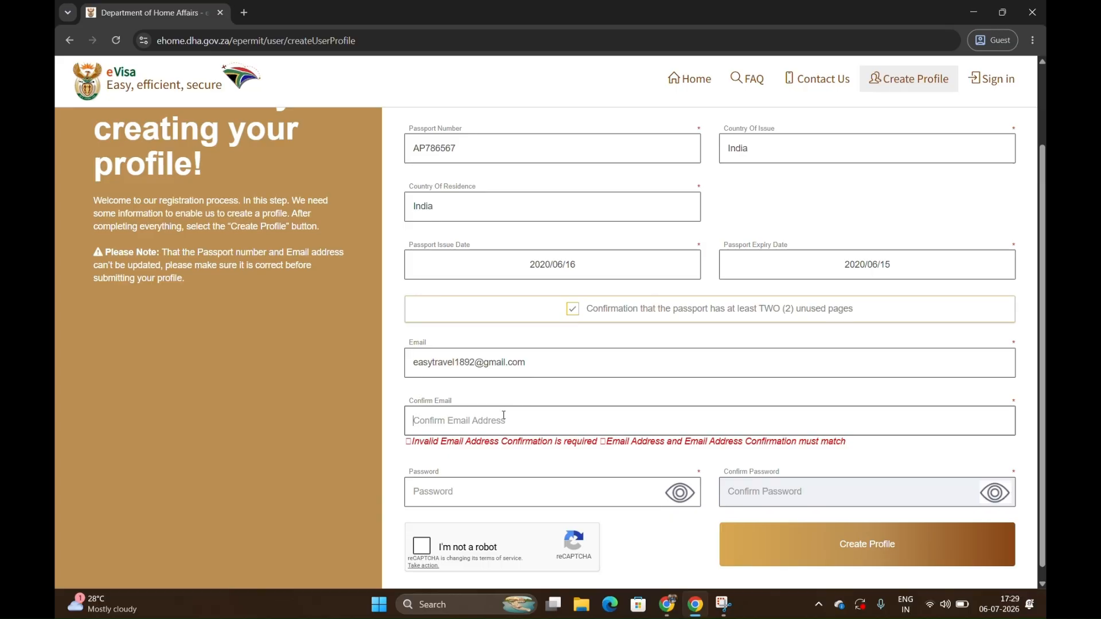
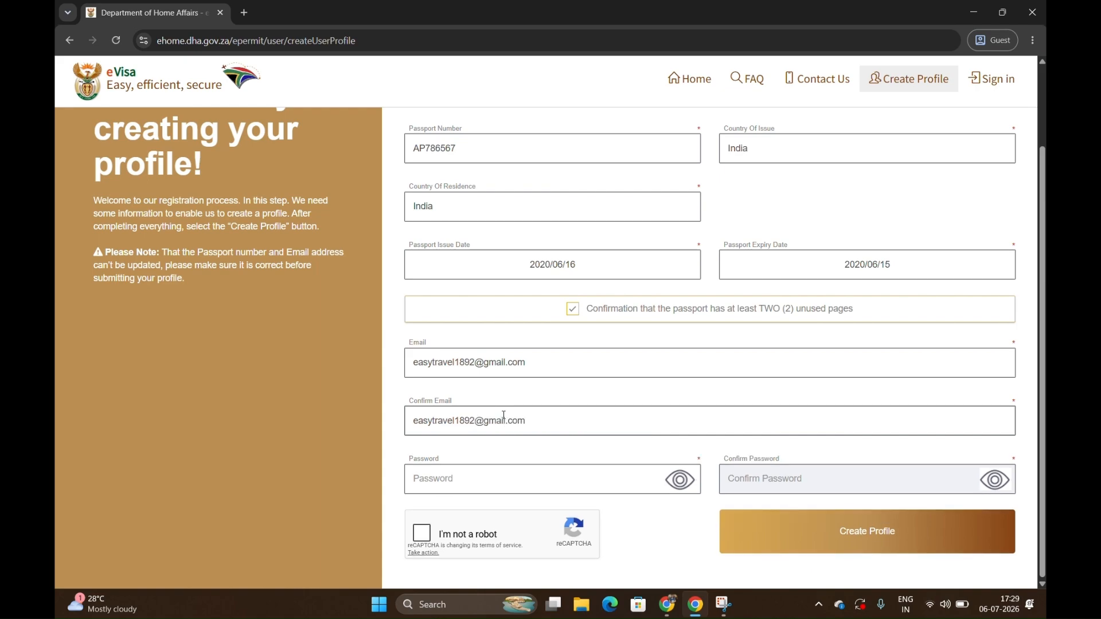
# Enter the account password and repeat it in the Confirm Password field.
pyautogui.click(470, 478)
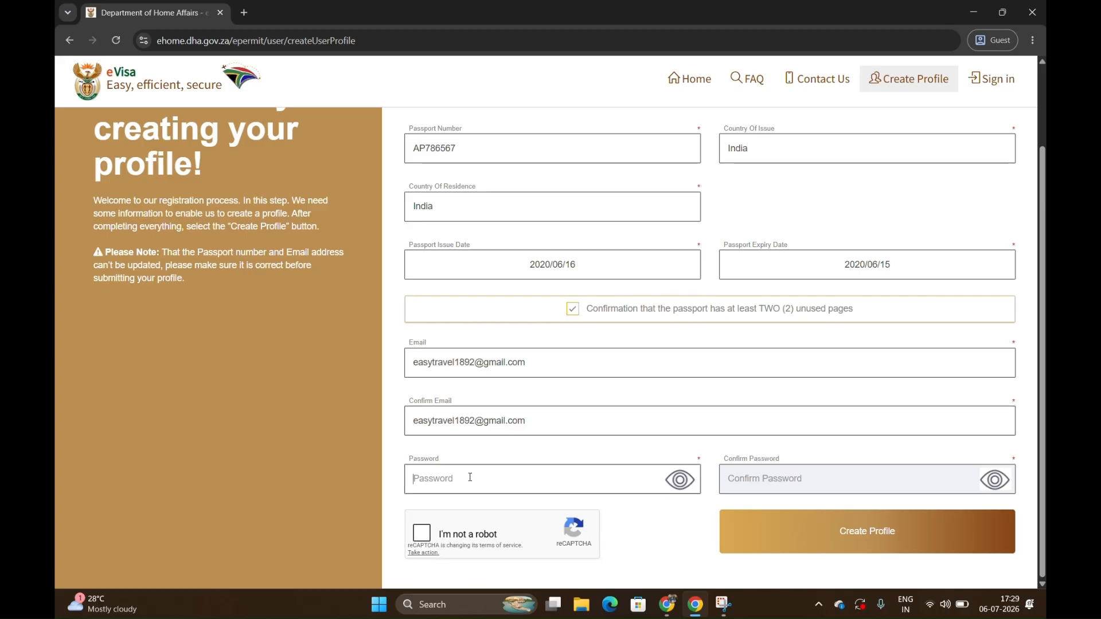
pyautogui.write('•••')
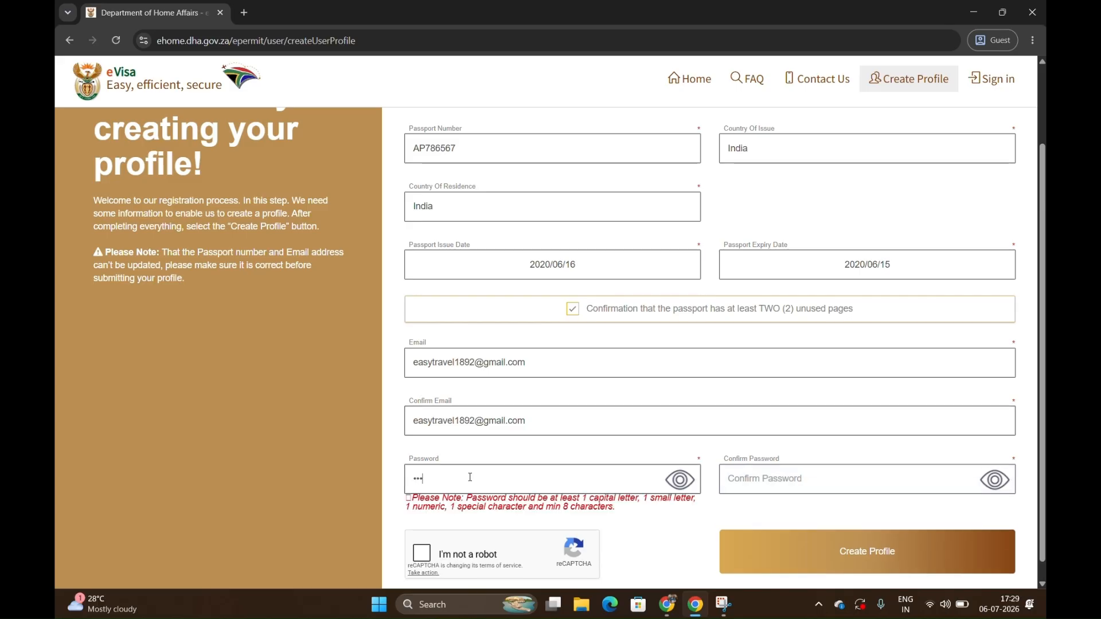
pyautogui.write('••••••••')
pyautogui.hotkey('ctrl', 'a')
pyautogui.write('••••••••••')
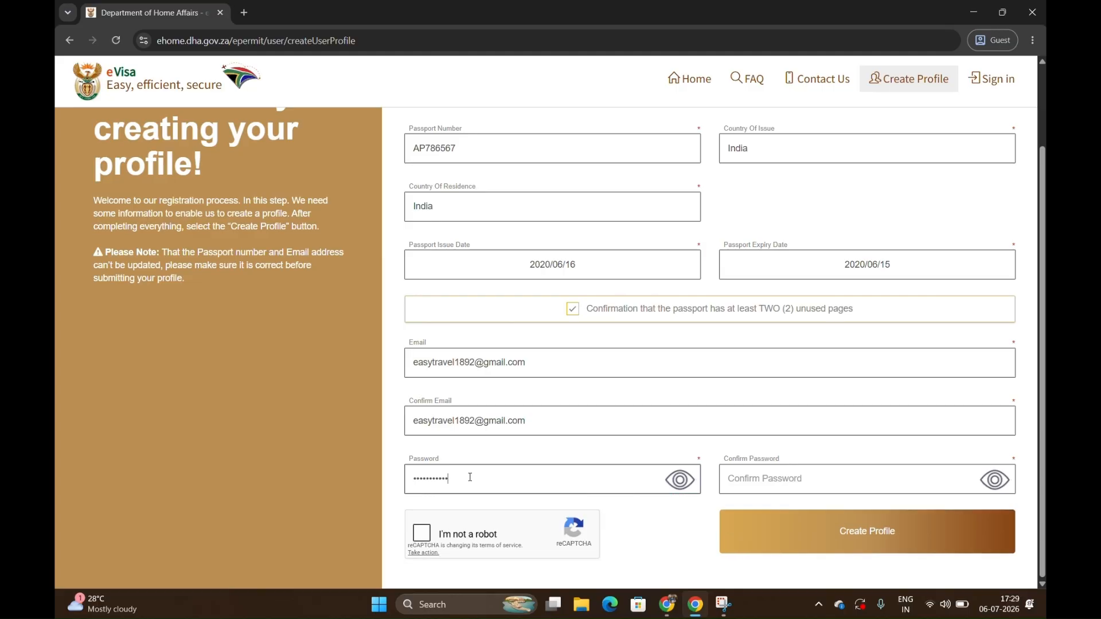
pyautogui.press('Tab')
pyautogui.write('•••••••••••')
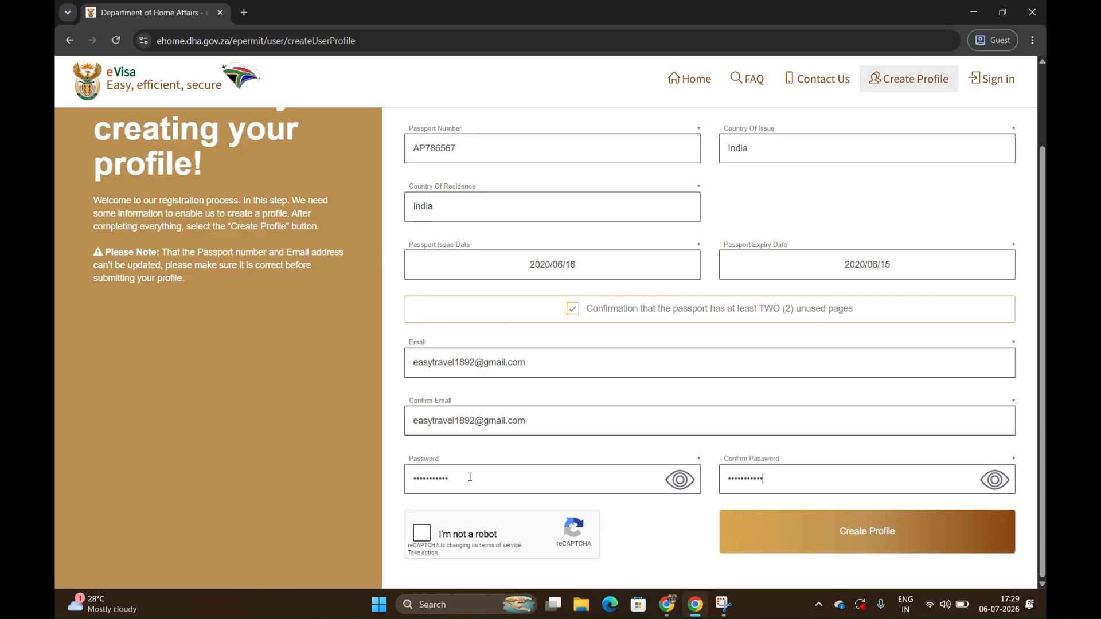
# Complete the reCAPTCHA check, submit the profile form and dismiss the resulting dialog.
pyautogui.click(424, 534)
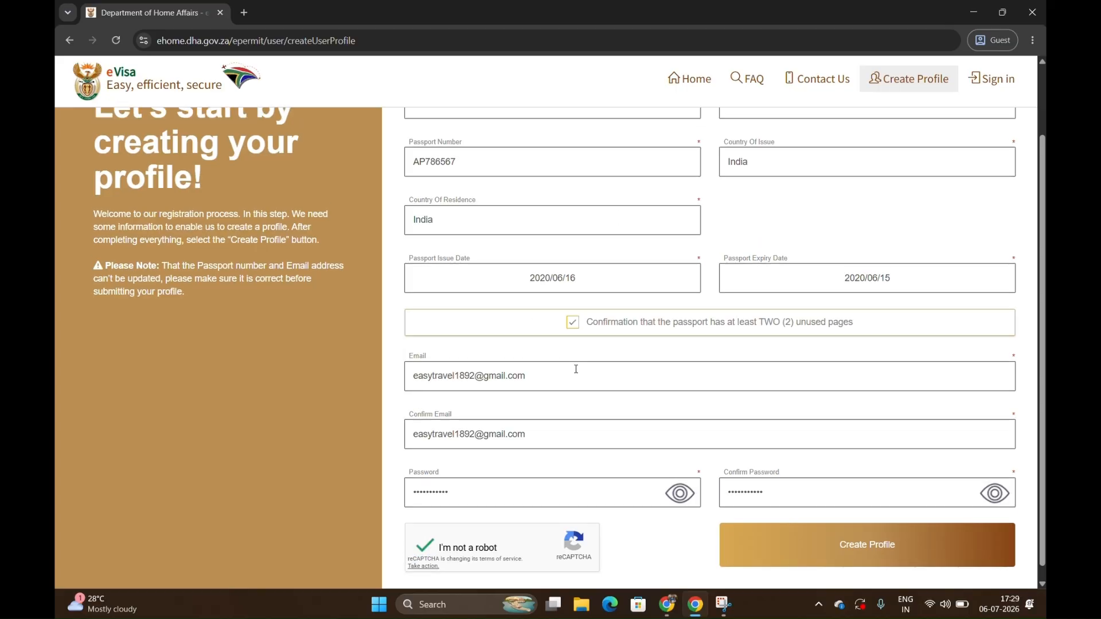
pyautogui.click(864, 531)
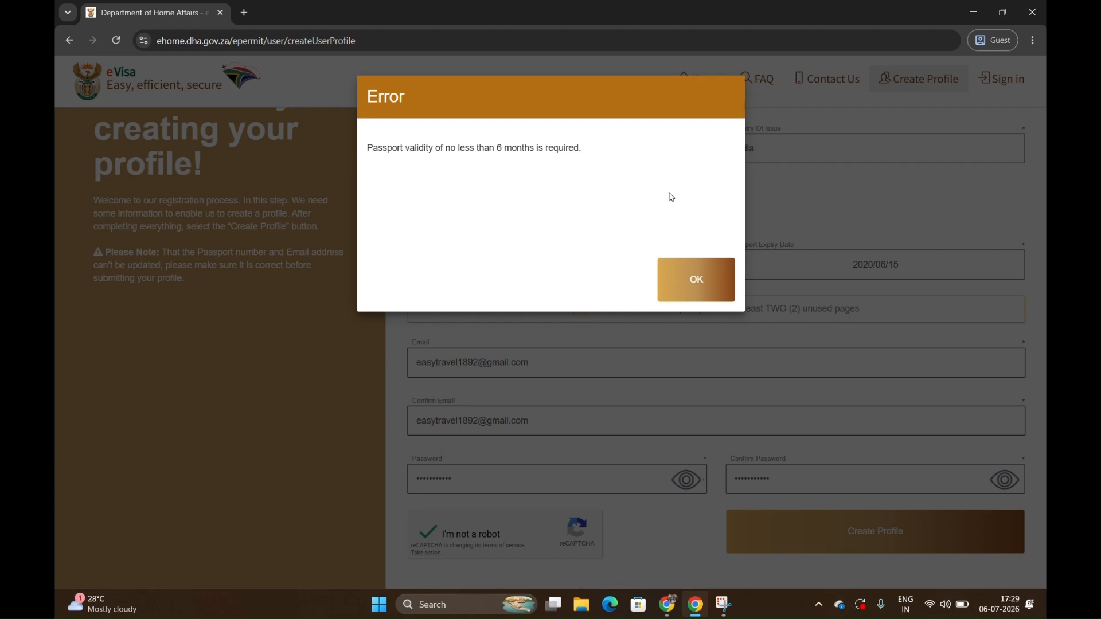
pyautogui.click(694, 278)
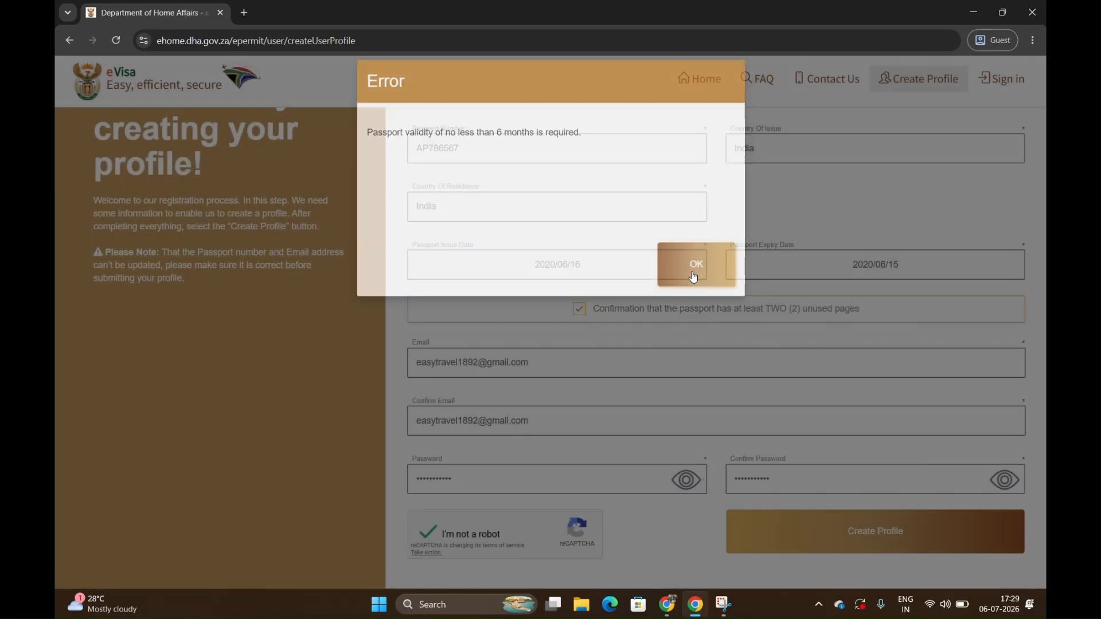
# Set the passport expiry date to 2030/06/15, submit the profile again and acknowledge the registration notice.
pyautogui.click(875, 272)
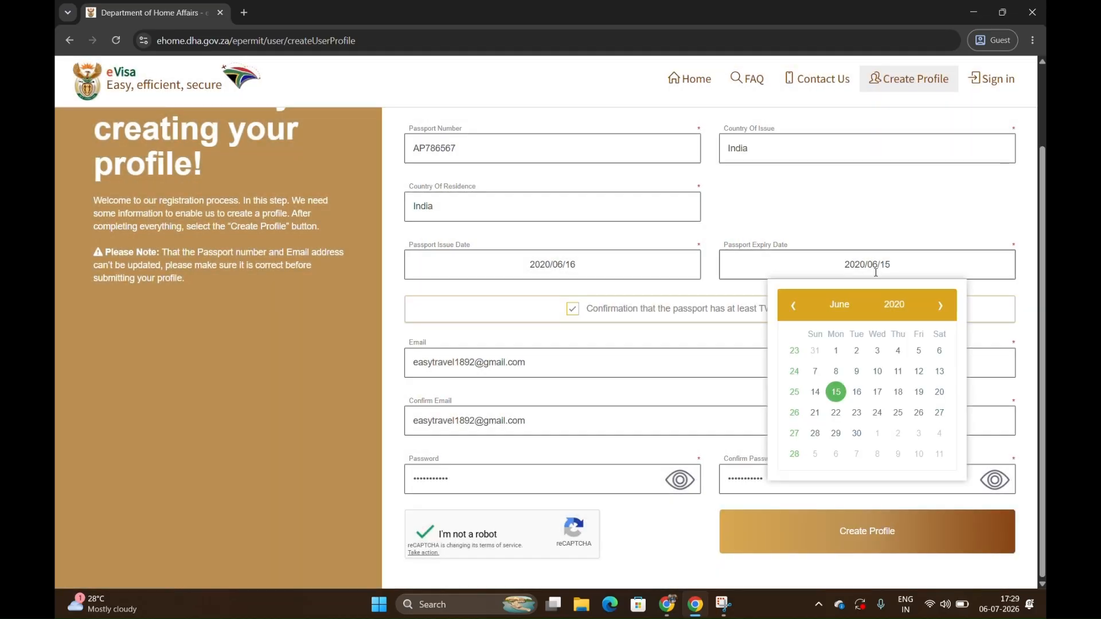
pyautogui.click(893, 312)
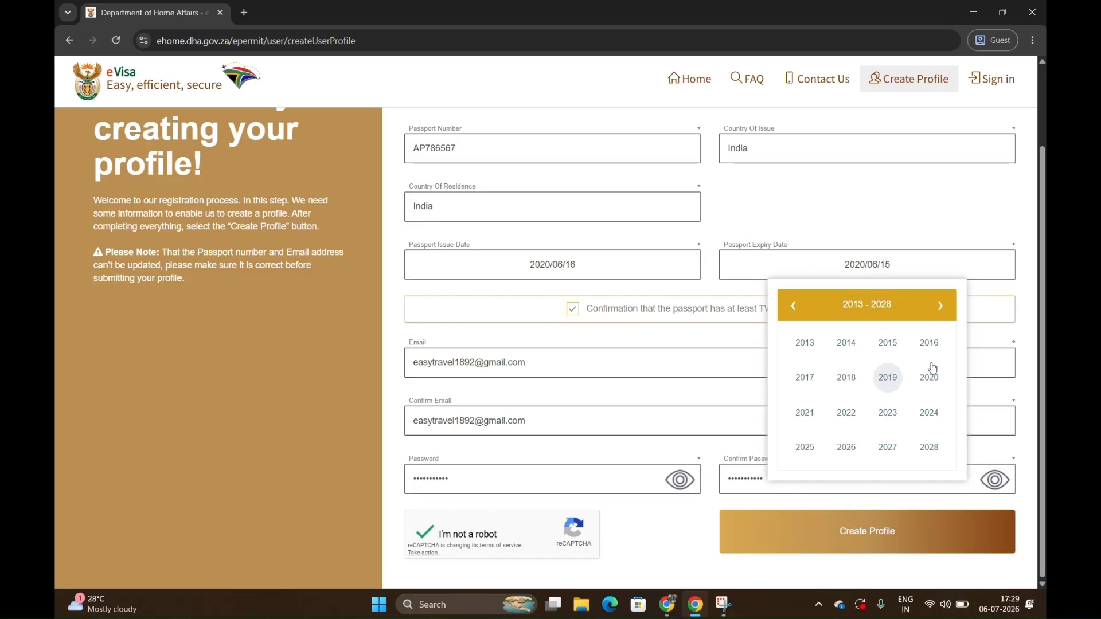
pyautogui.click(940, 306)
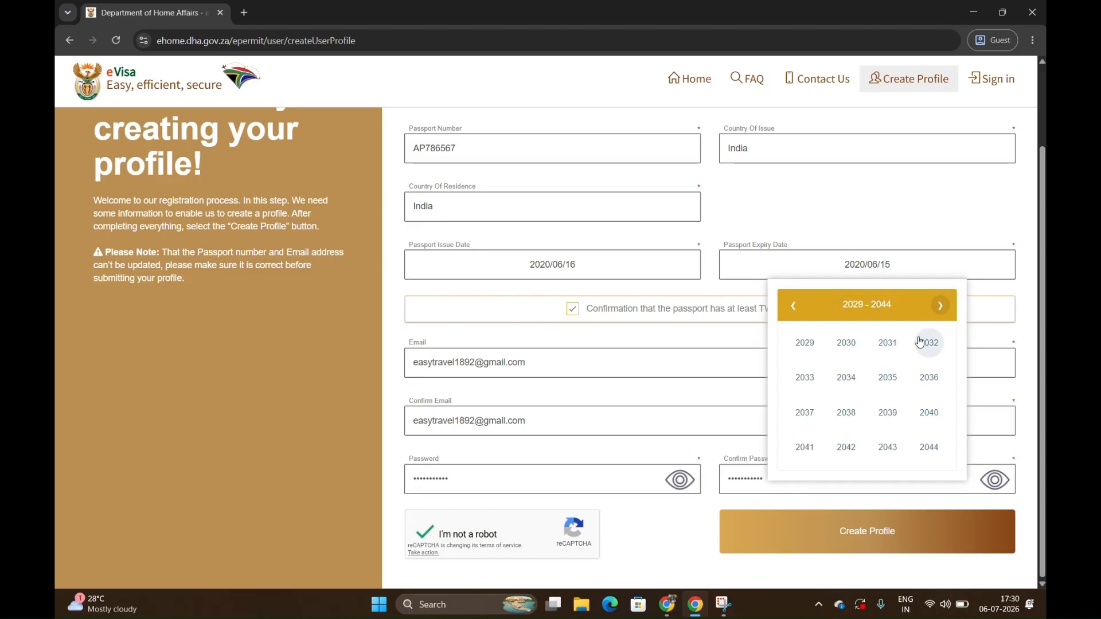
pyautogui.click(843, 343)
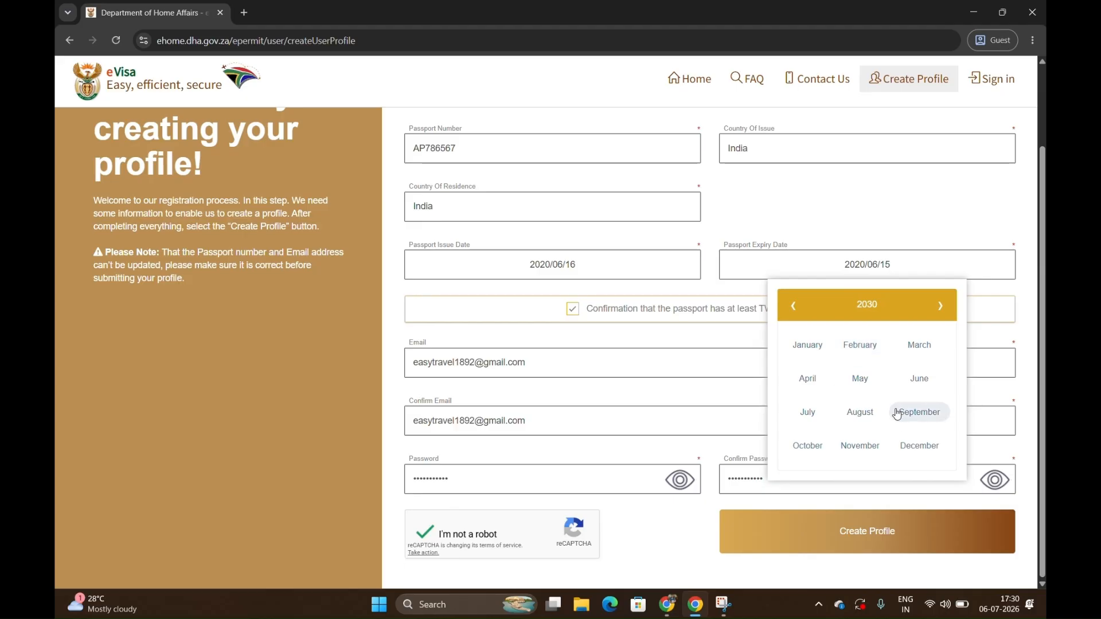
pyautogui.click(918, 378)
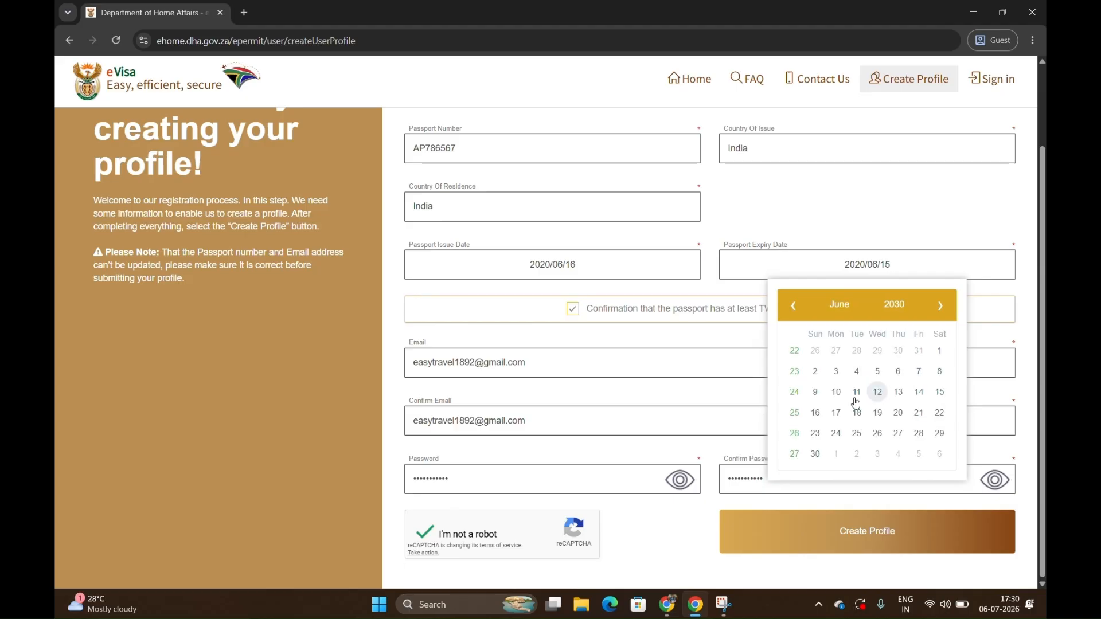
pyautogui.click(939, 392)
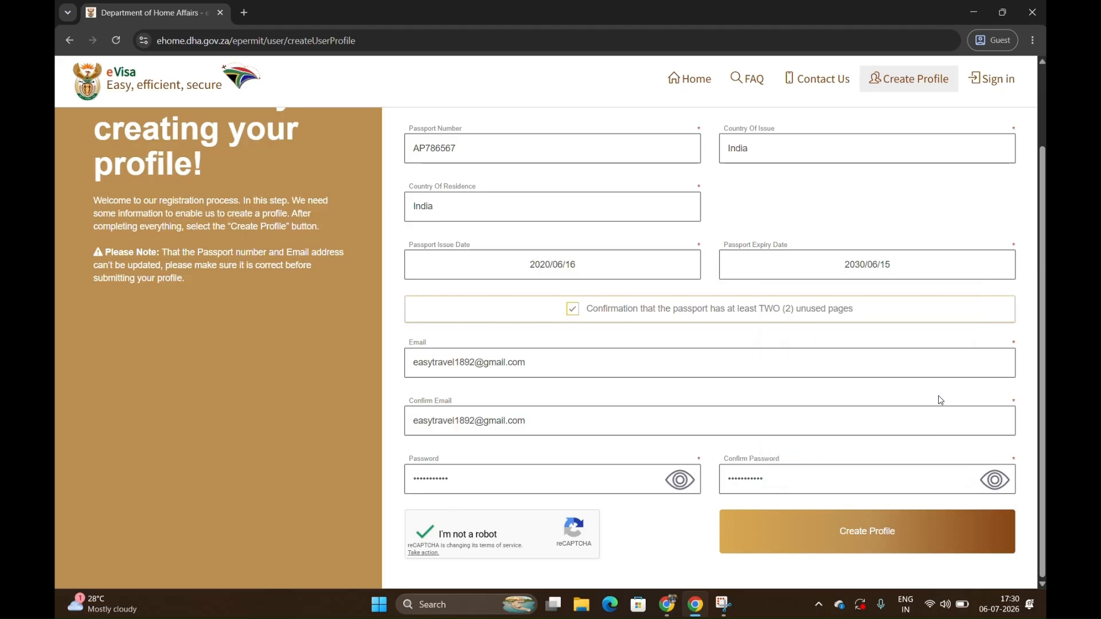
pyautogui.click(864, 530)
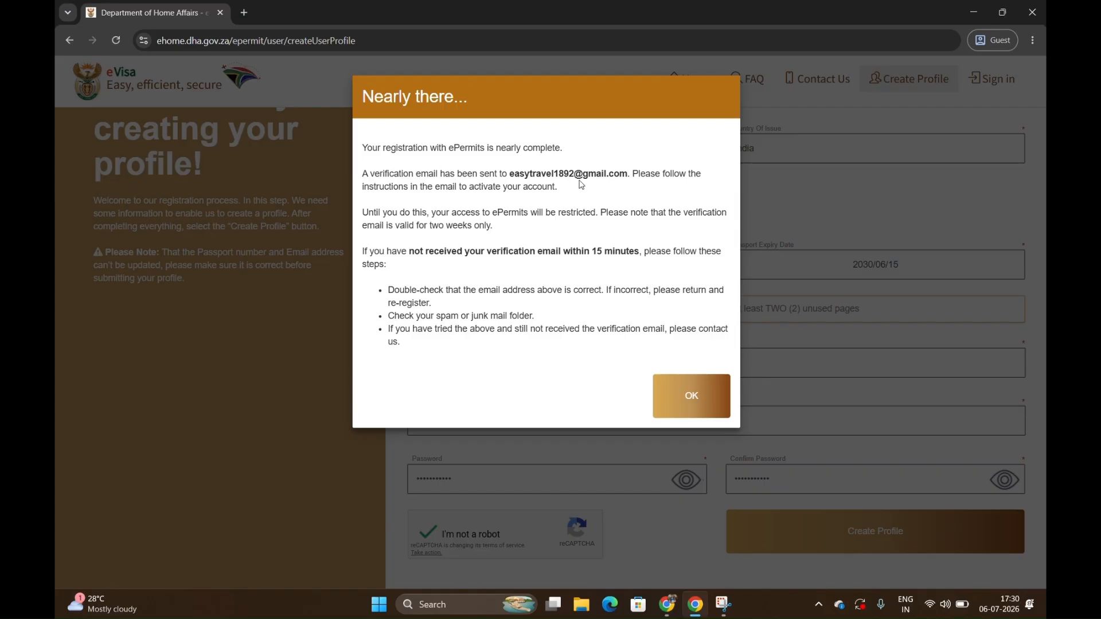
pyautogui.click(671, 403)
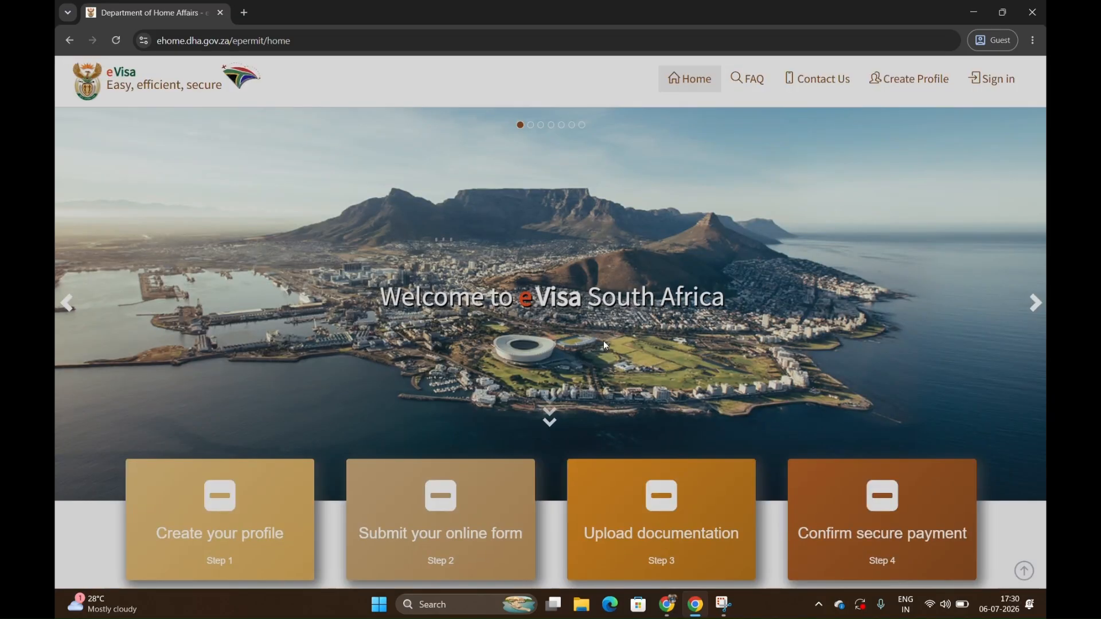
# Switch to Gmail, reload the inbox and open the Account Confirmation email.
pyautogui.hotkey('alt', 'Tab')
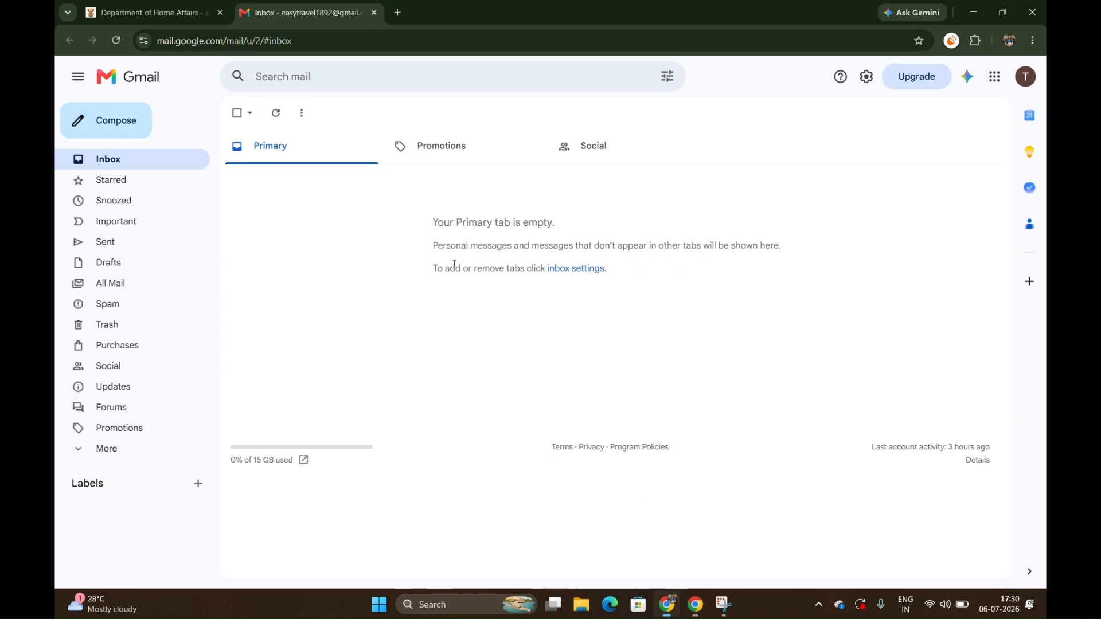
pyautogui.click(166, 41)
pyautogui.press('Escape')
pyautogui.click(119, 43)
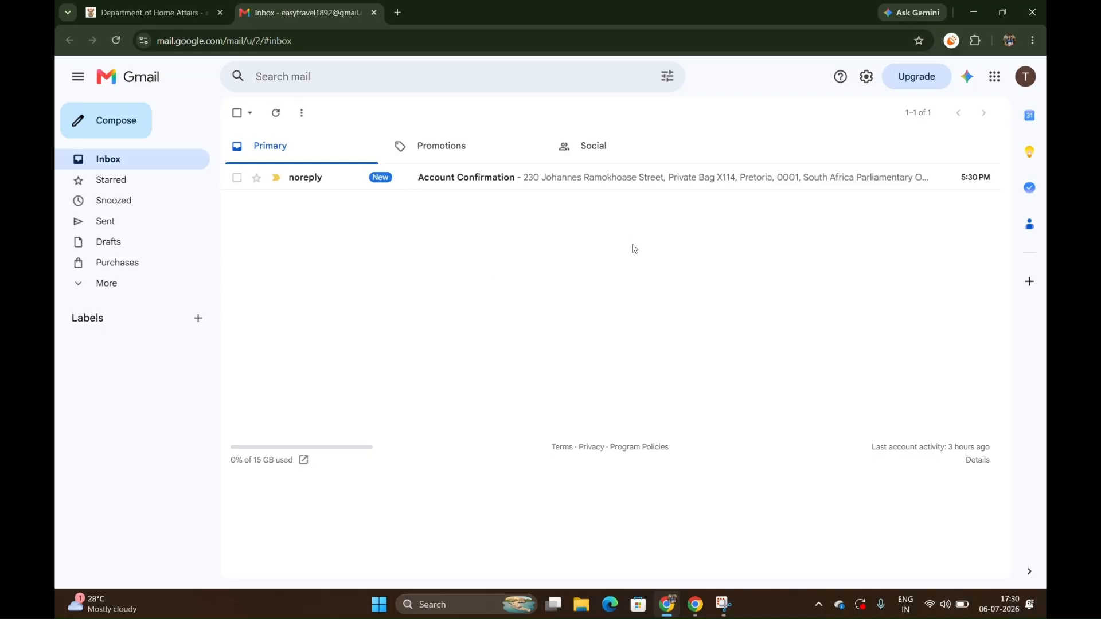
pyautogui.click(560, 181)
# Check the full name and passport number in the email and follow its Confirm Account link.
pyautogui.scroll(-2, 422, 448)
pyautogui.scroll(-2, 422, 448)
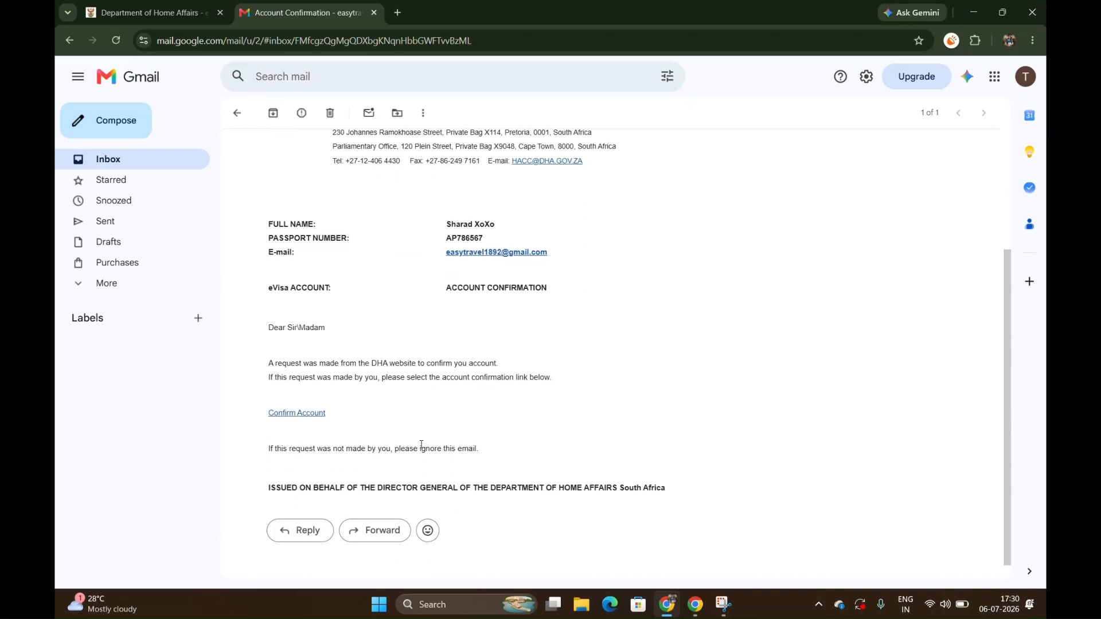
pyautogui.doubleClick(465, 225)
pyautogui.doubleClick(464, 238)
pyautogui.hotkey('ctrl', 'c')
pyautogui.scroll(-1, 526, 328)
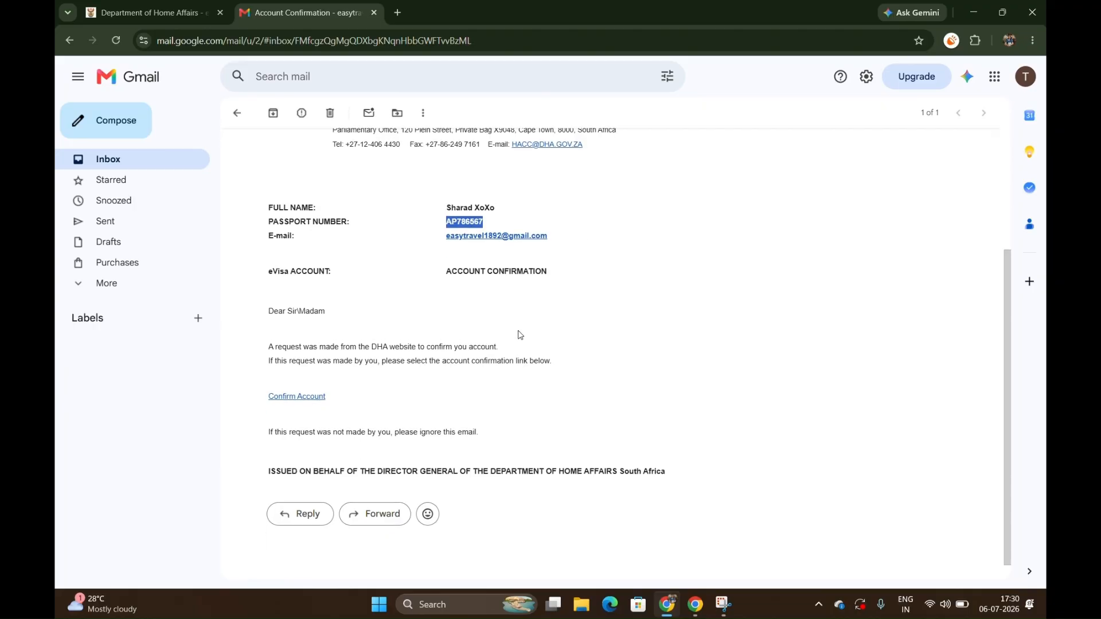
pyautogui.click(285, 396)
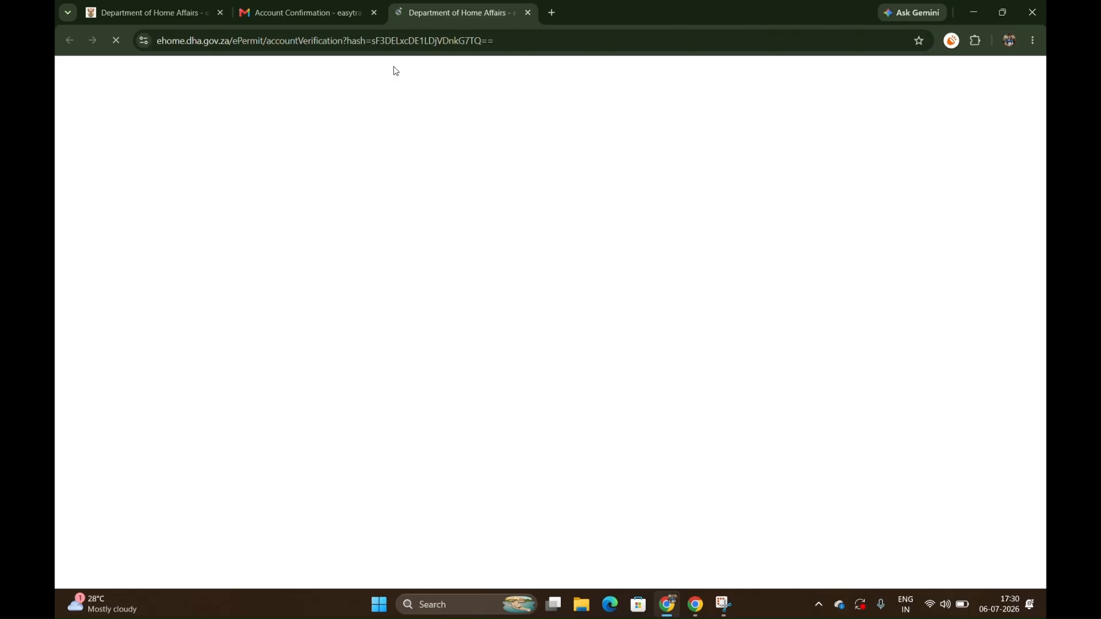
# Review the applicant details in the Account Confirmation email and return to the account verification page.
pyautogui.click(332, 11)
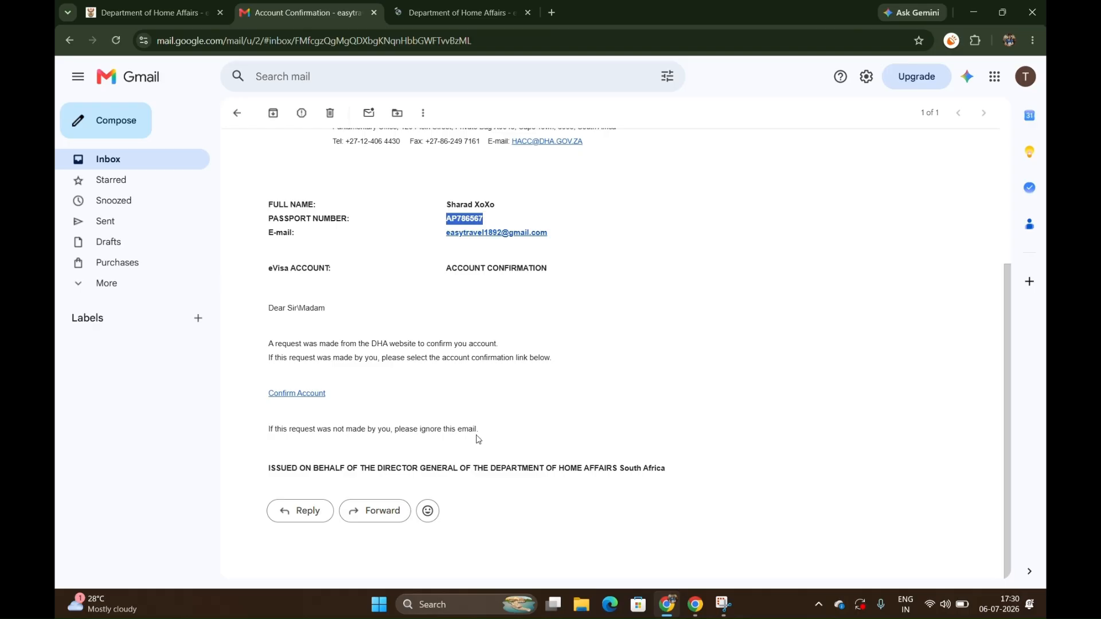
pyautogui.scroll(2, 478, 438)
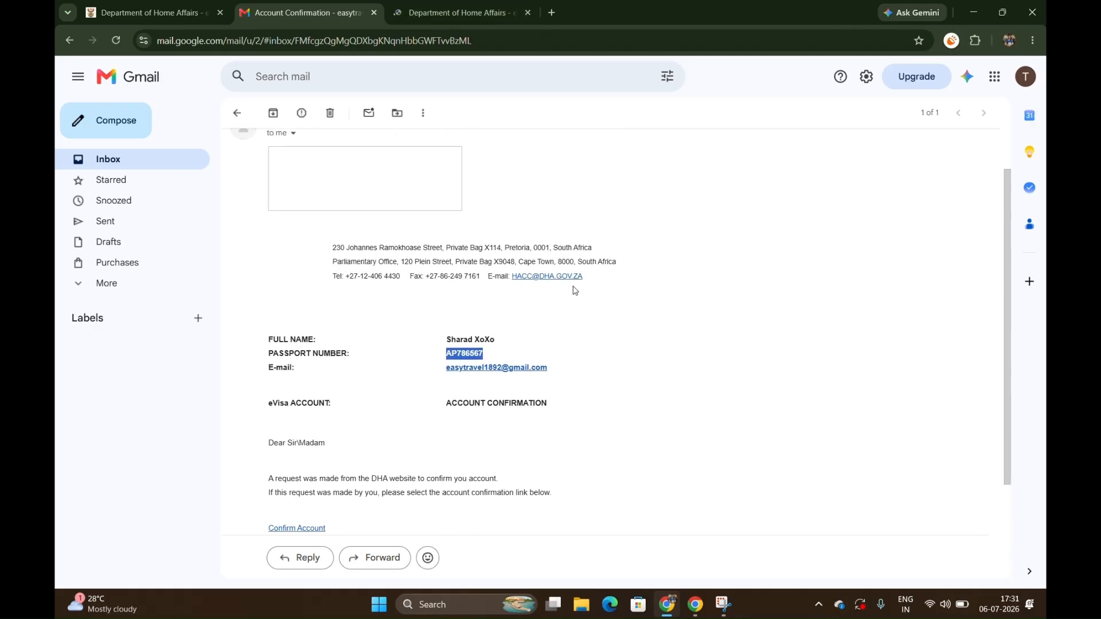
pyautogui.click(441, 17)
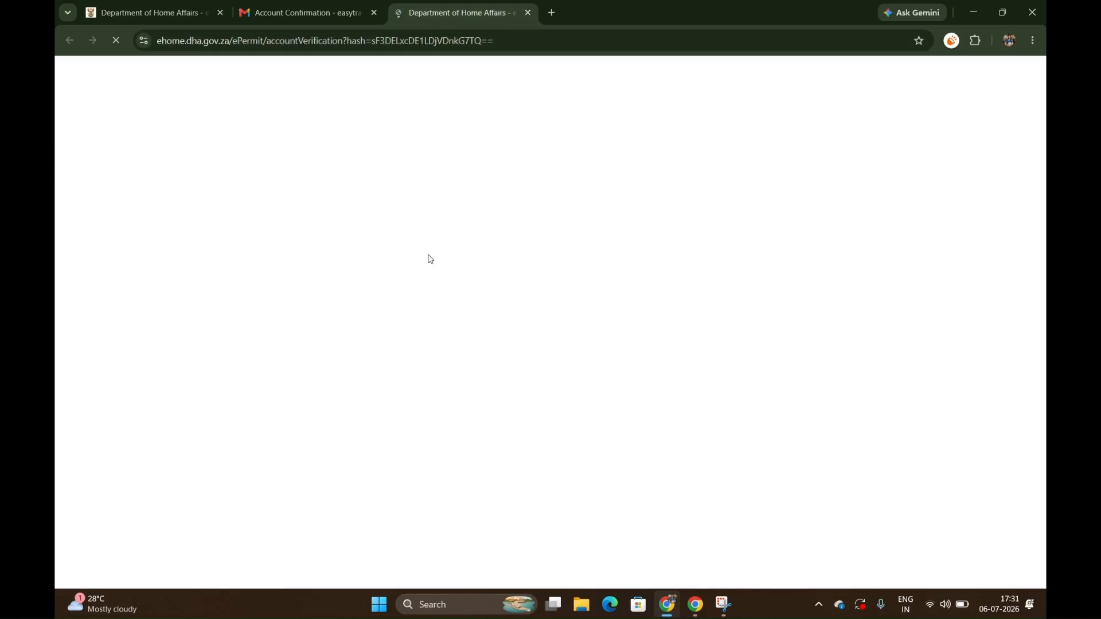
# Switch to the guest browser window, open the eVisa sign-in page and enter the account's email address.
pyautogui.hotkey('alt', 'Tab')
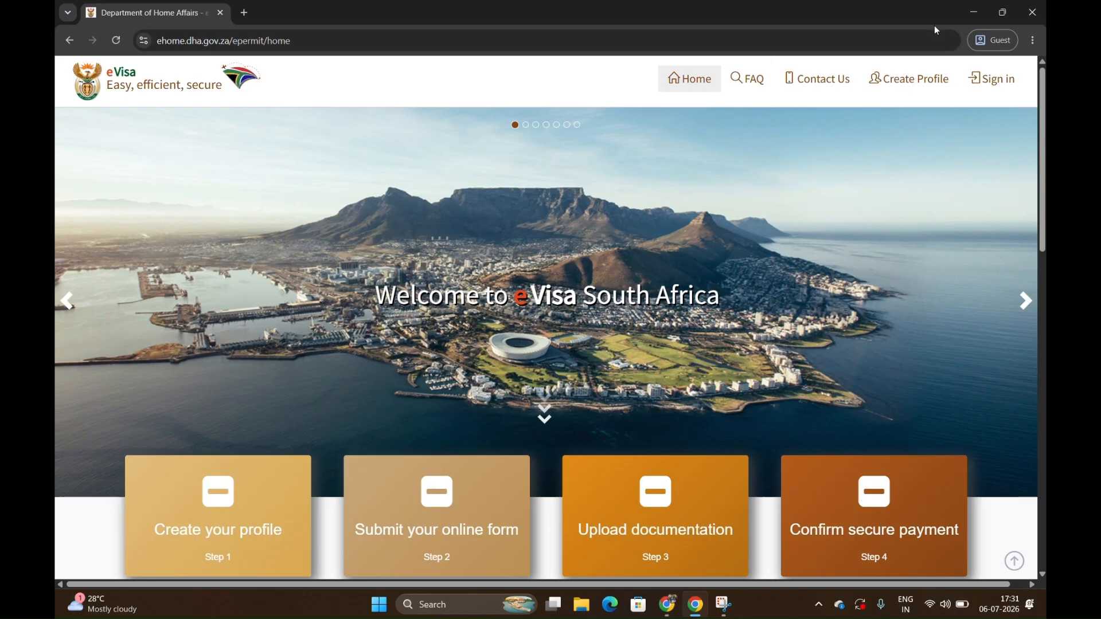
pyautogui.click(984, 80)
pyautogui.hotkey('alt', 'Tab')
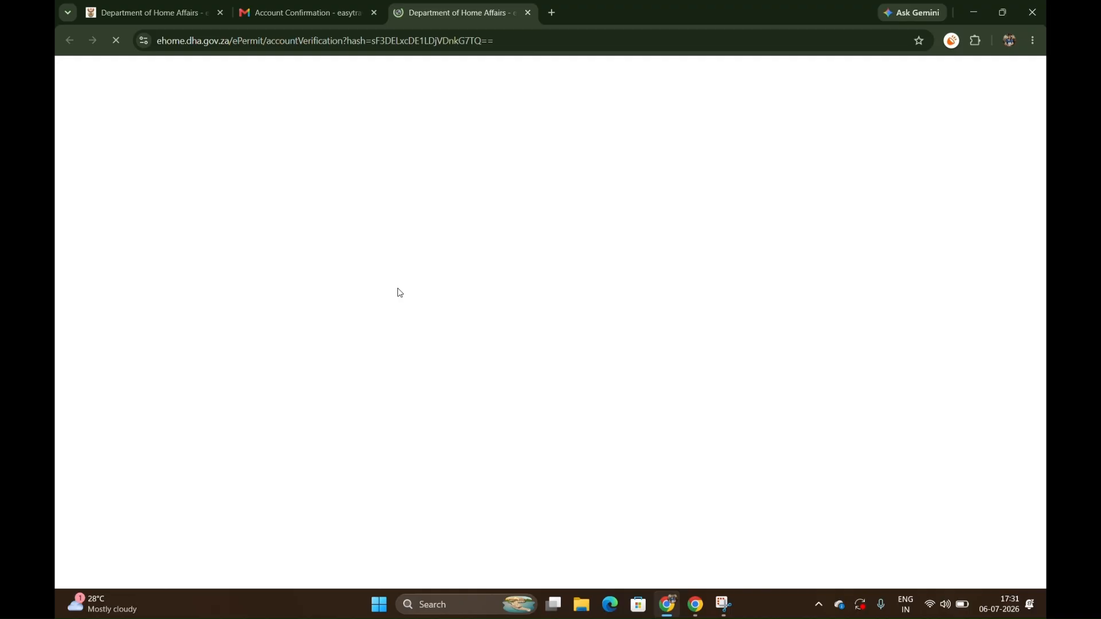
pyautogui.hotkey('alt', 'Tab')
pyautogui.click(676, 169)
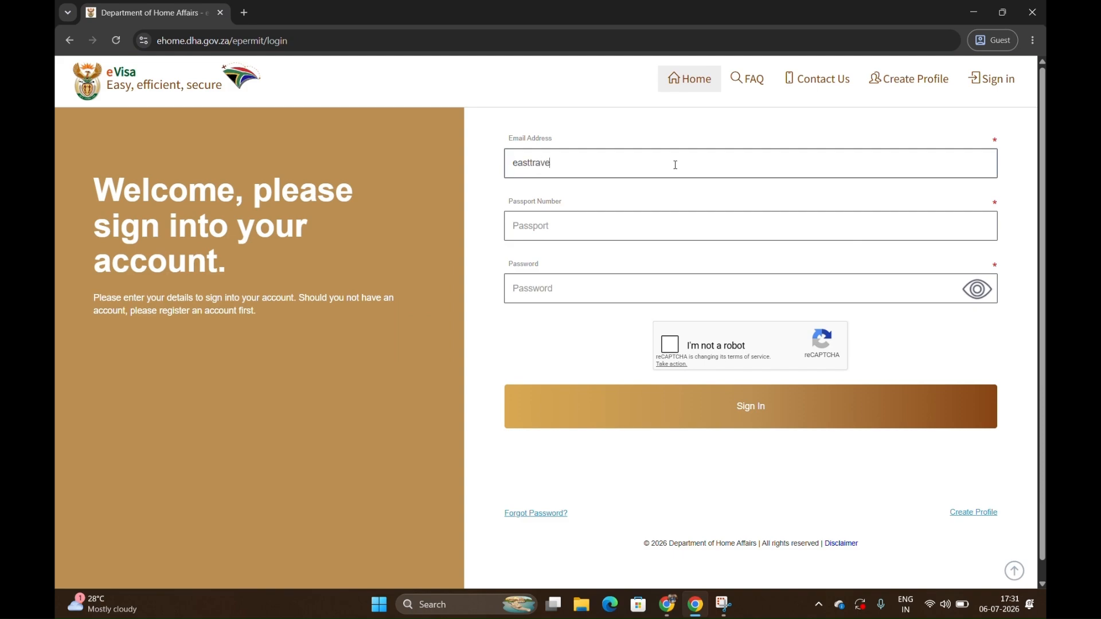
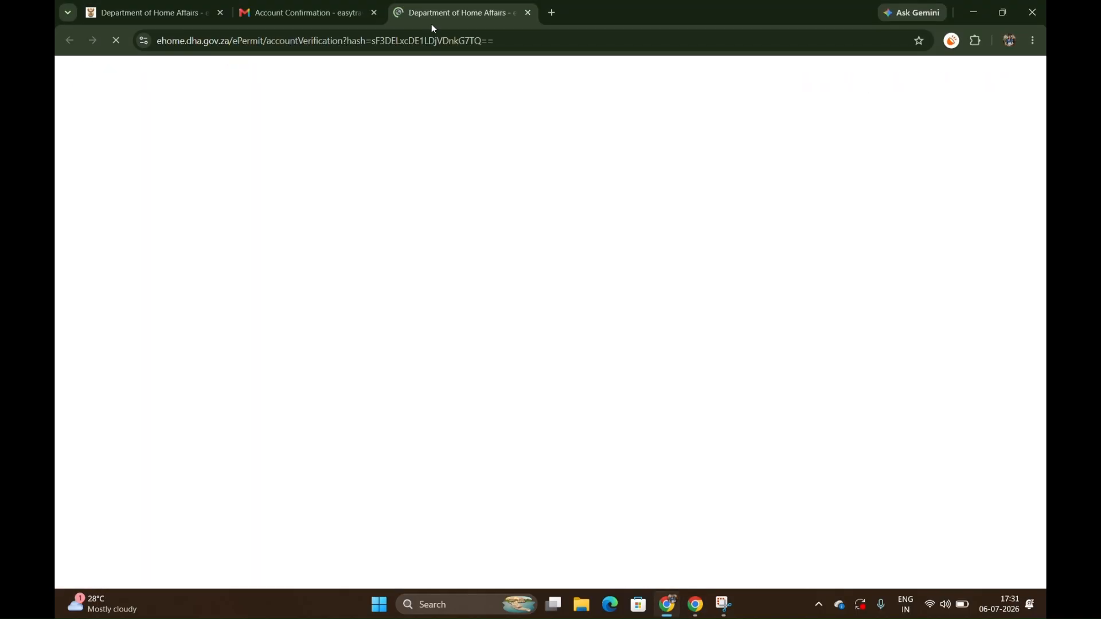
pyautogui.click(322, 13)
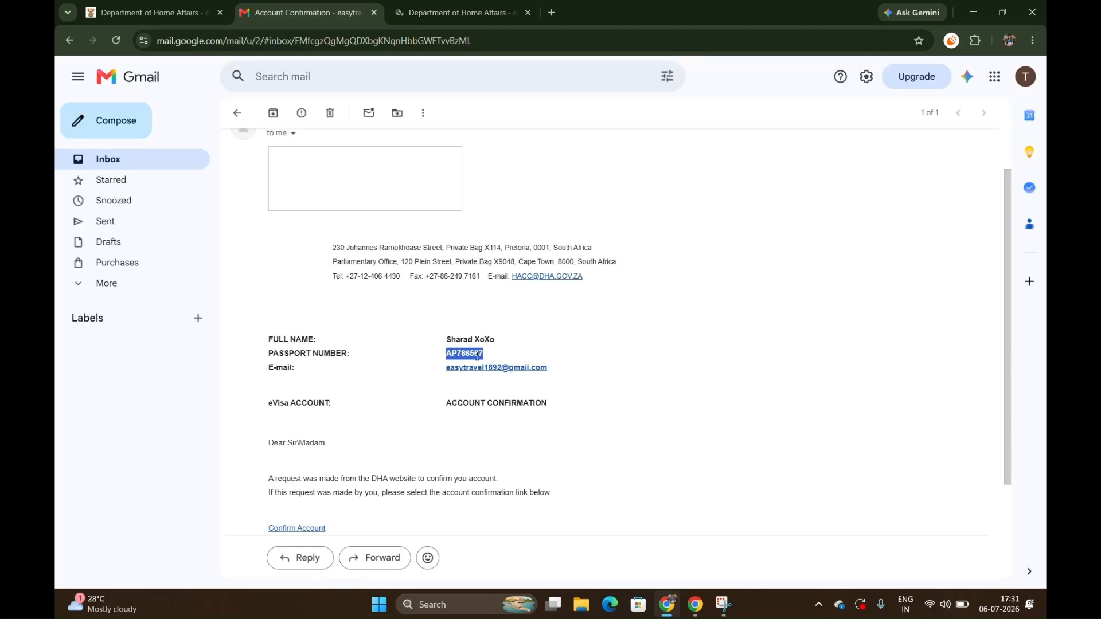
pyautogui.click(435, 14)
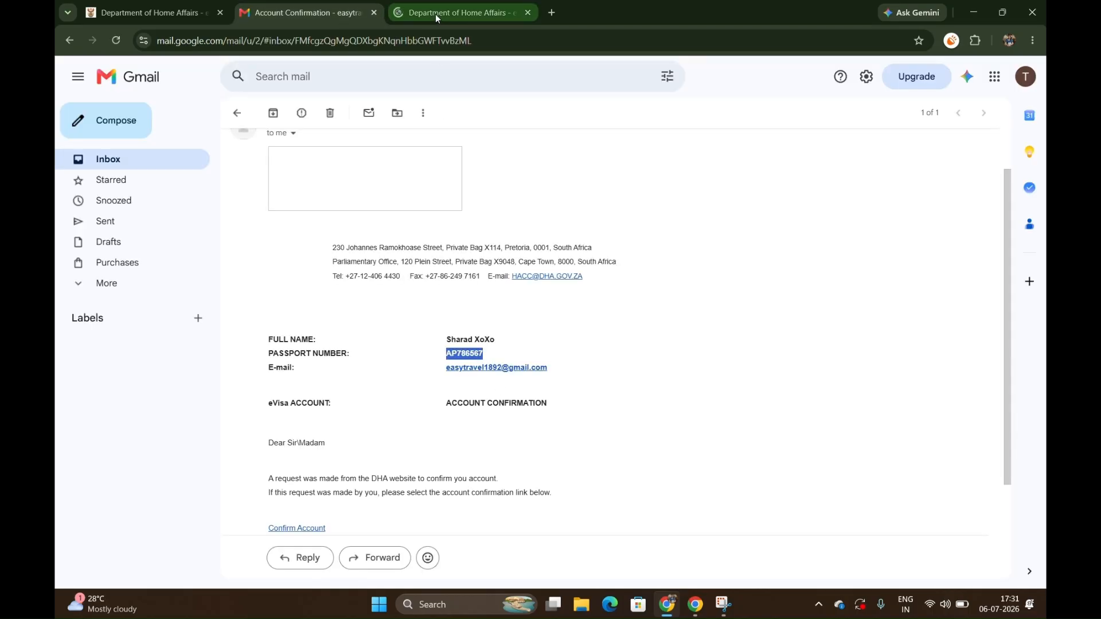
# Paste the passport number into the eVisa sign-in form, enter the account password, complete the reCAPTCHA and try to sign in.
pyautogui.hotkey('alt', 'Tab')
pyautogui.hotkey('ctrl', 'v')
pyautogui.press('Tab')
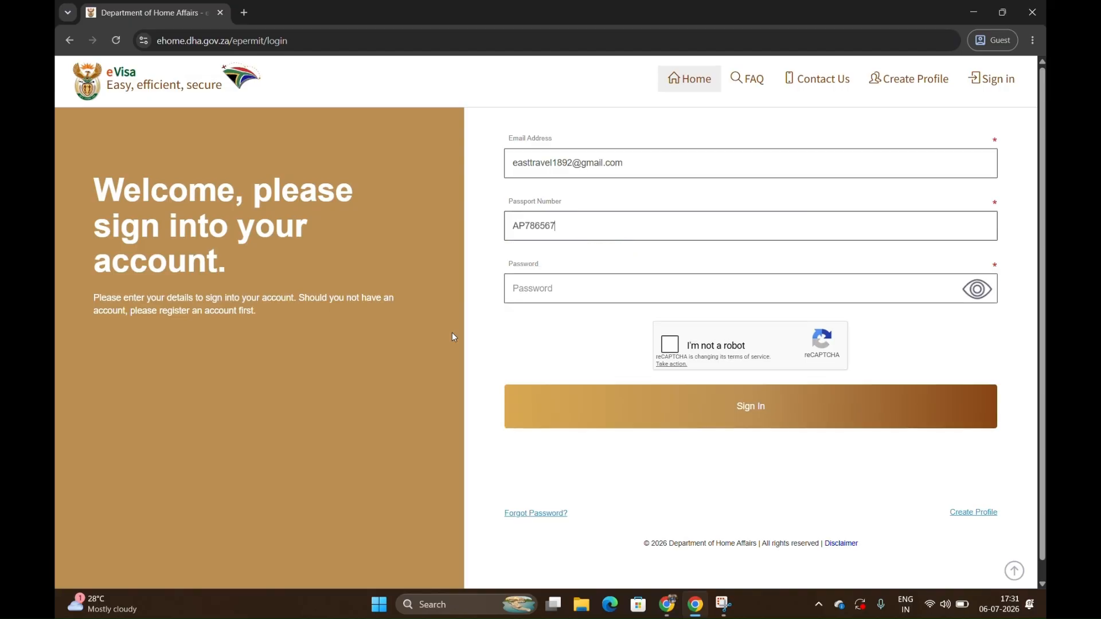
pyautogui.write('***')
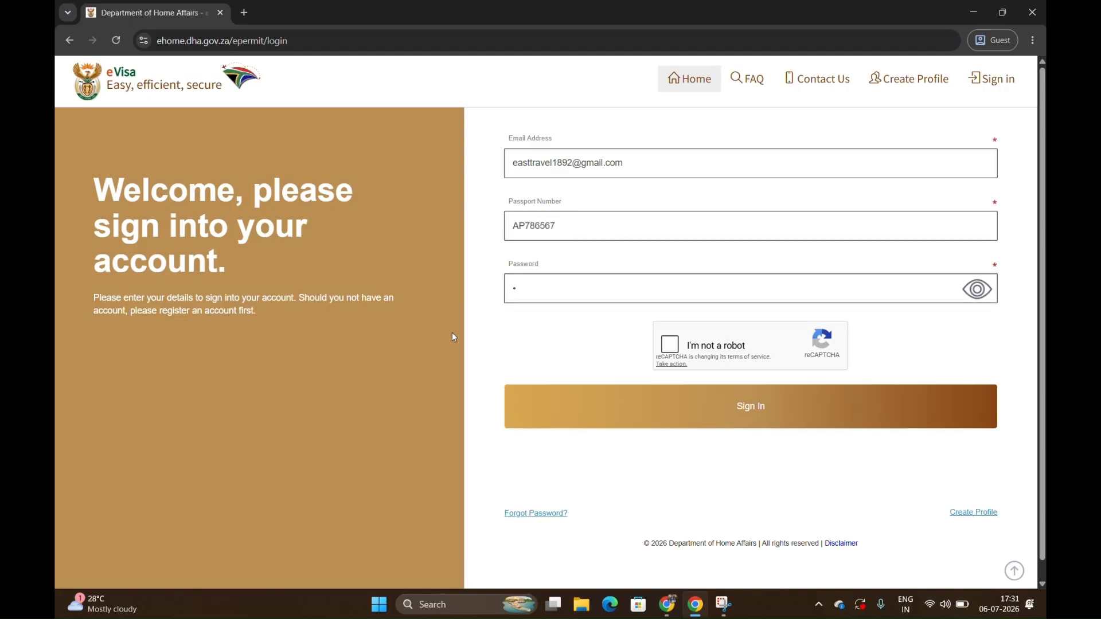
pyautogui.write('********')
pyautogui.click(672, 347)
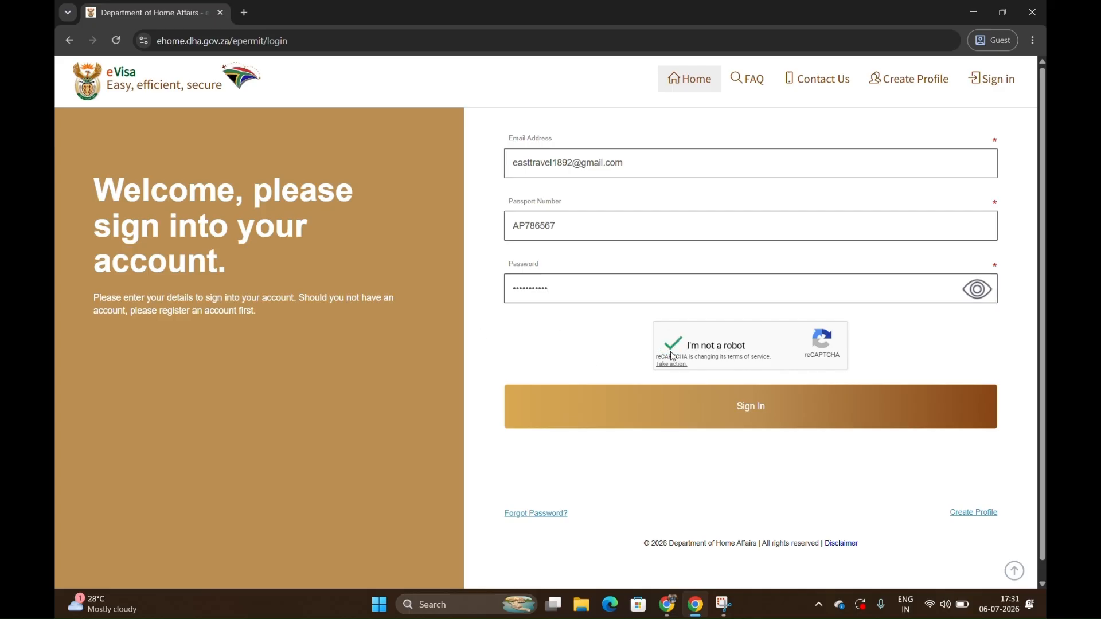
pyautogui.click(727, 418)
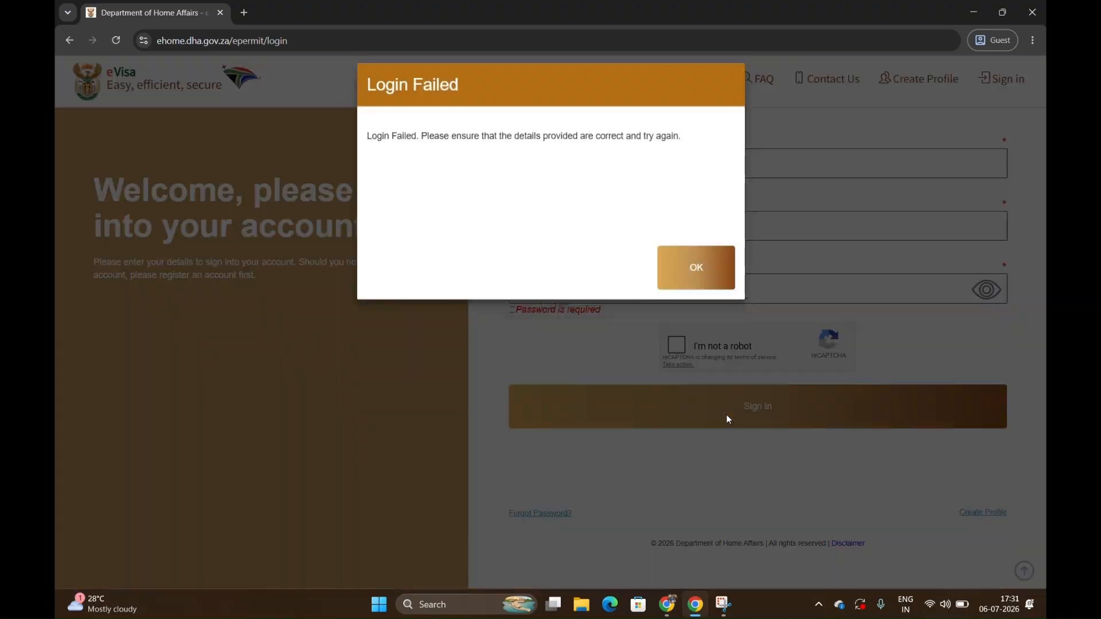
pyautogui.click(677, 290)
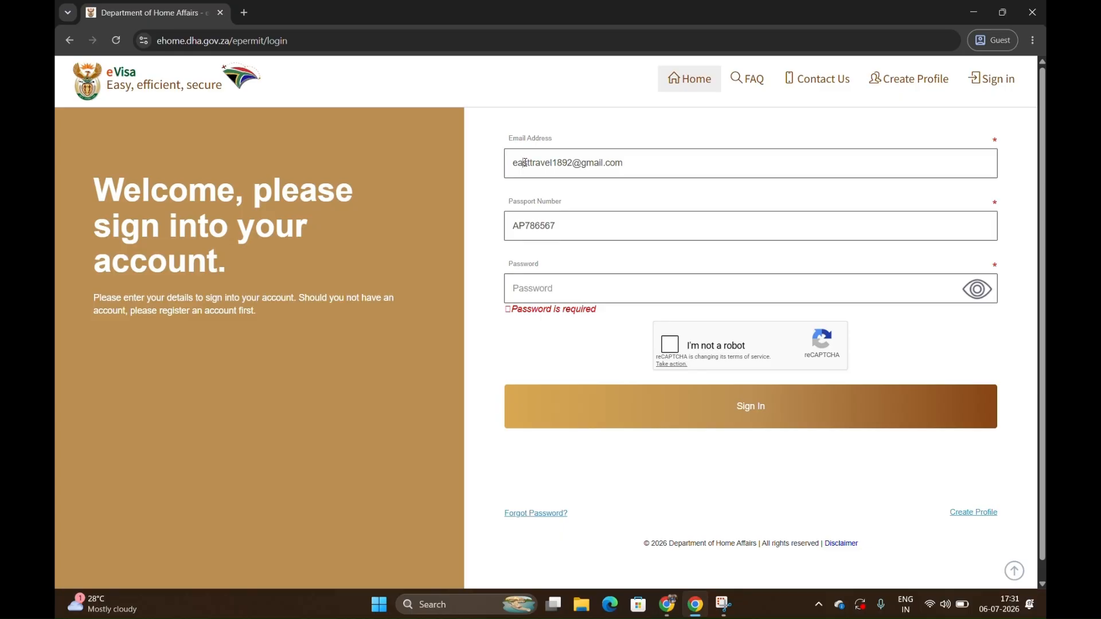
# Correct the misspelled email address, re-enter the account password, complete the reCAPTCHA and sign in.
pyautogui.click(524, 162)
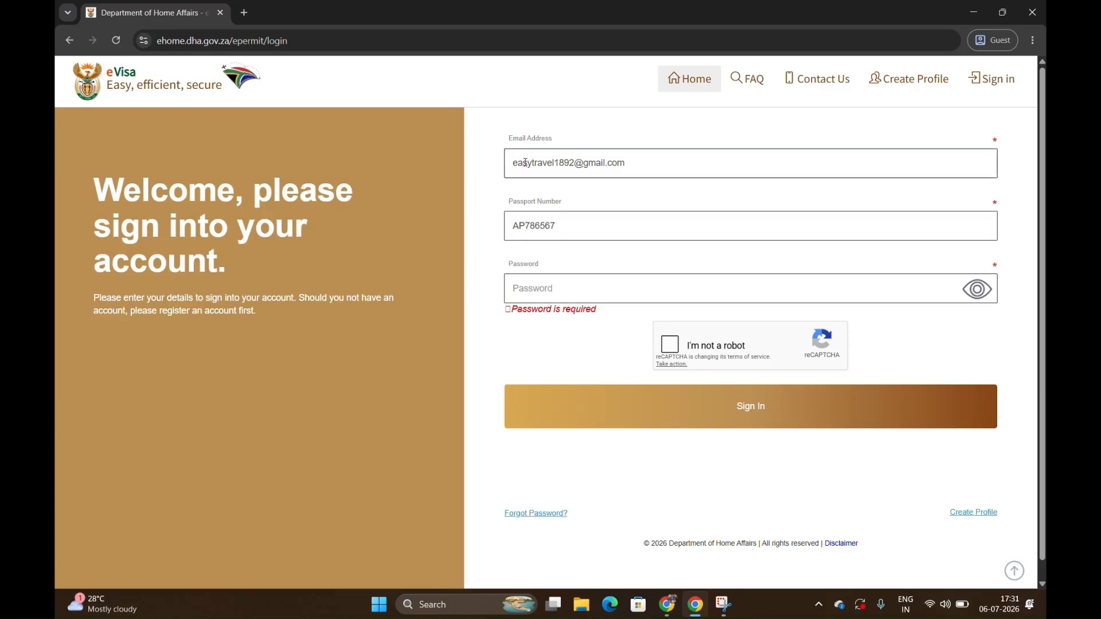
pyautogui.click(612, 294)
pyautogui.write('a')
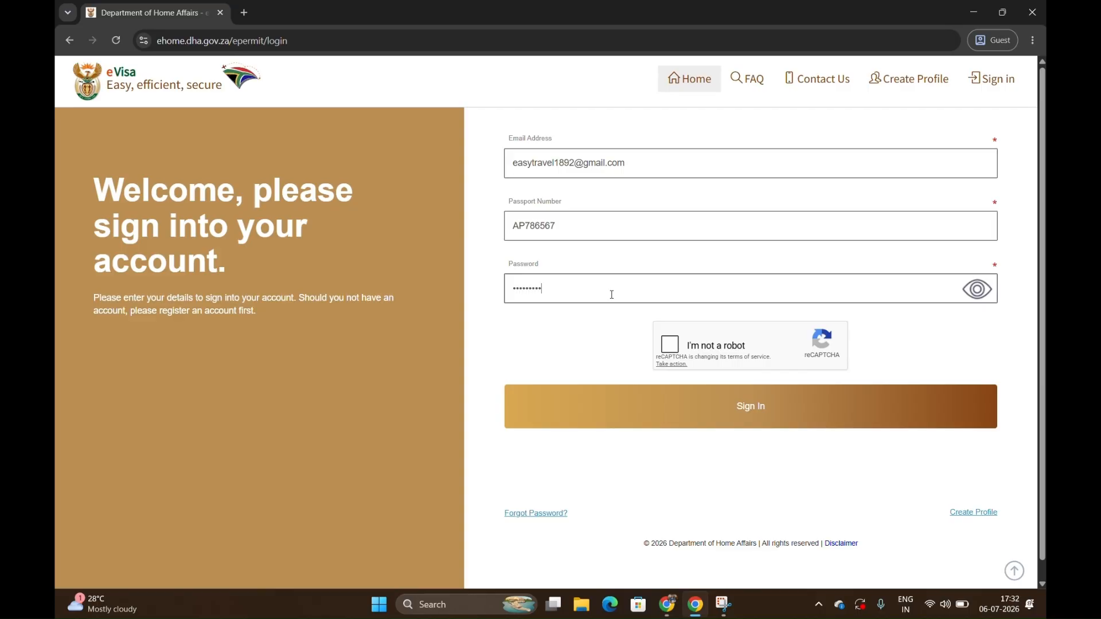
pyautogui.click(670, 344)
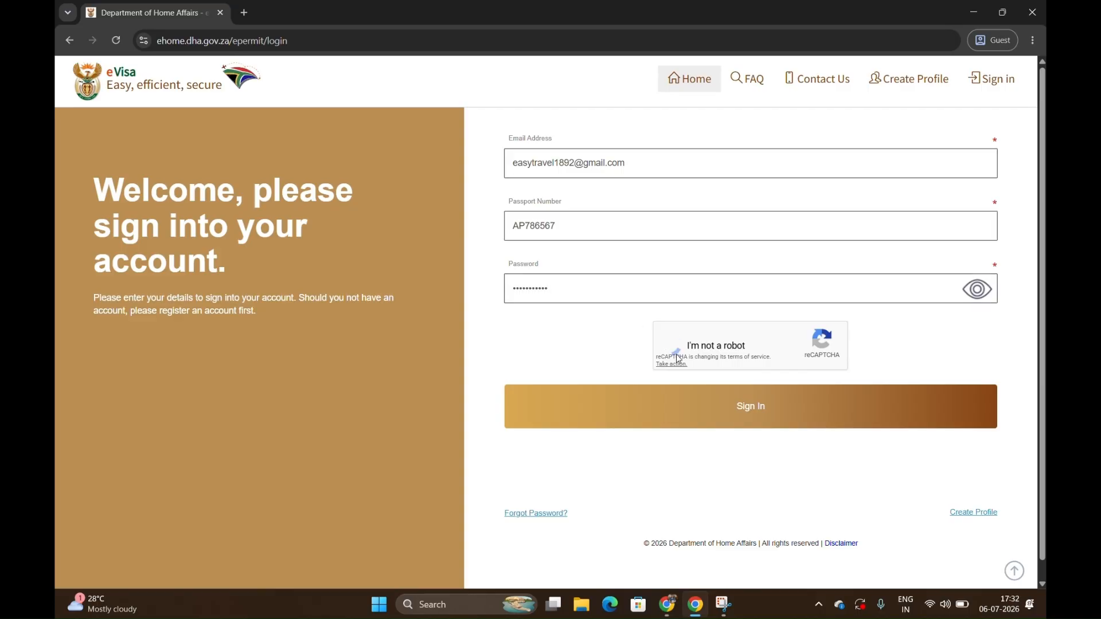
pyautogui.click(709, 415)
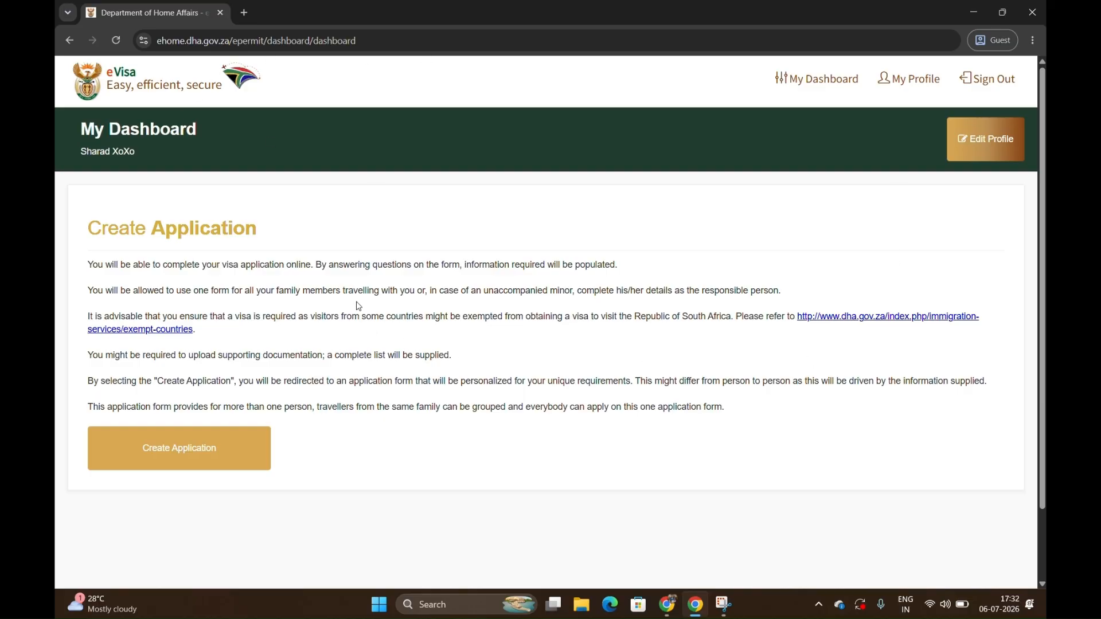
# View the My Profile page, dismiss its eVisa Availability notice and return to My Dashboard to review the application information.
pyautogui.click(910, 72)
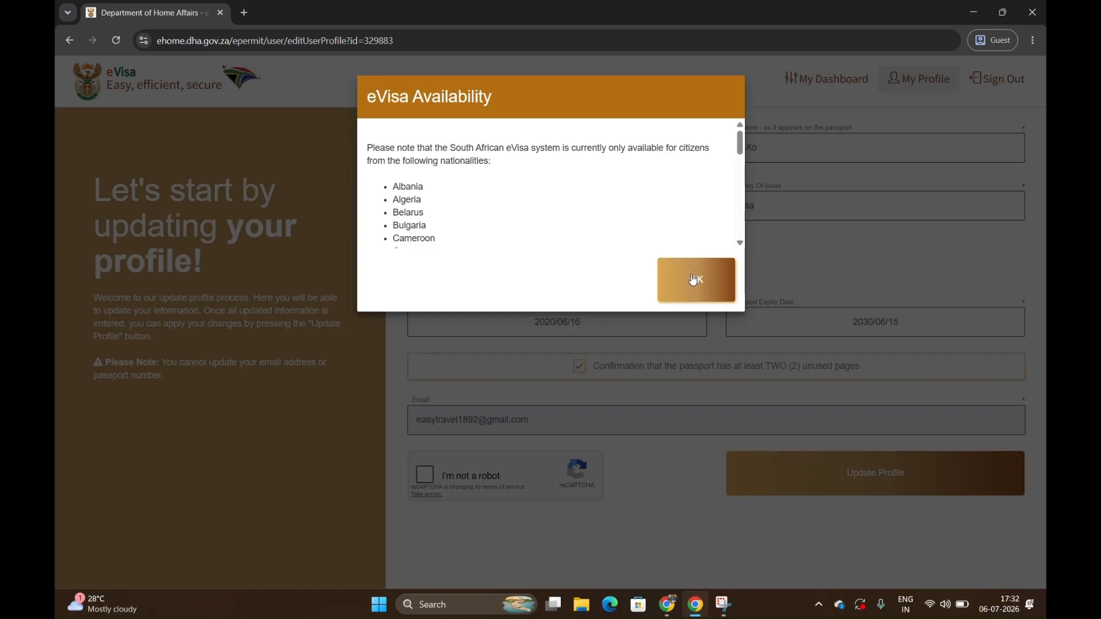
pyautogui.click(697, 280)
pyautogui.click(812, 80)
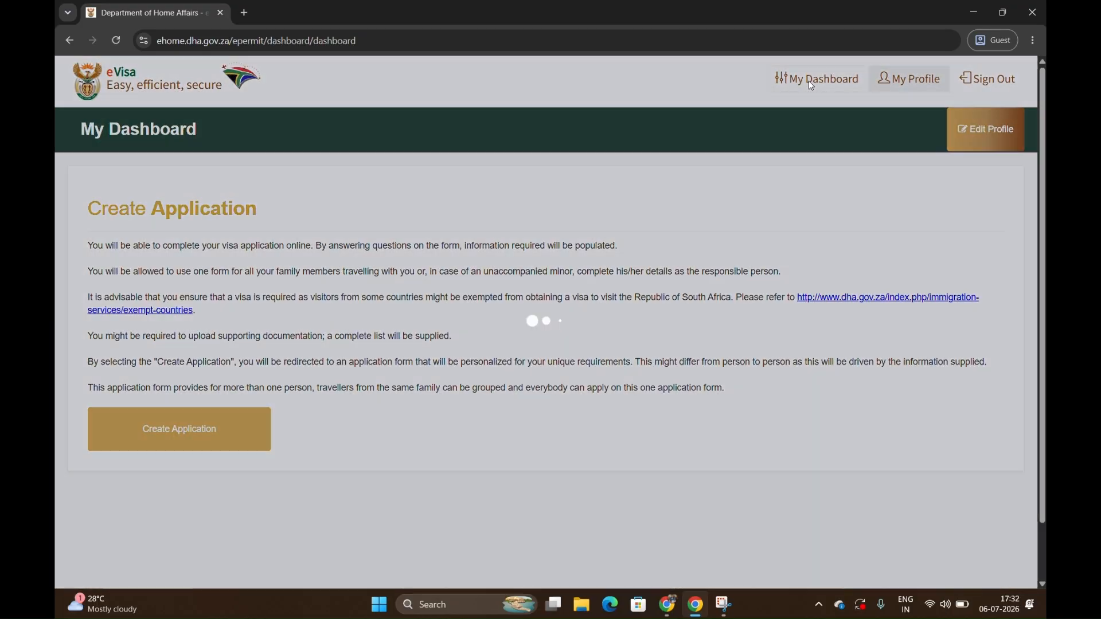
pyautogui.scroll(-2, 318, 443)
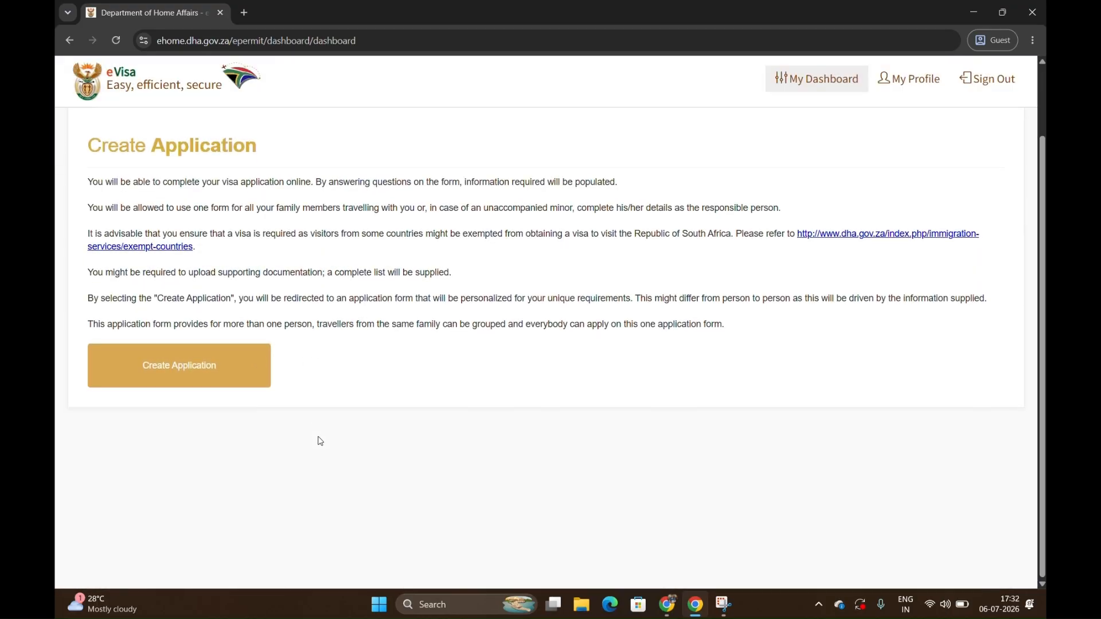
pyautogui.scroll(2, 320, 441)
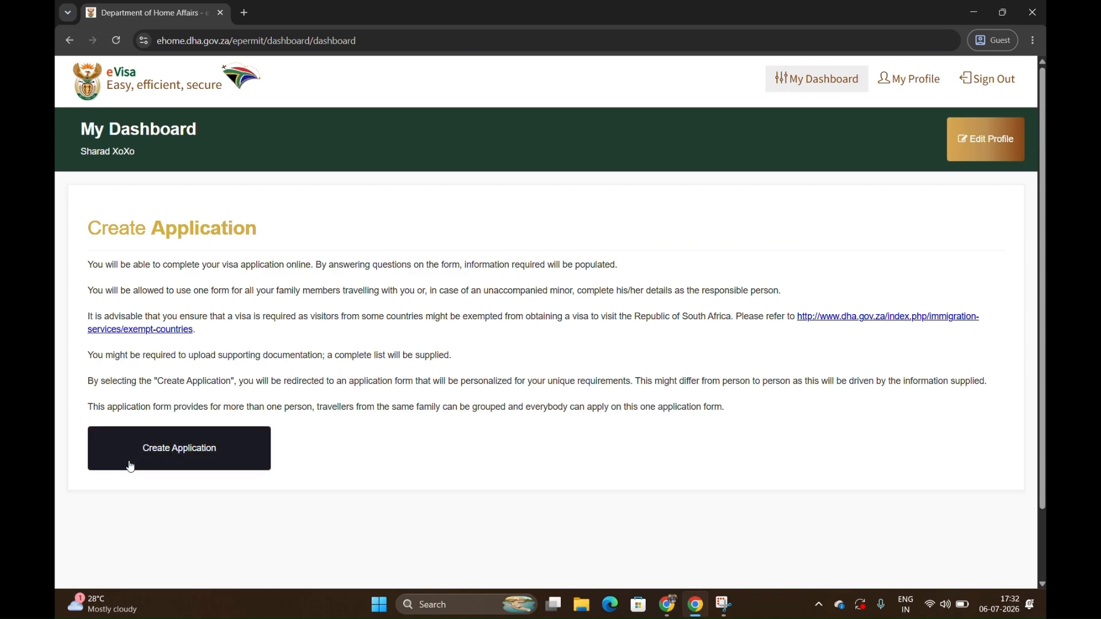
# Create an application form, not for a minor, for a visa to temporarily sojourn in the Republic of South Africa covering 01 person.
pyautogui.click(196, 448)
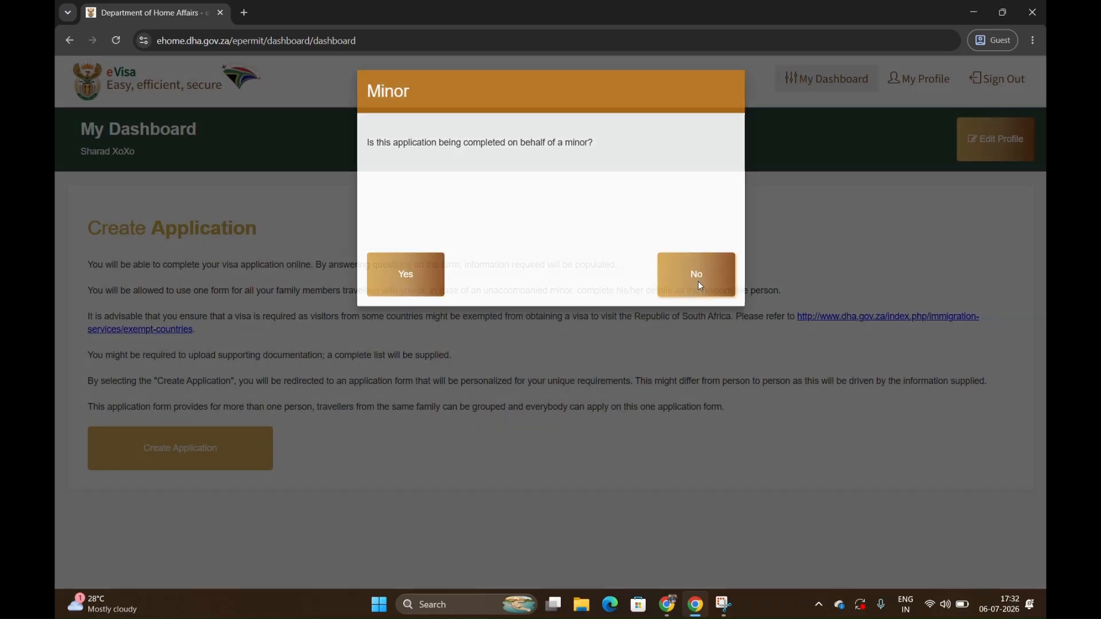
pyautogui.click(699, 284)
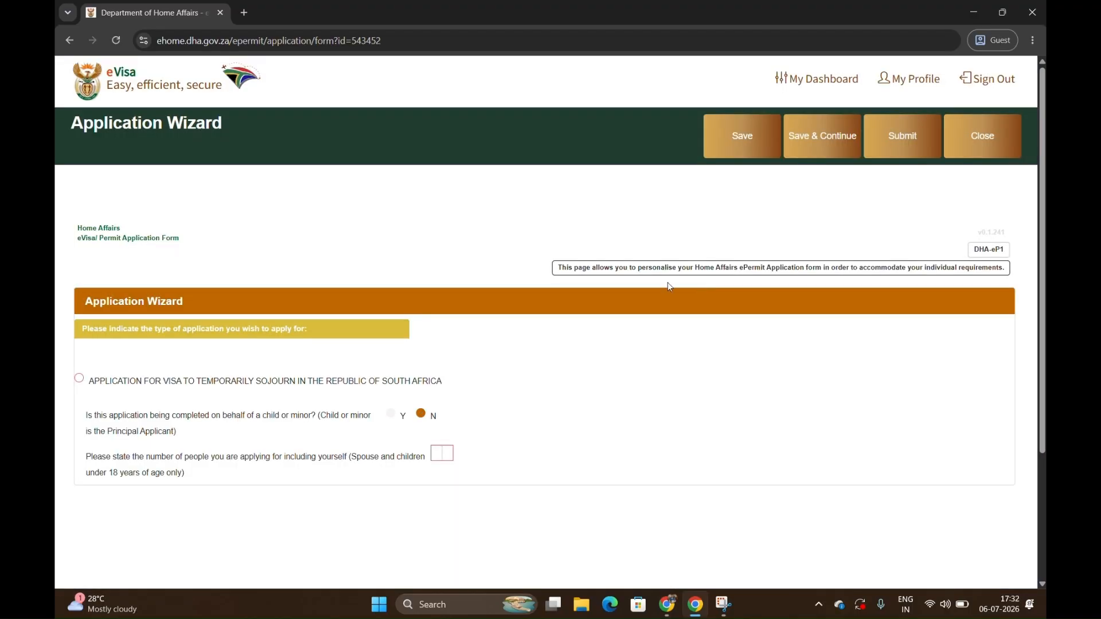
pyautogui.scroll(-2, 419, 343)
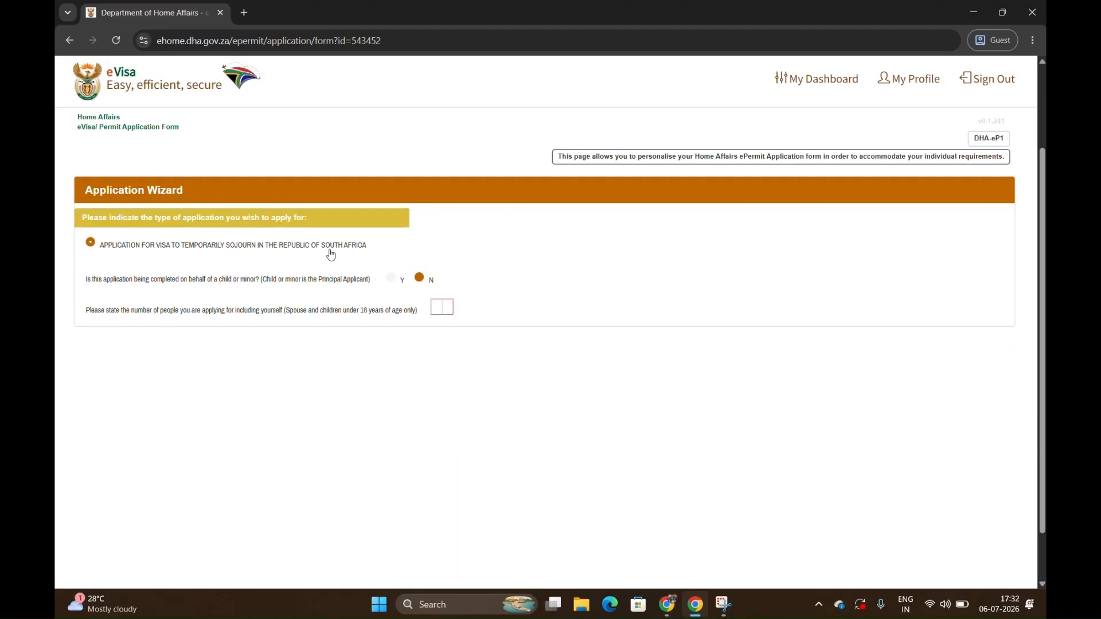
pyautogui.click(90, 242)
pyautogui.click(447, 307)
pyautogui.write('01')
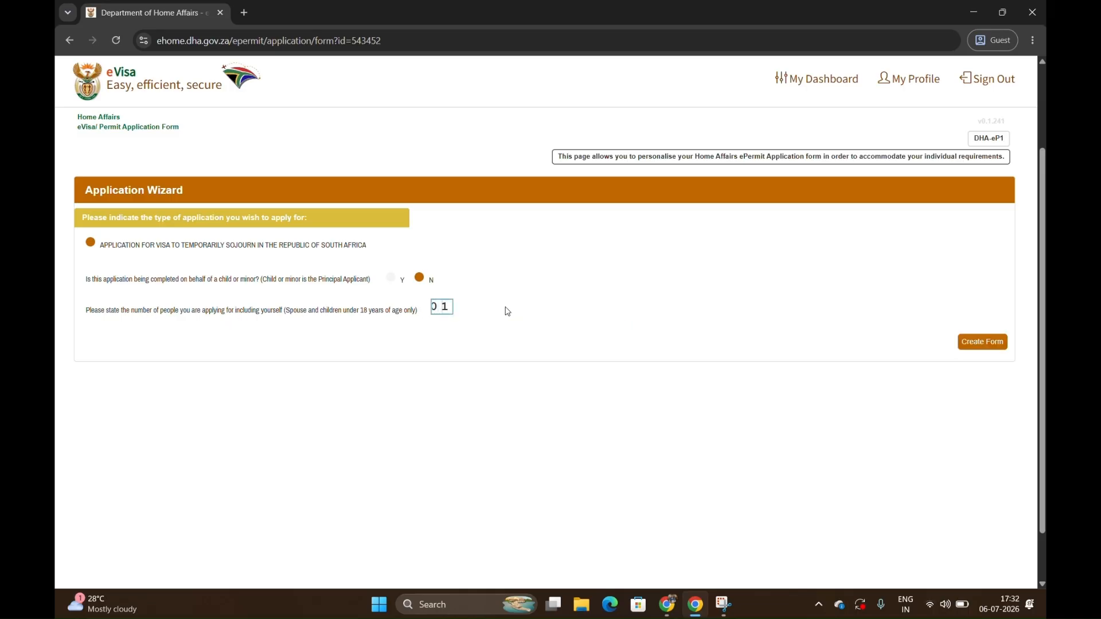
pyautogui.click(969, 340)
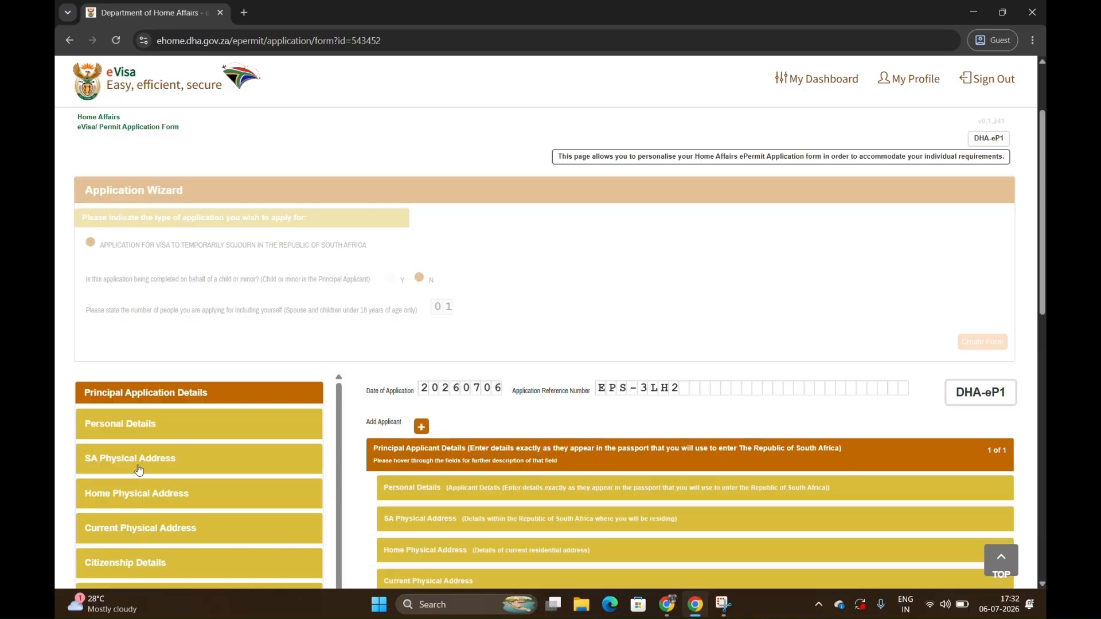
# In Personal Details, keep New Application and choose category Visitor's Visa Section 11 with section Visitor's Visa Section 11(1)(A).
pyautogui.scroll(-3, 141, 413)
pyautogui.scroll(-6, 136, 508)
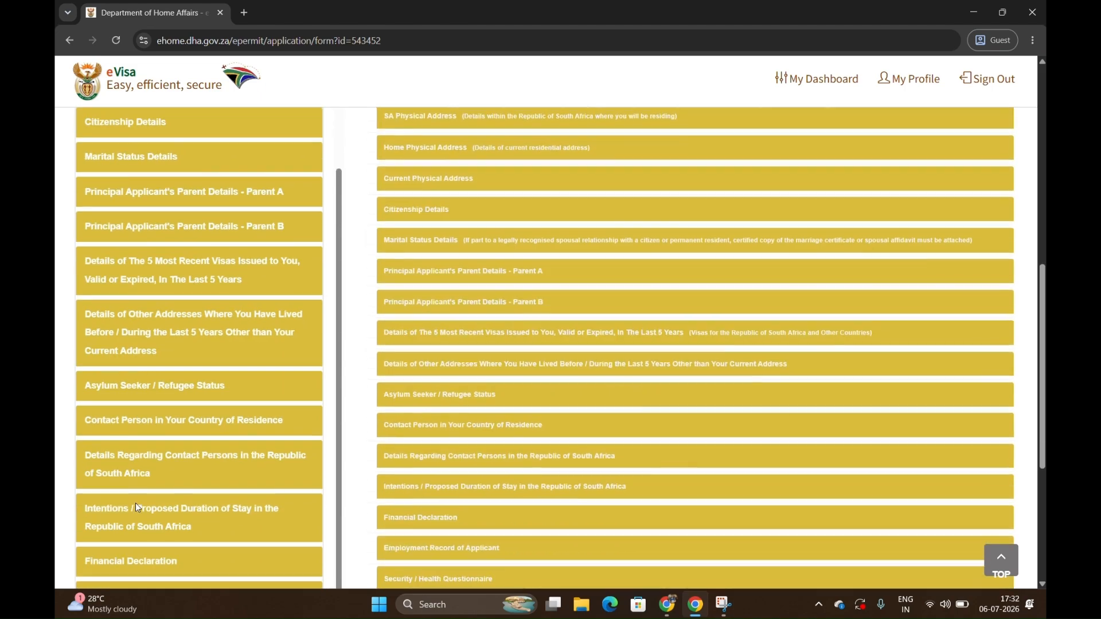
pyautogui.scroll(-4, 137, 509)
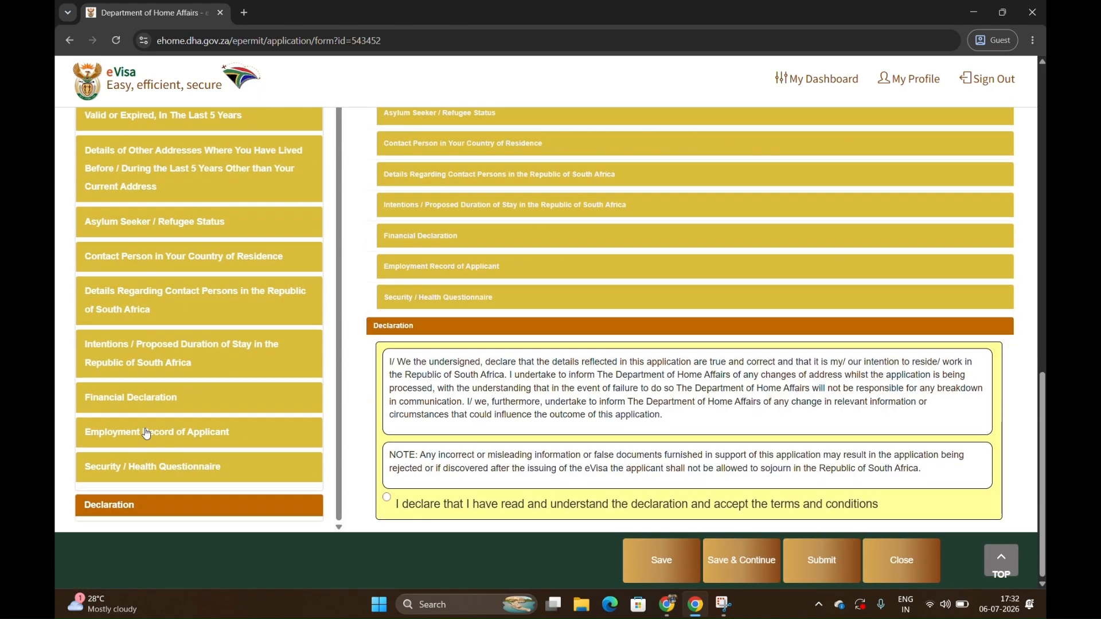
pyautogui.scroll(13, 145, 435)
pyautogui.scroll(-5, 146, 434)
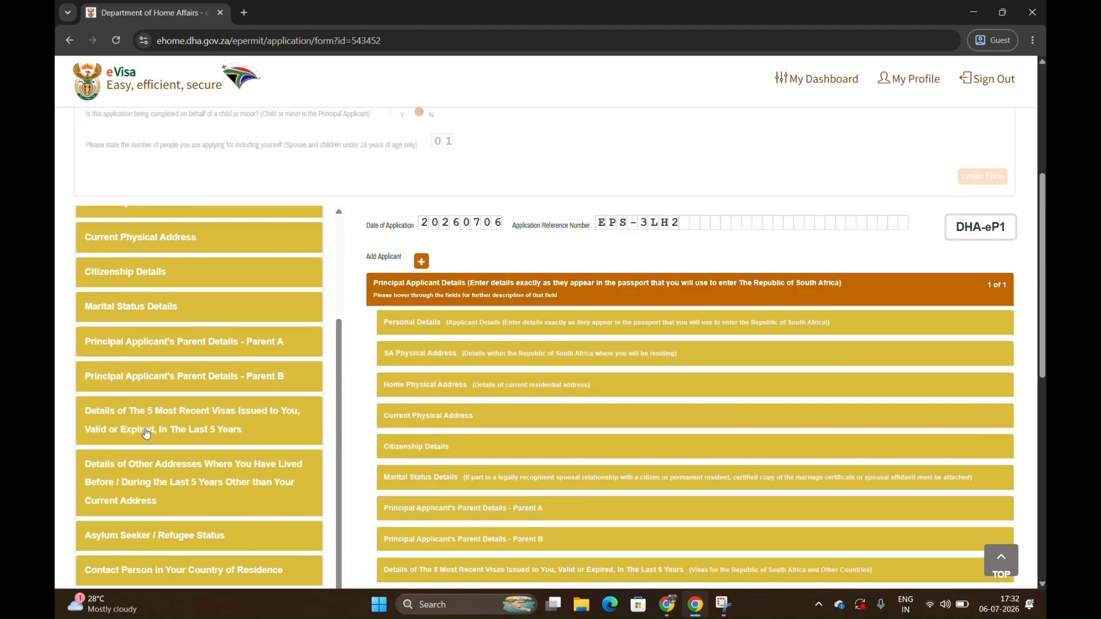
pyautogui.click(447, 320)
pyautogui.click(466, 136)
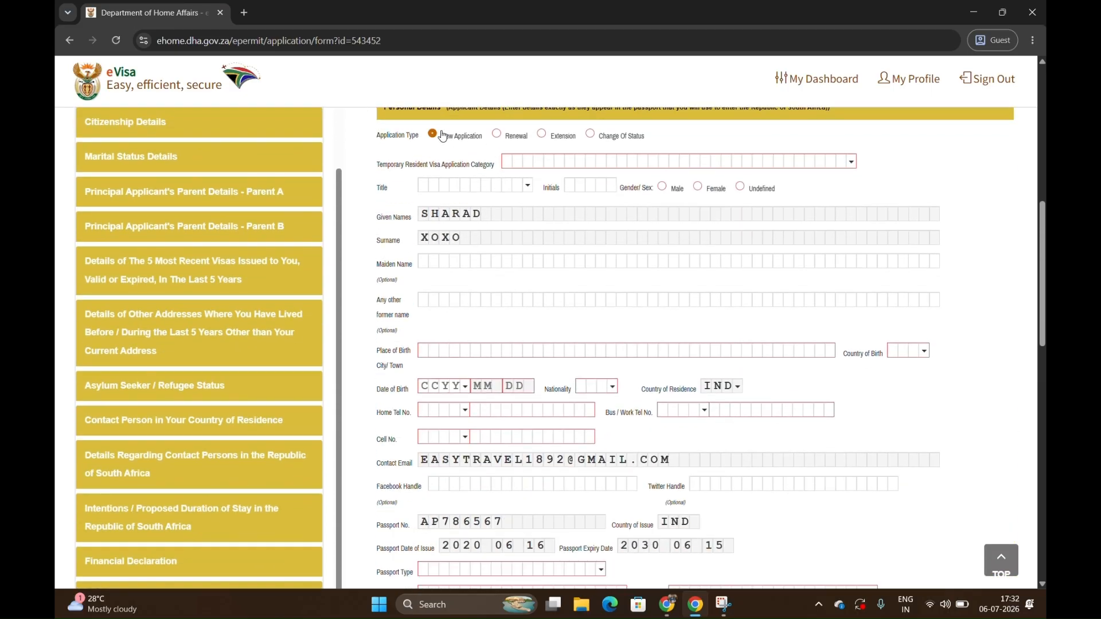
pyautogui.click(550, 162)
pyautogui.click(552, 205)
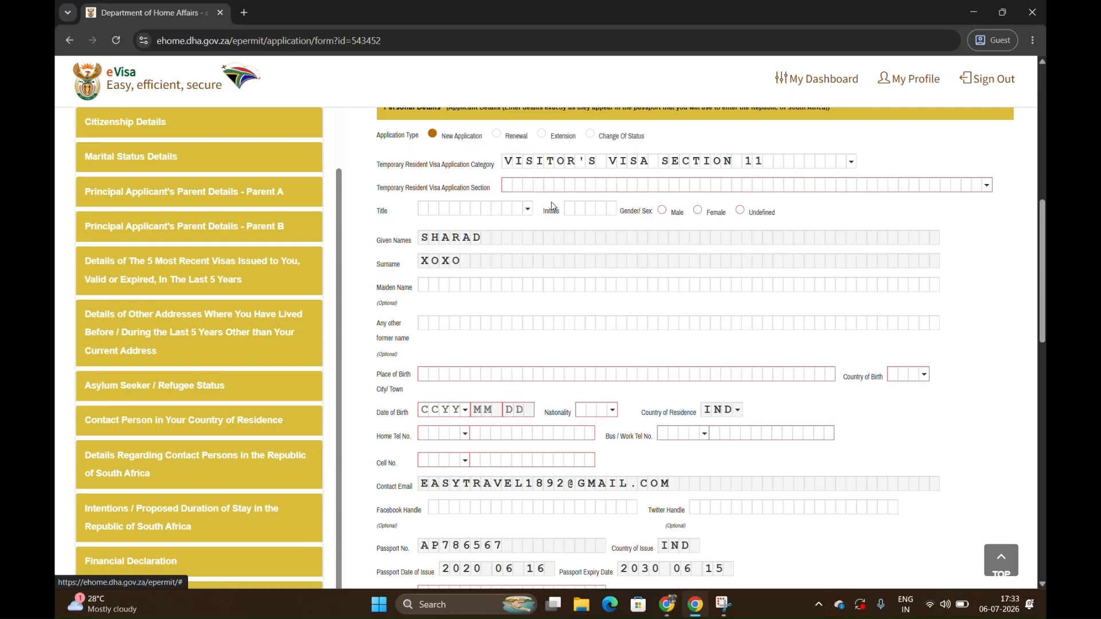
pyautogui.click(541, 185)
pyautogui.click(550, 229)
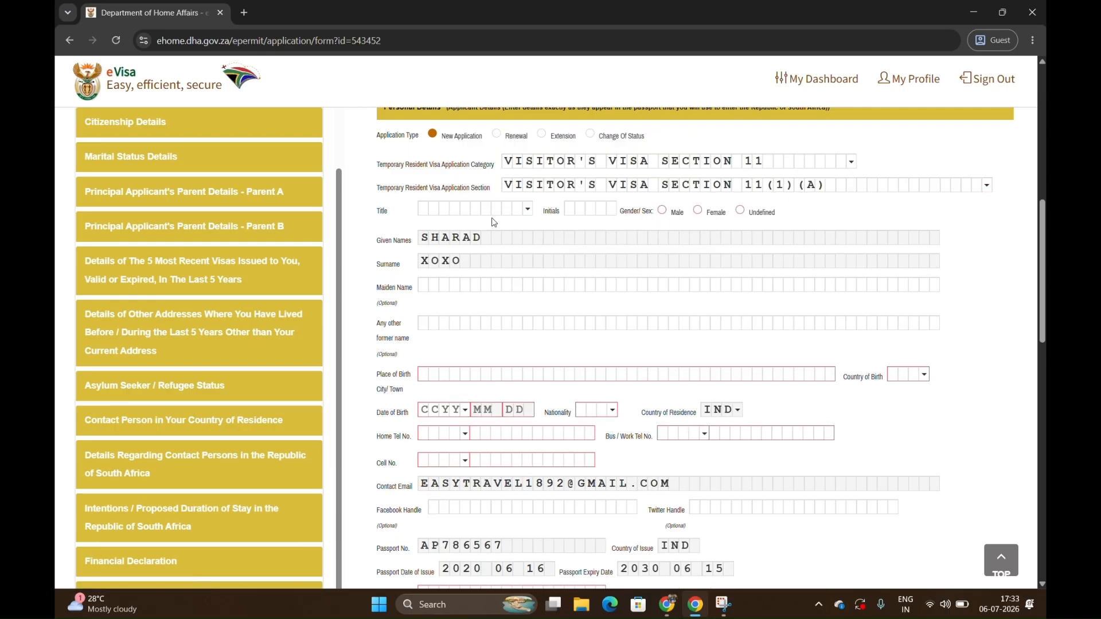
# Set the applicant's gender to Male, place of birth to BENGALURU and country of birth to India (IND).
pyautogui.click(662, 211)
pyautogui.click(427, 374)
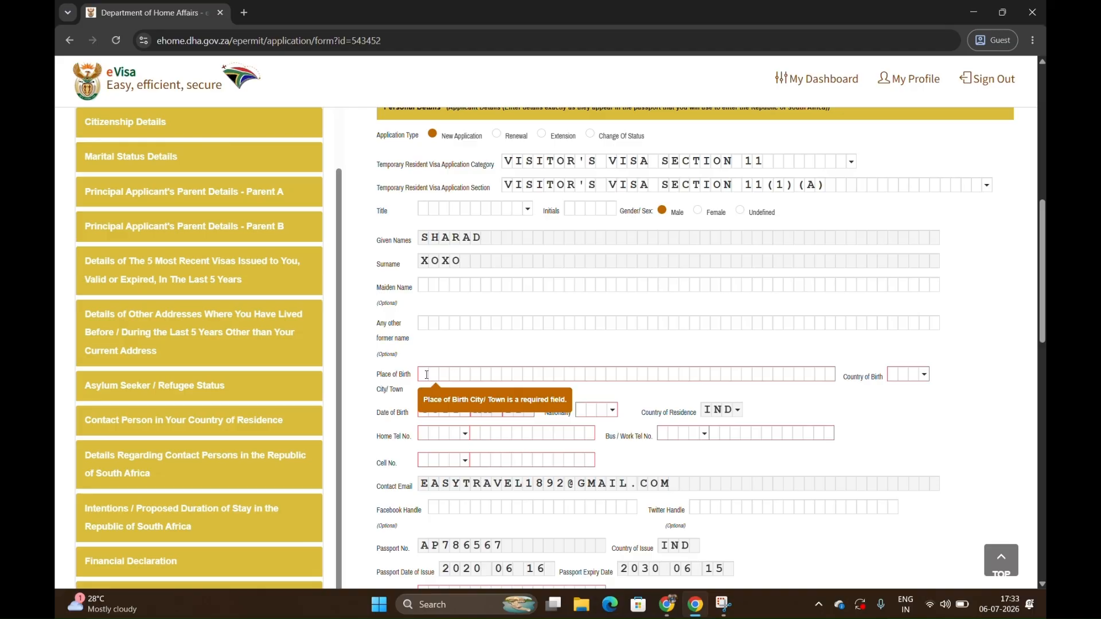
pyautogui.write('BENGALURU')
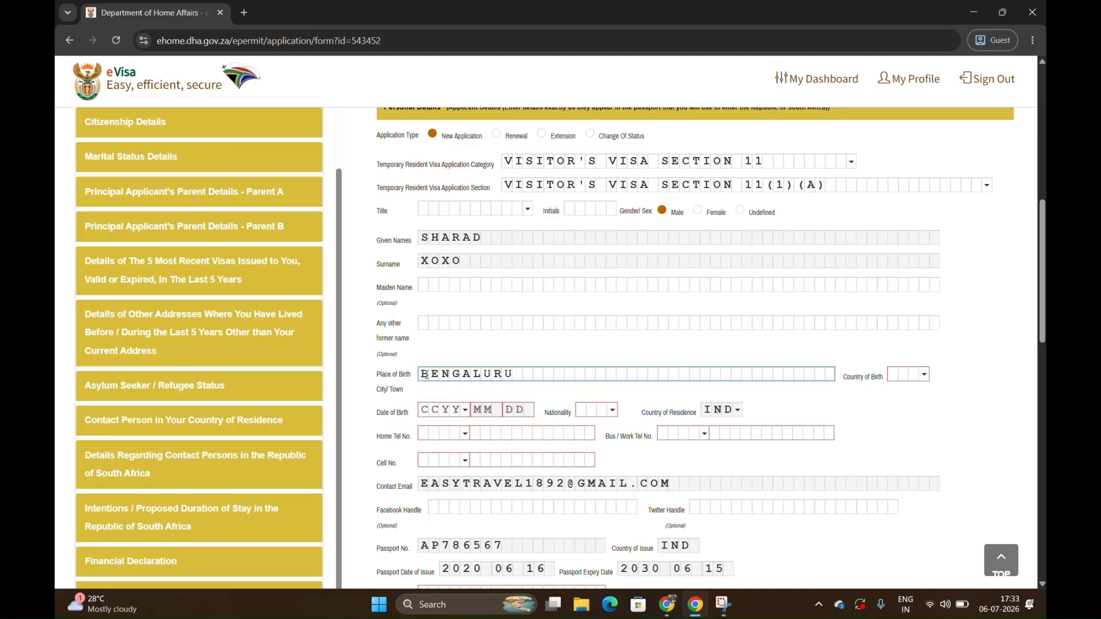
pyautogui.click(906, 379)
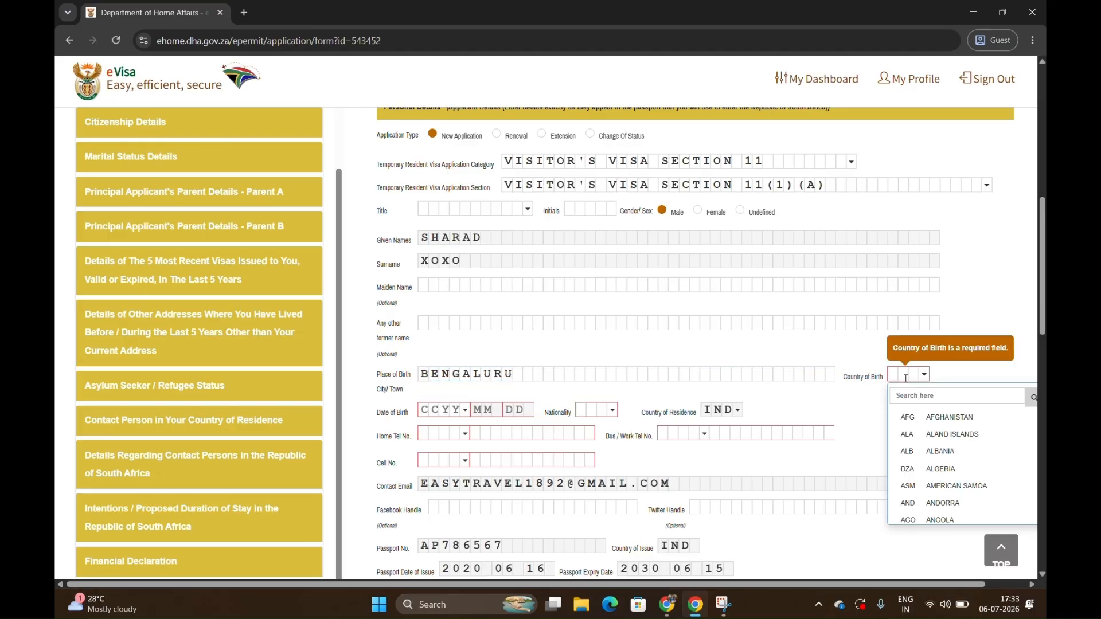
pyautogui.click(919, 396)
pyautogui.write('ind')
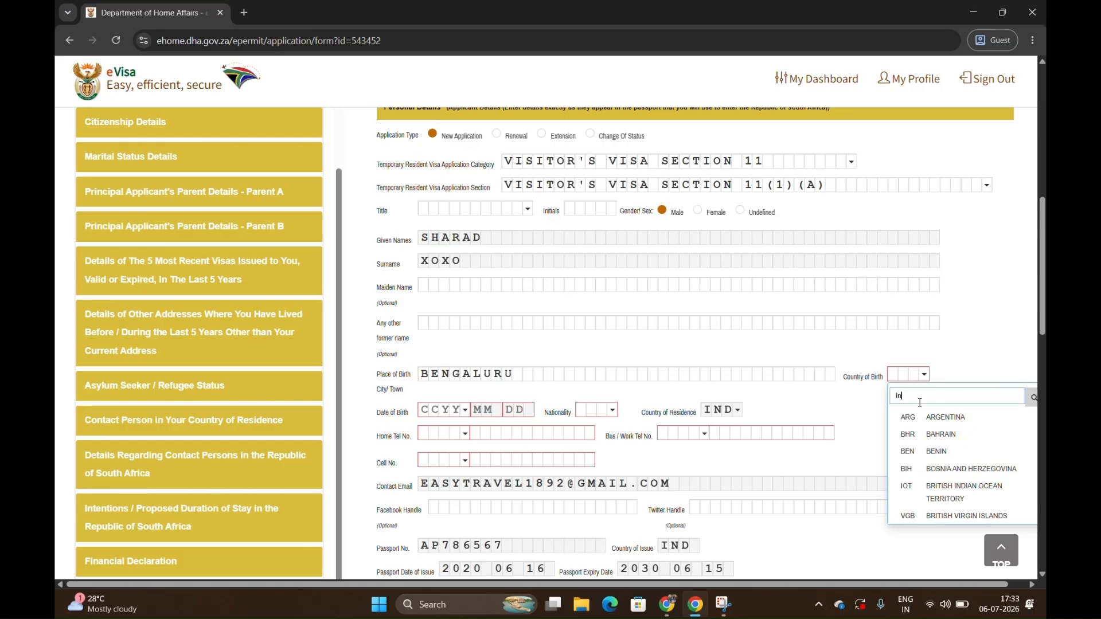
pyautogui.click(912, 448)
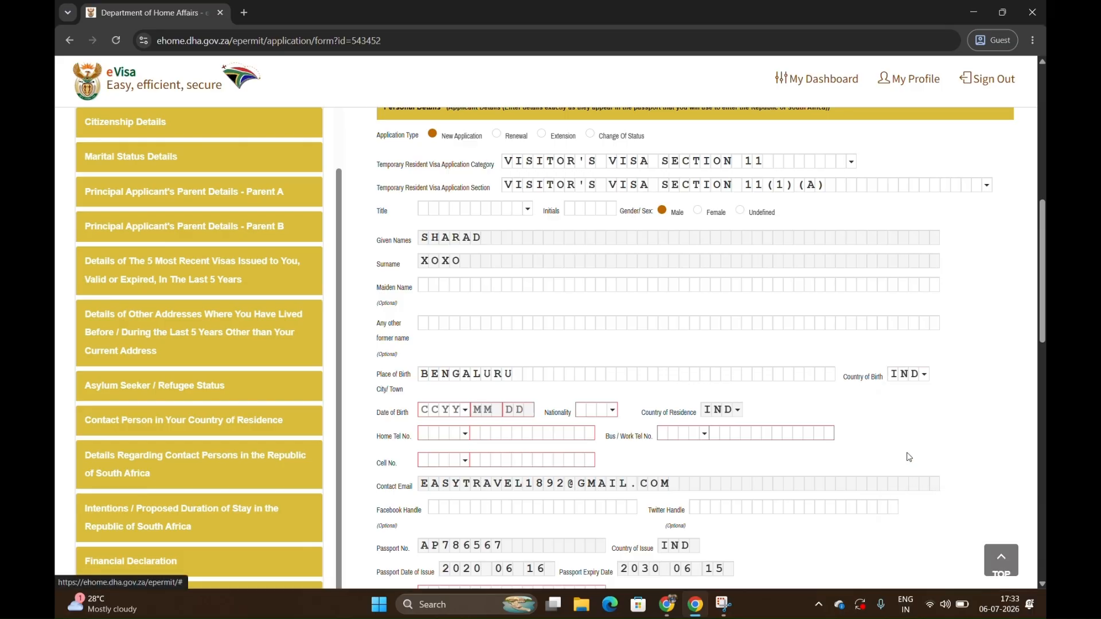
# Enter the year, month and day of the applicant's date of birth.
pyautogui.click(428, 411)
pyautogui.write('1992')
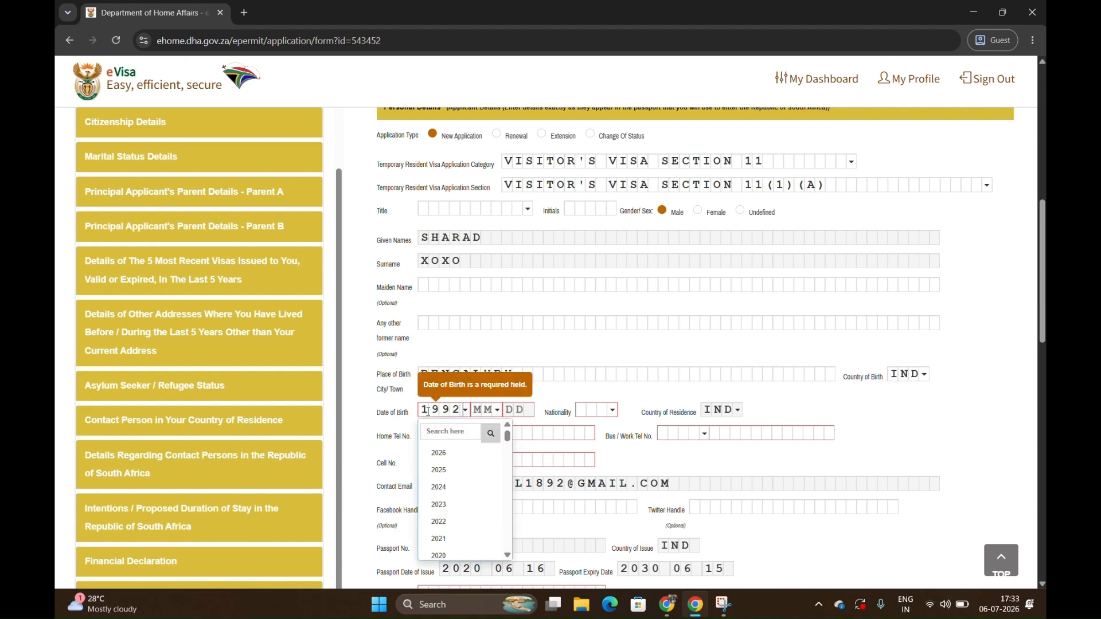
pyautogui.click(477, 410)
pyautogui.write('MA')
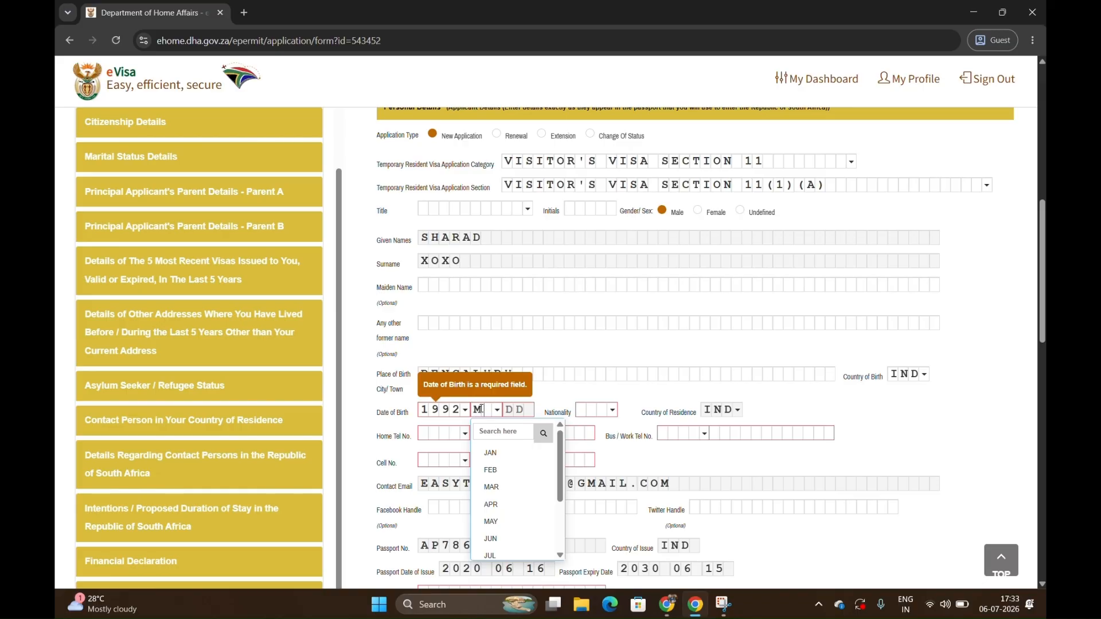
pyautogui.moveTo(508, 487); pyautogui.dragTo(495, 403)
pyautogui.click(491, 409)
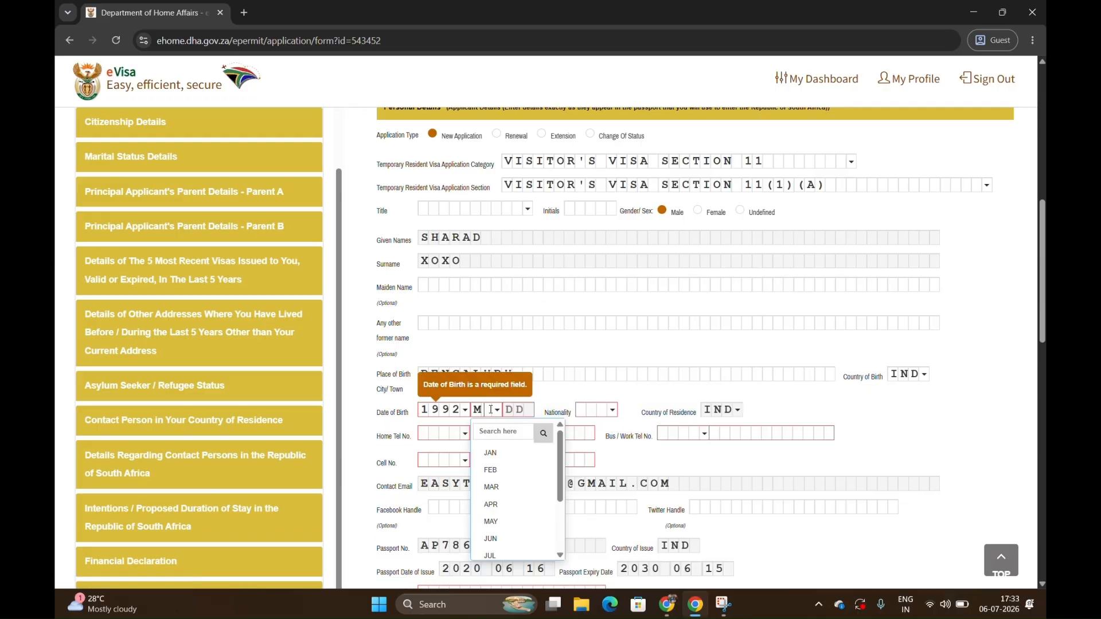
pyautogui.click(502, 487)
pyautogui.click(512, 409)
pyautogui.write('18')
pyautogui.scroll(-3, 530, 472)
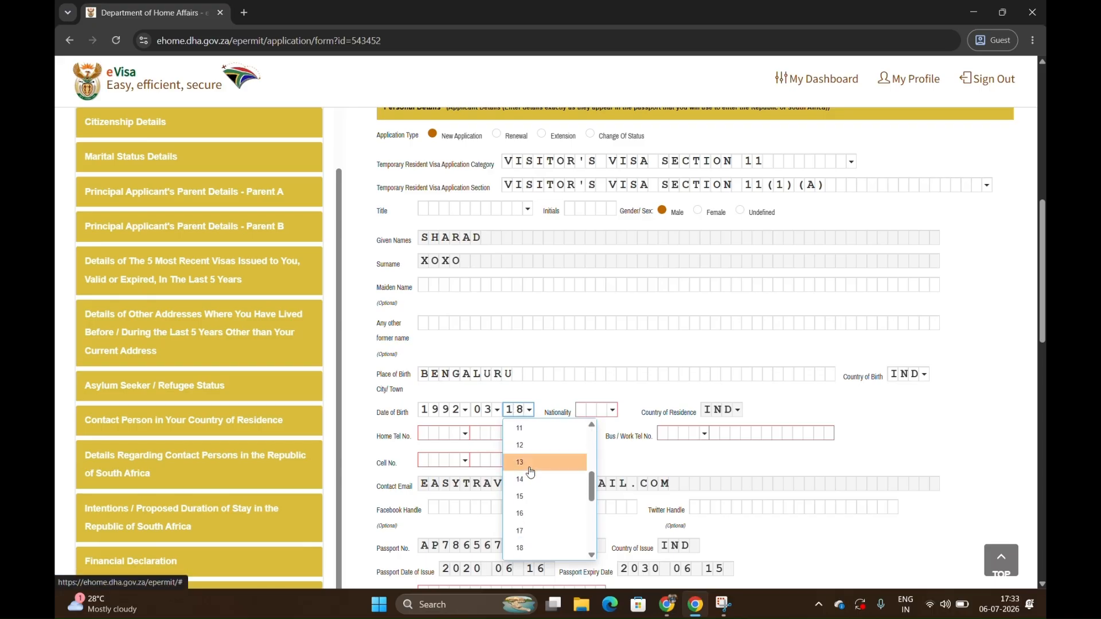
pyautogui.click(525, 548)
# Set the applicant's nationality to India (IND).
pyautogui.click(581, 408)
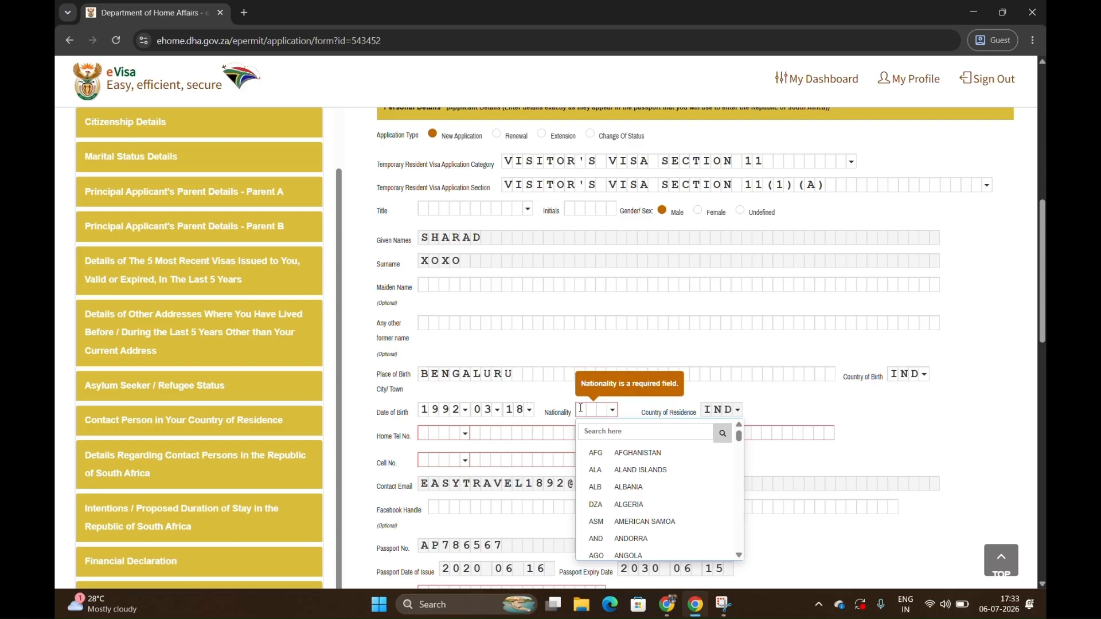
pyautogui.write('ind')
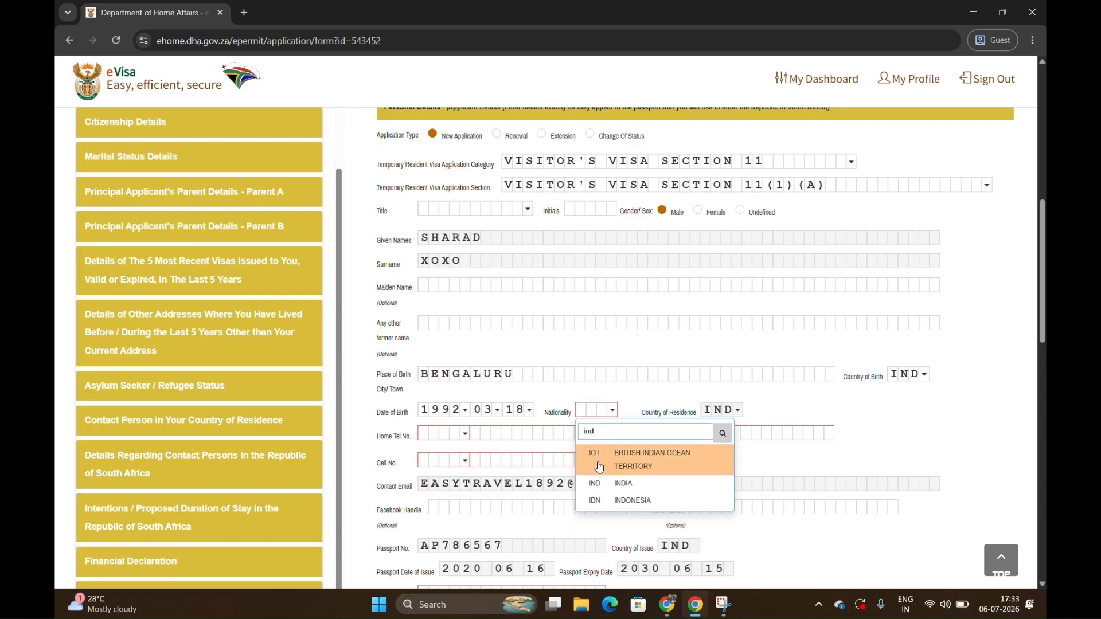
pyautogui.click(617, 483)
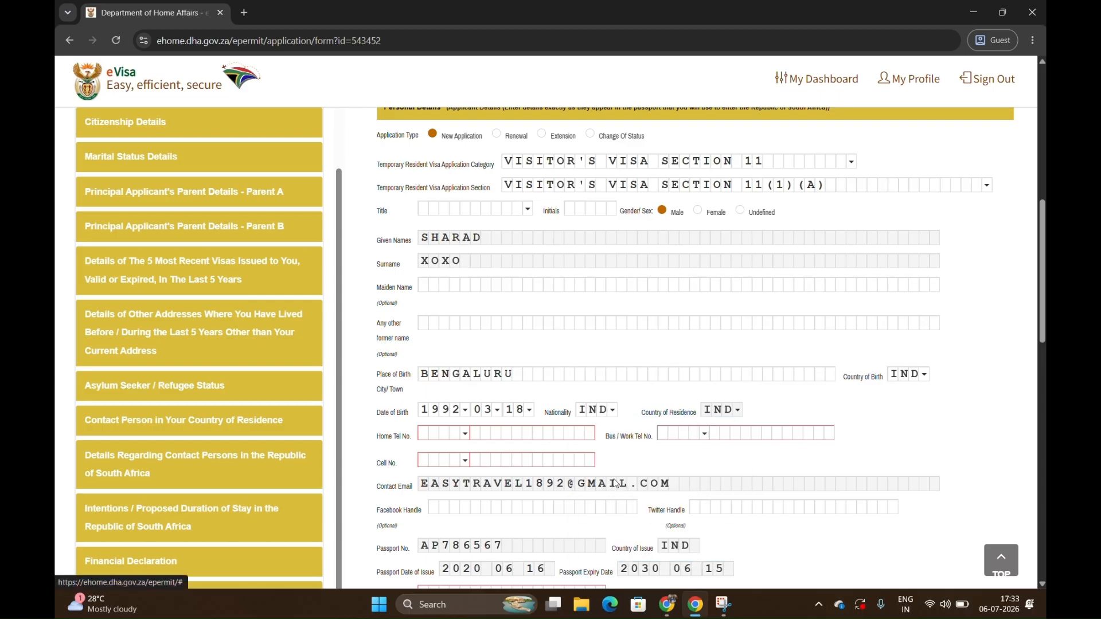
# Give the home telephone India's +91 dialing code and enter the applicant's home phone number.
pyautogui.click(453, 436)
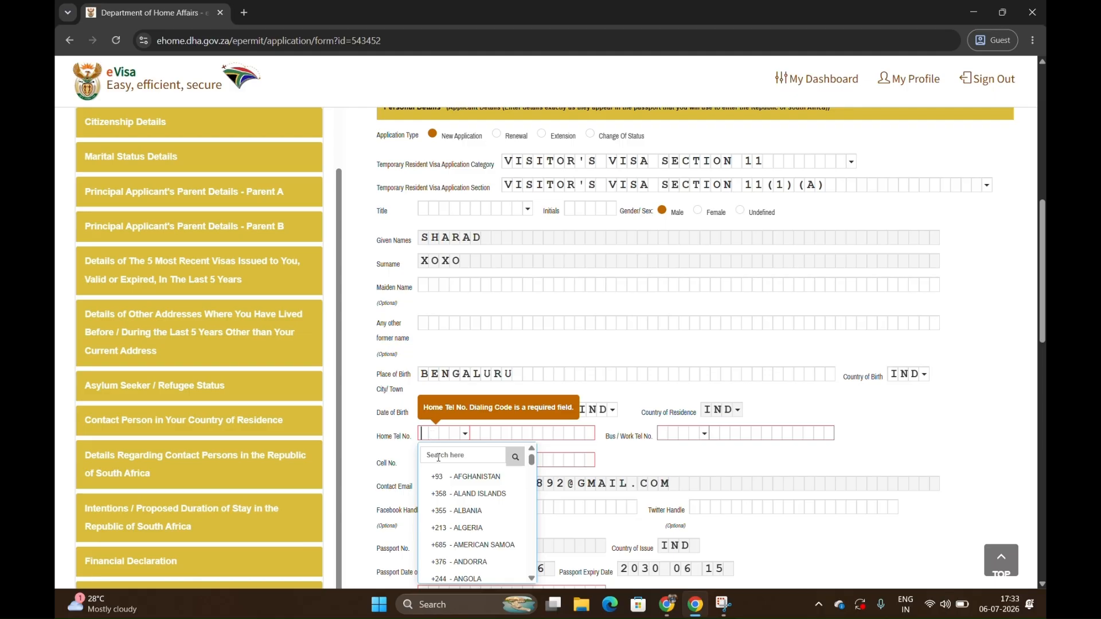
pyautogui.click(439, 456)
pyautogui.write('ind')
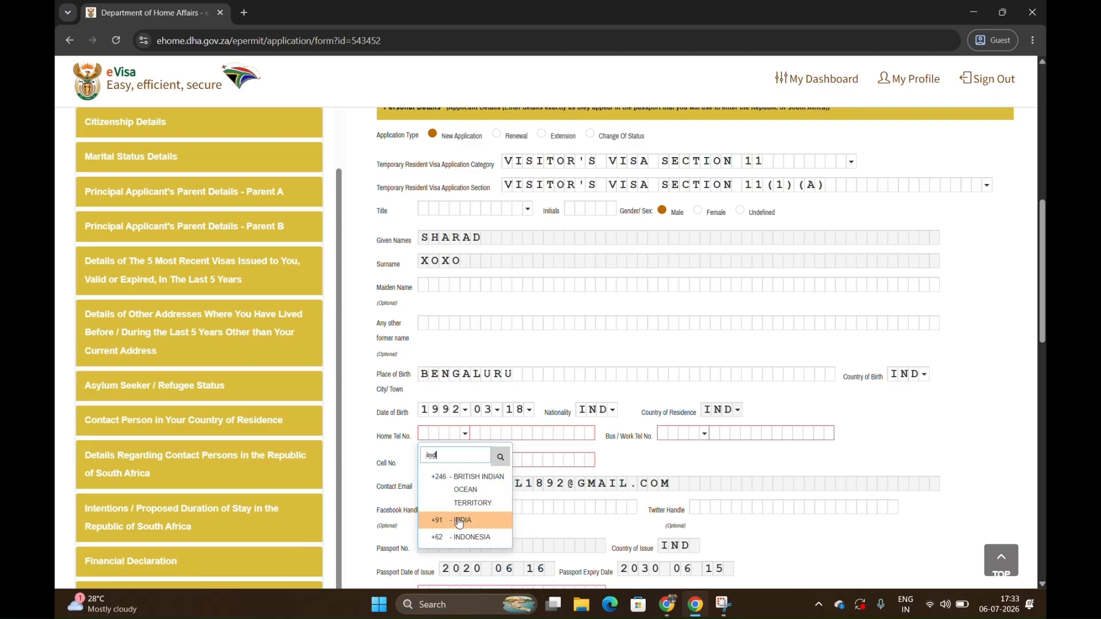
pyautogui.click(459, 521)
pyautogui.click(493, 432)
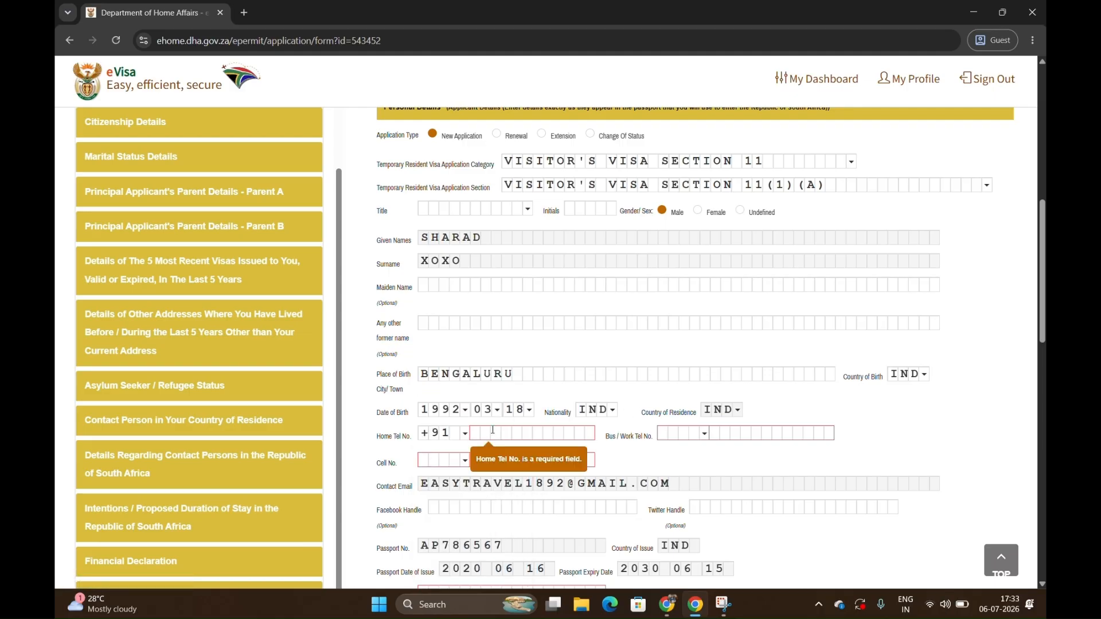
pyautogui.press('Tab')
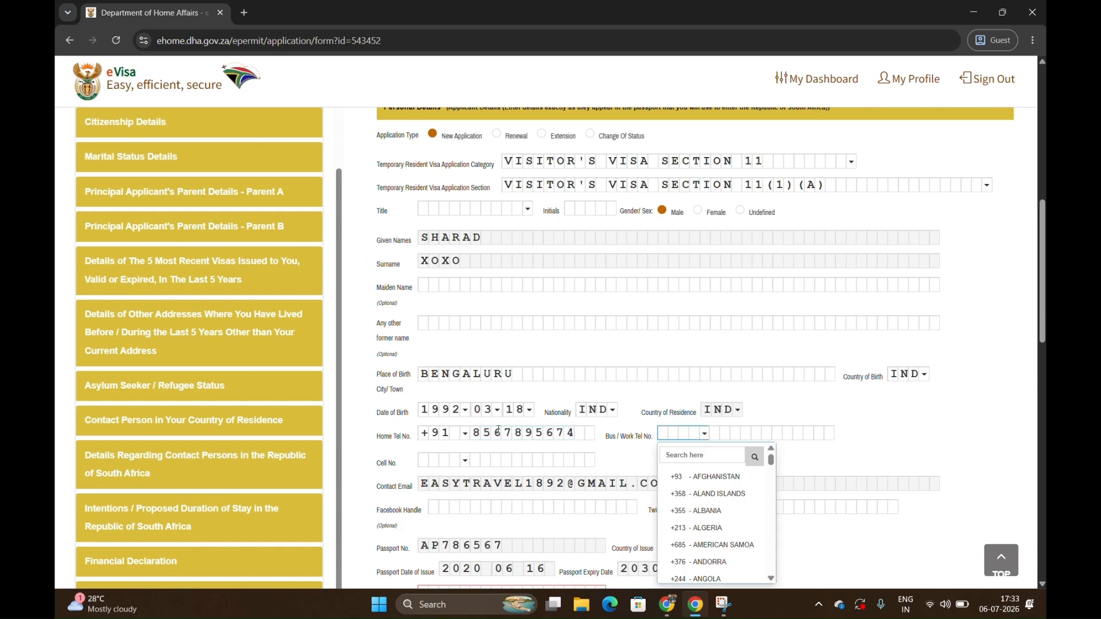
# Set the applicant's passport type to PASSPORT.
pyautogui.scroll(-2, 635, 465)
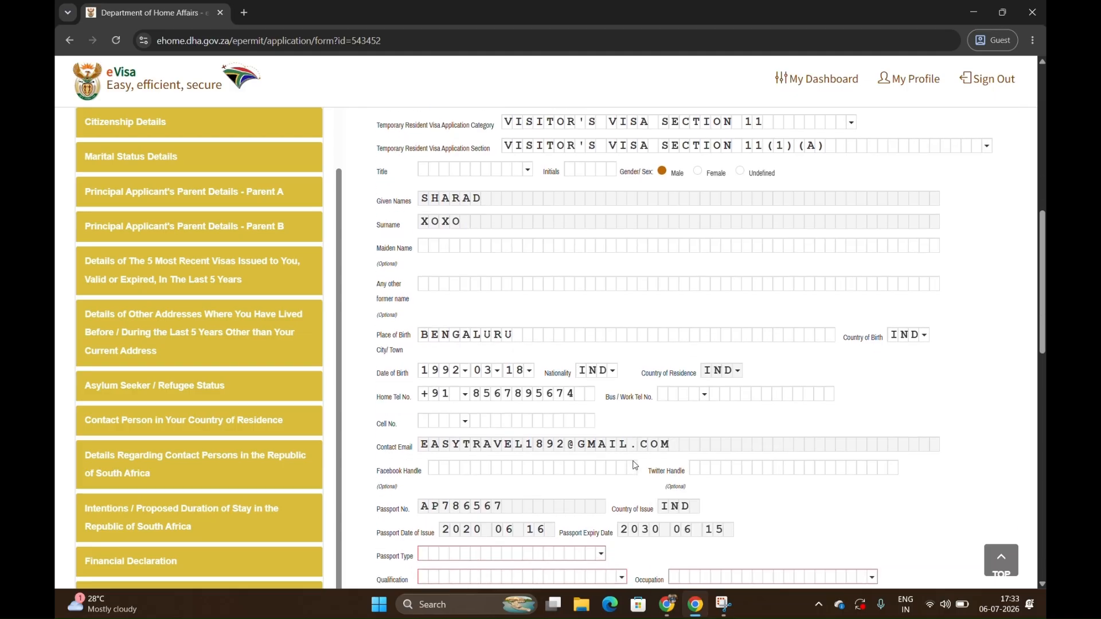
pyautogui.scroll(-2, 635, 465)
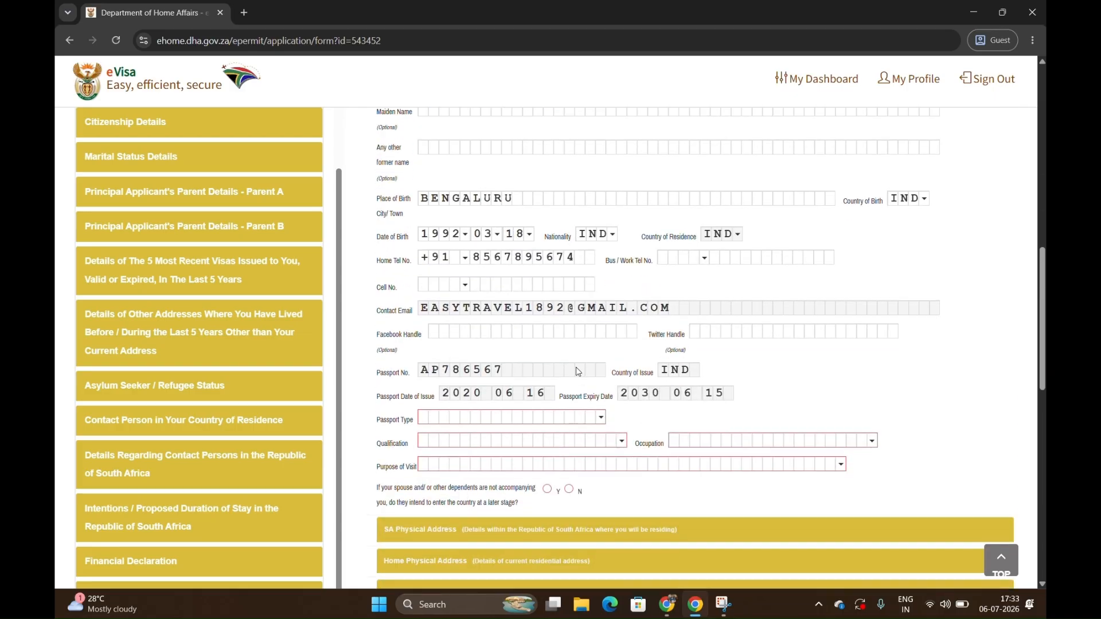
pyautogui.click(534, 414)
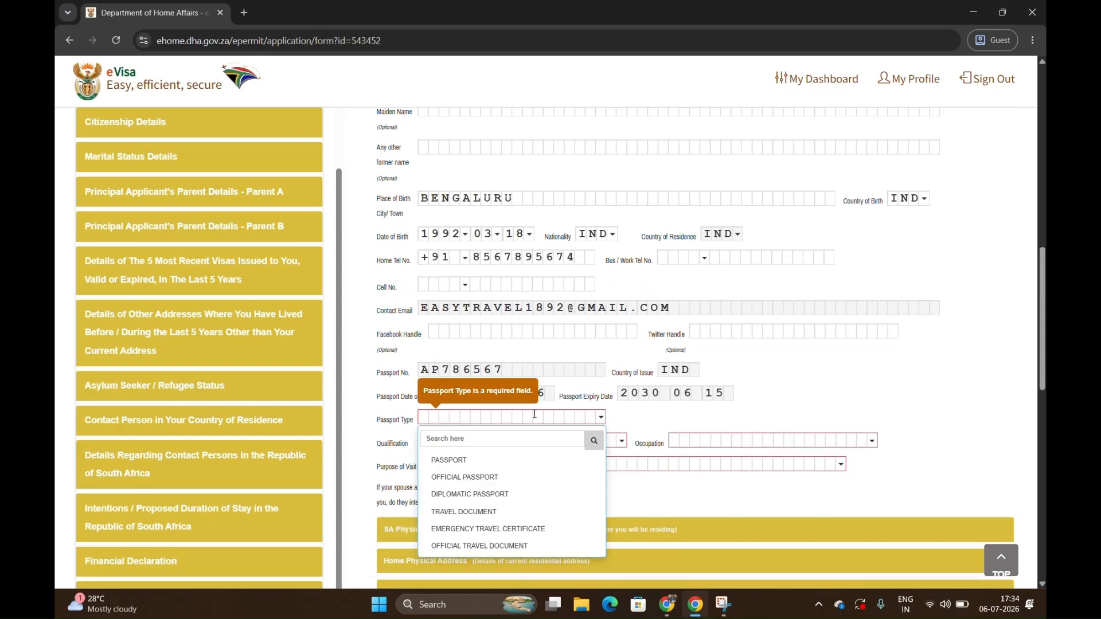
pyautogui.click(468, 460)
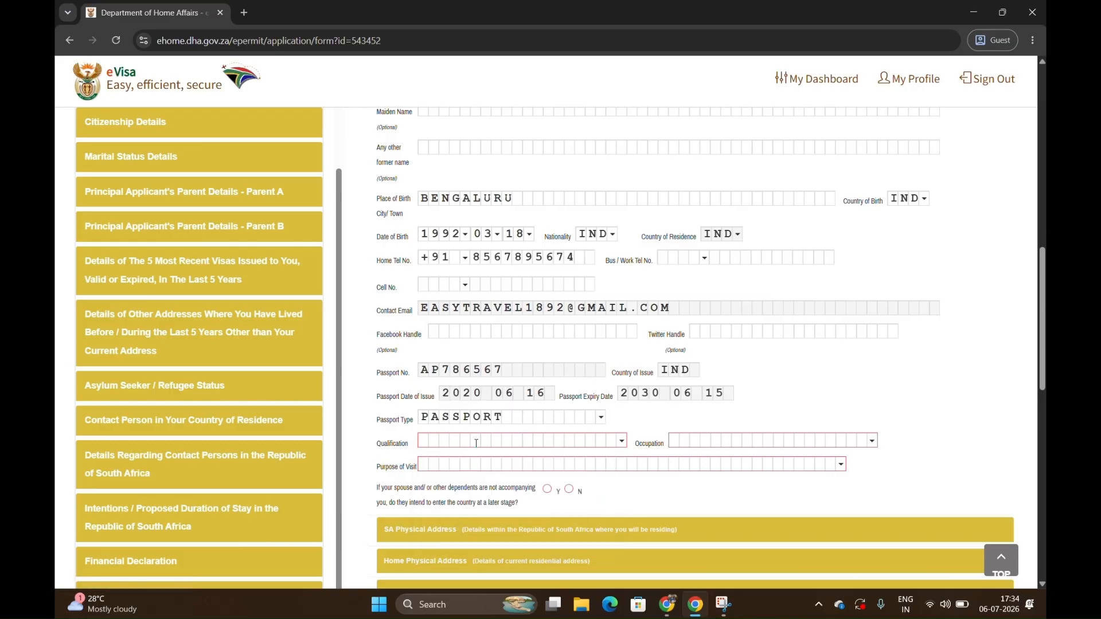
# Set the applicant's qualification to POST GRADUATE and occupation to OTHER.
pyautogui.click(478, 441)
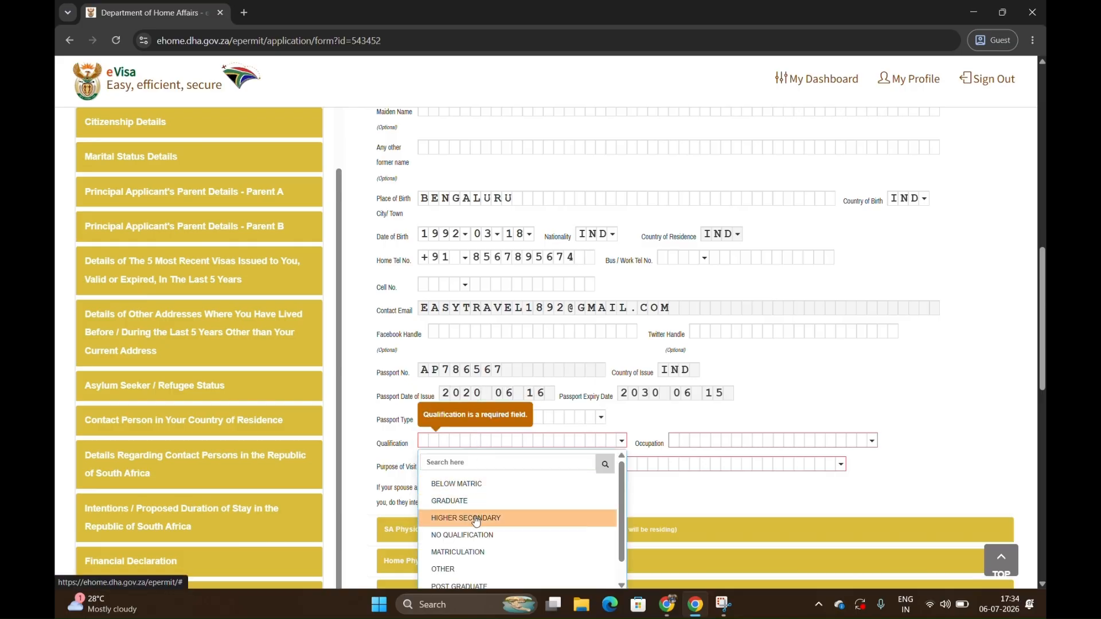
pyautogui.scroll(-1, 480, 563)
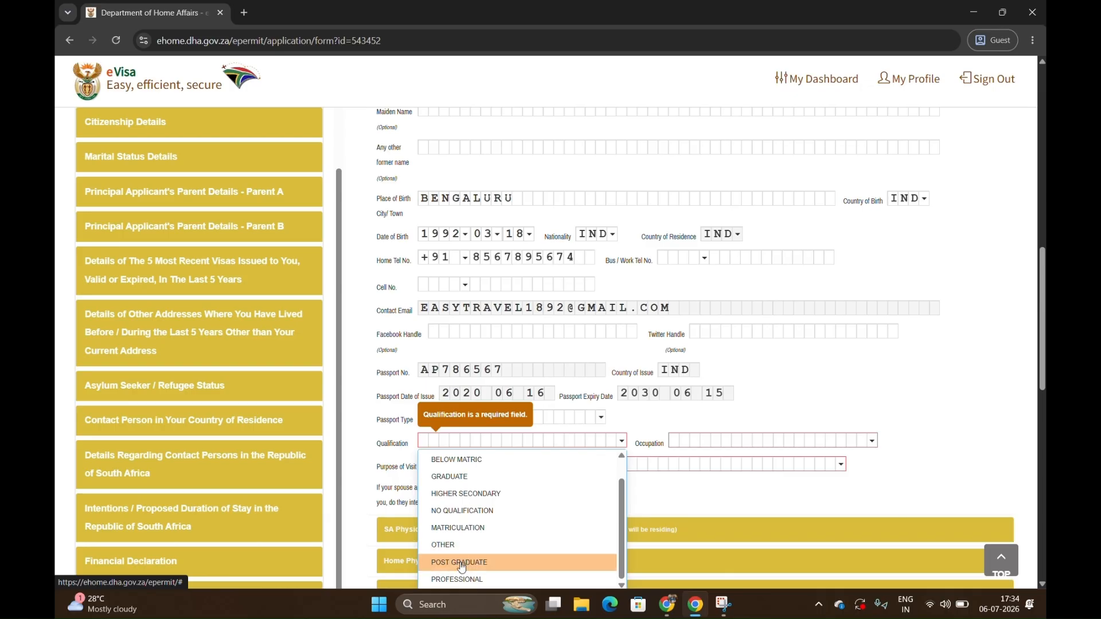
pyautogui.click(462, 561)
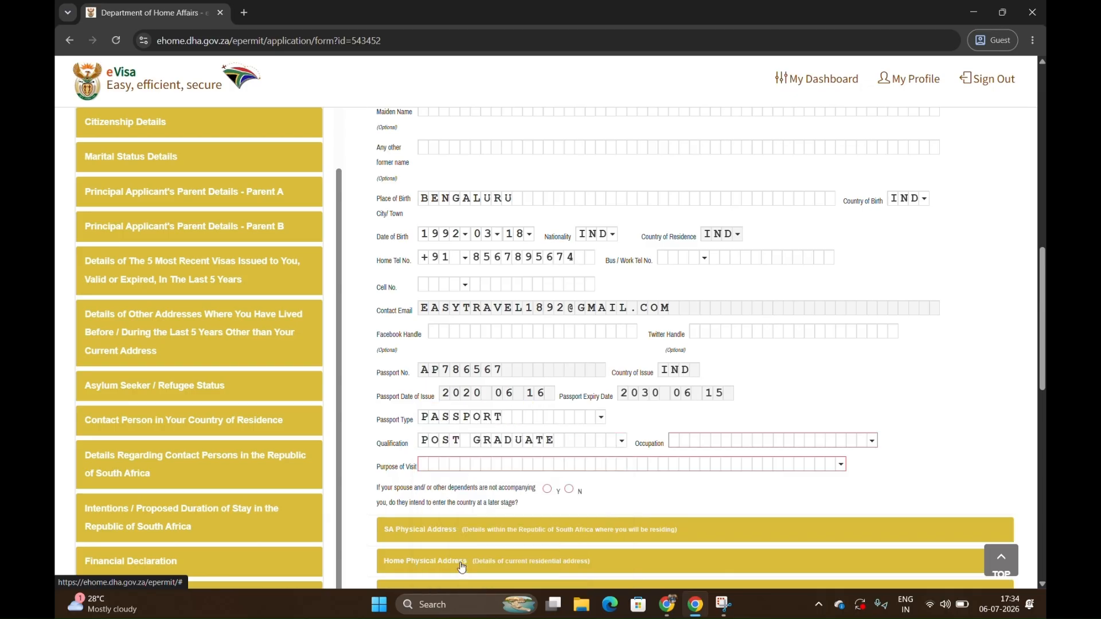
pyautogui.click(770, 434)
pyautogui.scroll(-2, 765, 536)
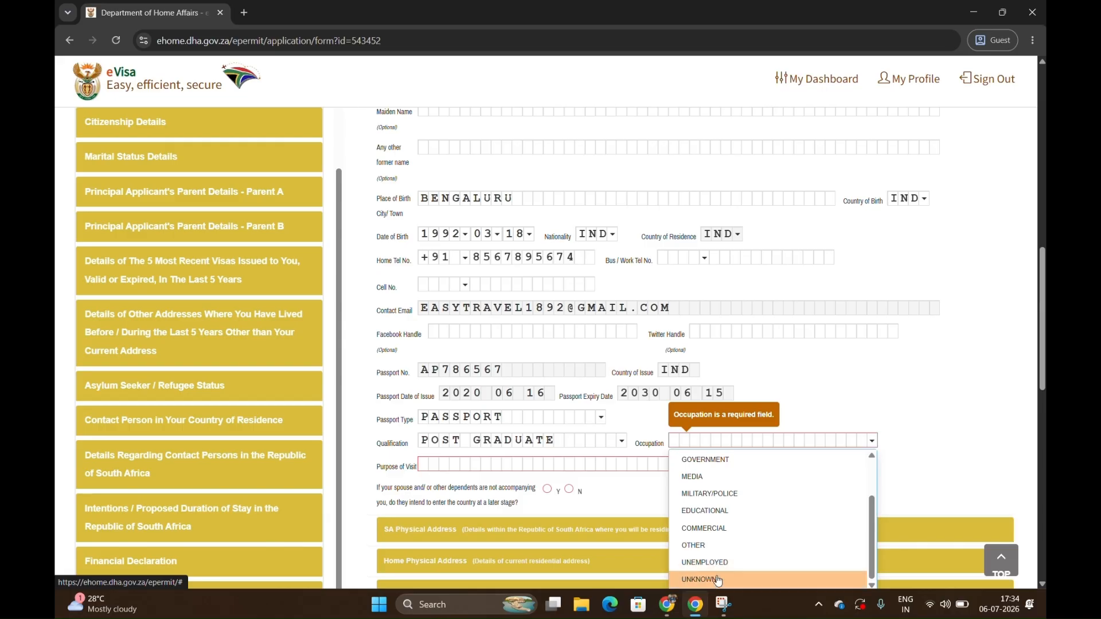
pyautogui.click(717, 551)
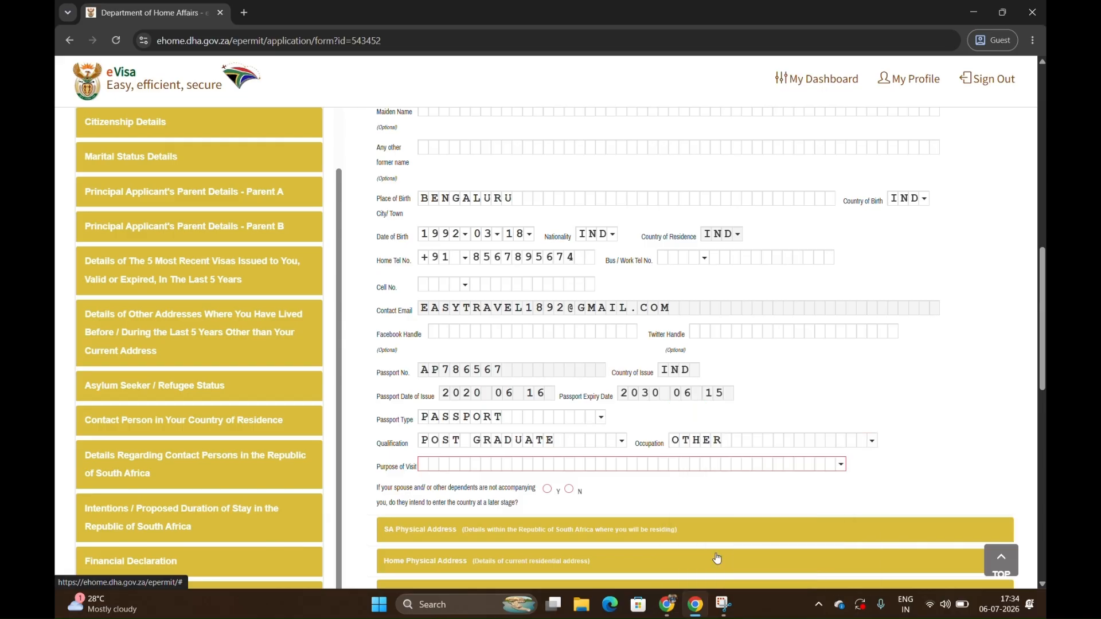
# Set the purpose of visit to TOURISM and answer No to non-accompanying dependents entering at a later stage.
pyautogui.click(442, 466)
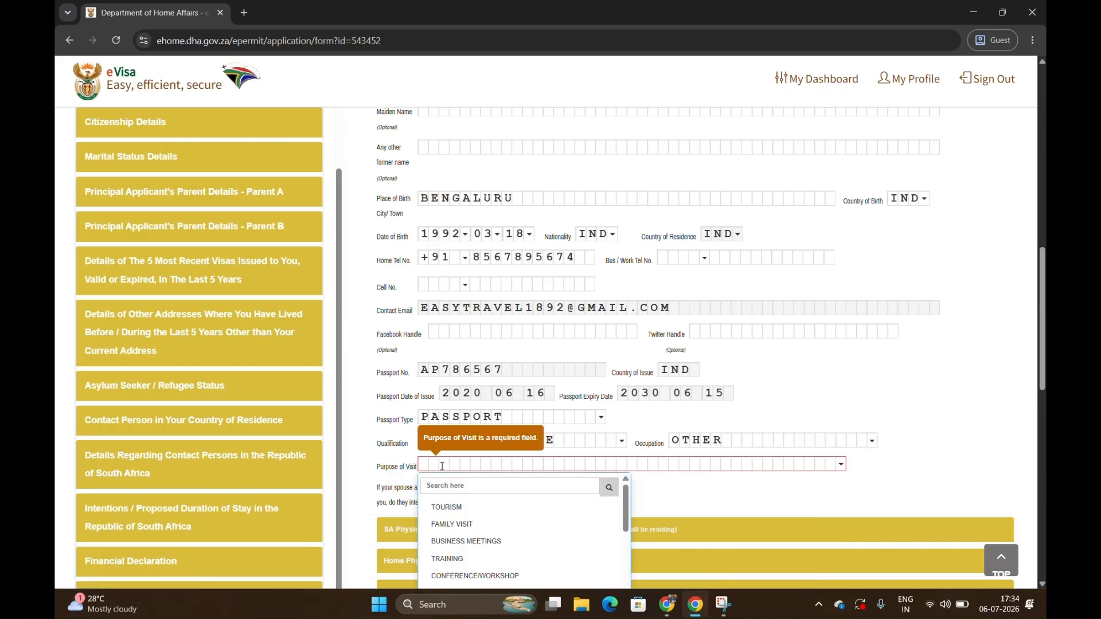
pyautogui.click(445, 507)
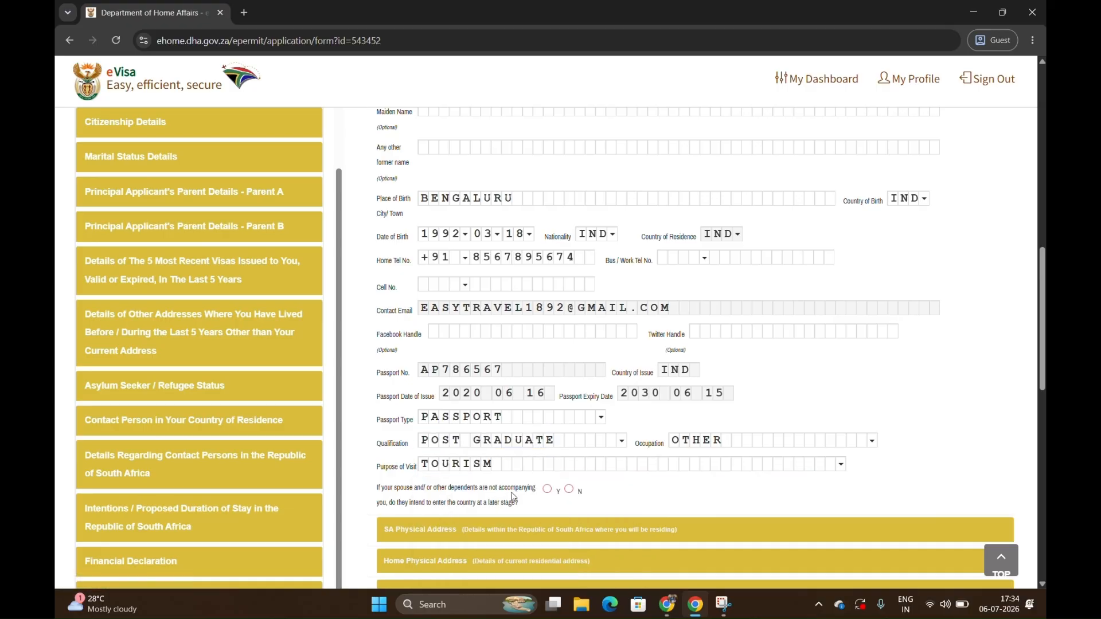
pyautogui.click(571, 490)
# Expand the SA Physical Address section and check how Personal Details is marked in the section list.
pyautogui.scroll(-2, 575, 488)
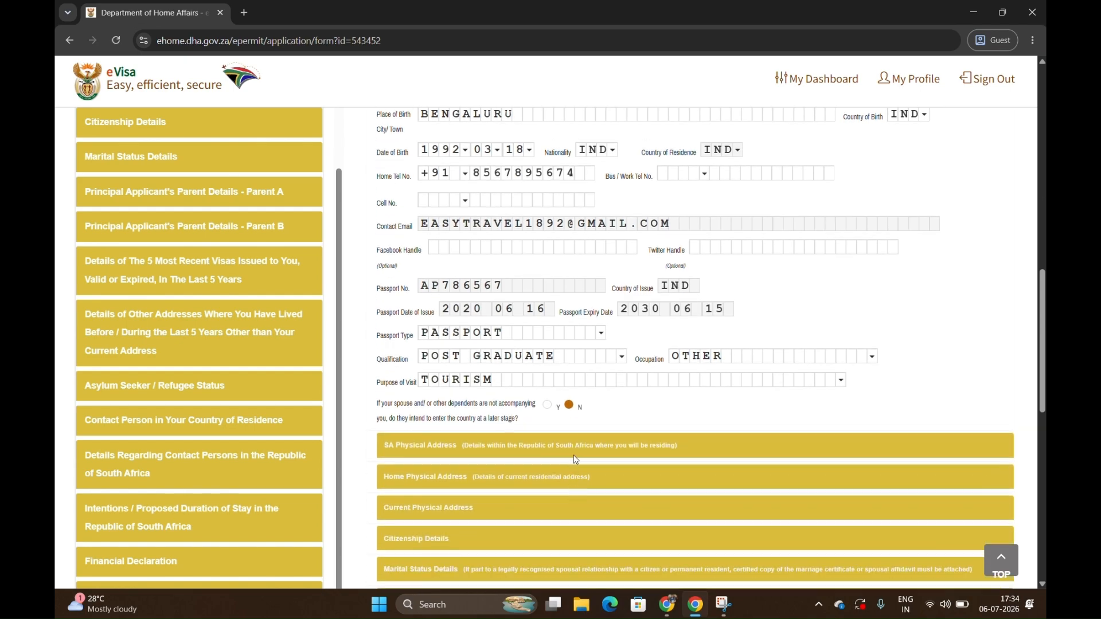
pyautogui.scroll(-7, 534, 450)
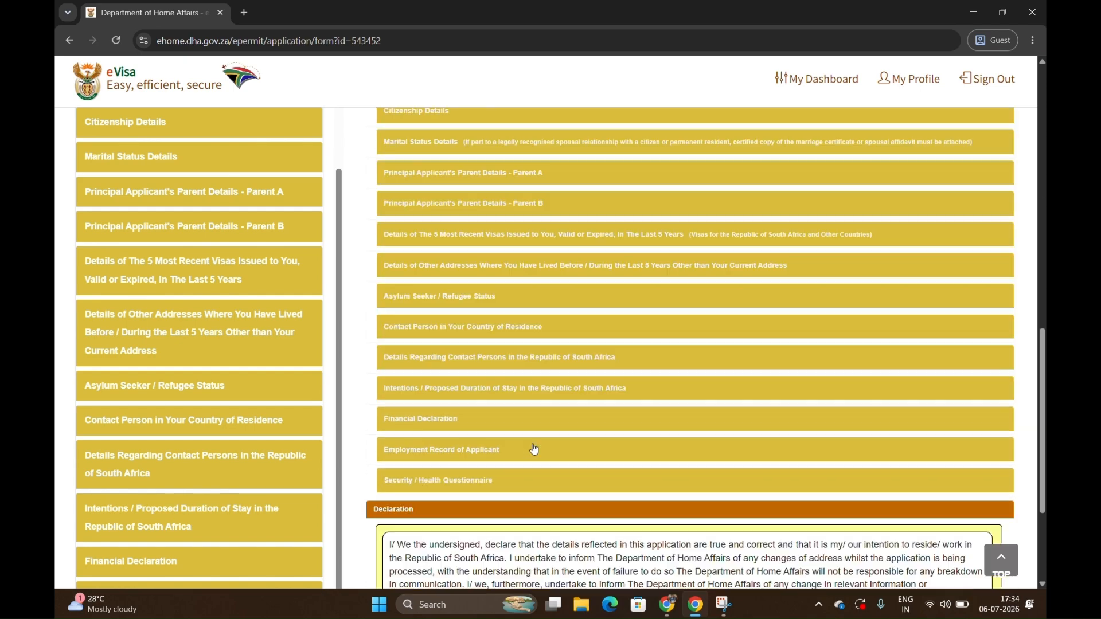
pyautogui.scroll(12, 534, 449)
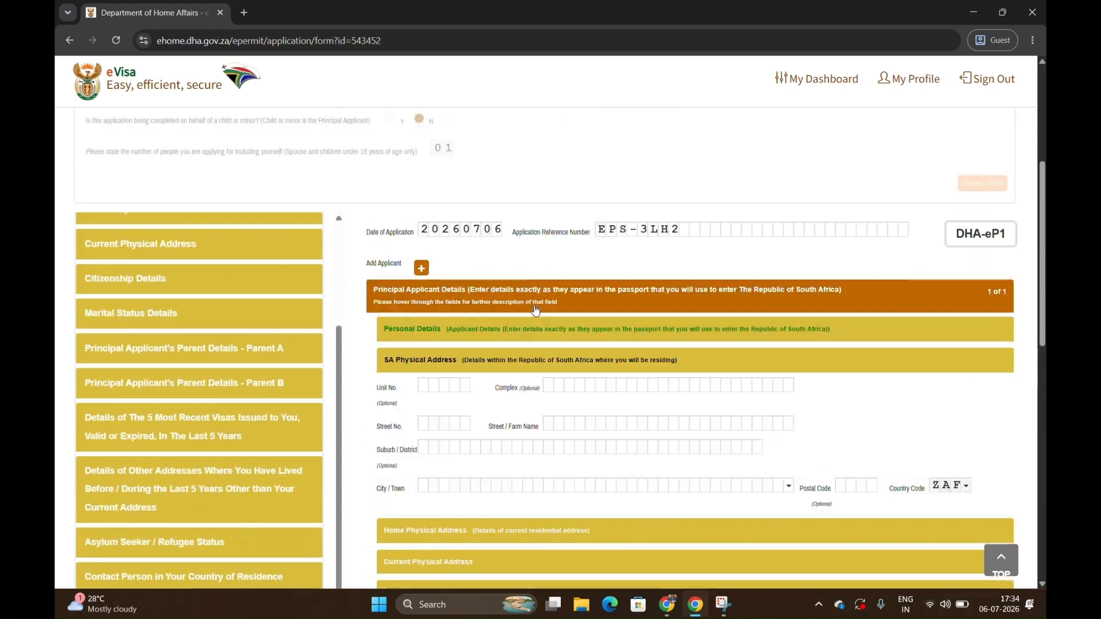
pyautogui.scroll(-4, 450, 349)
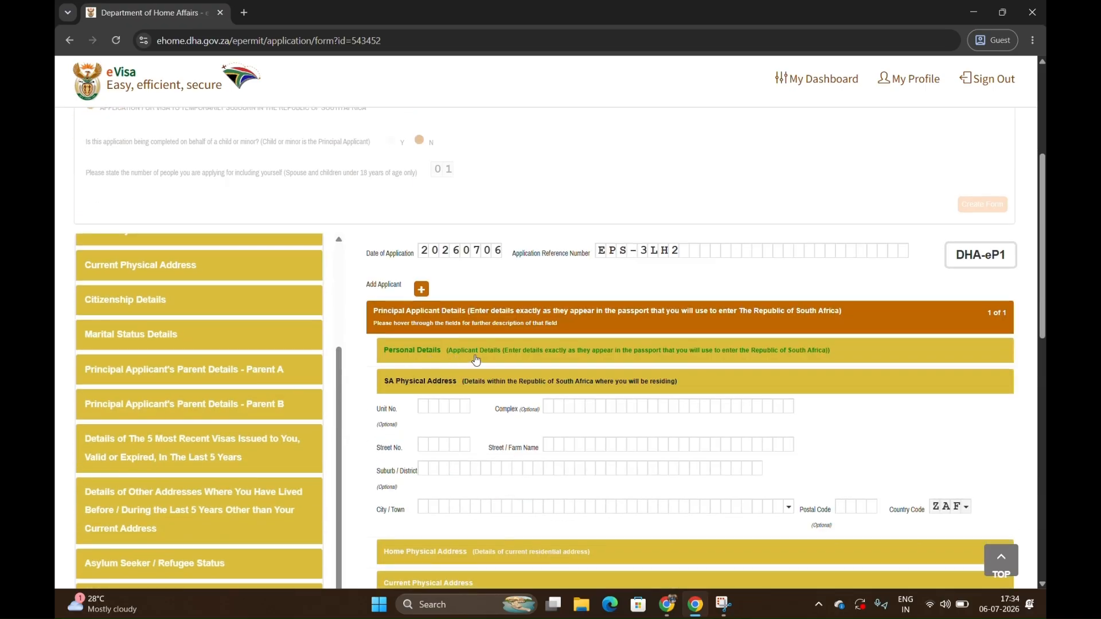
pyautogui.click(220, 408)
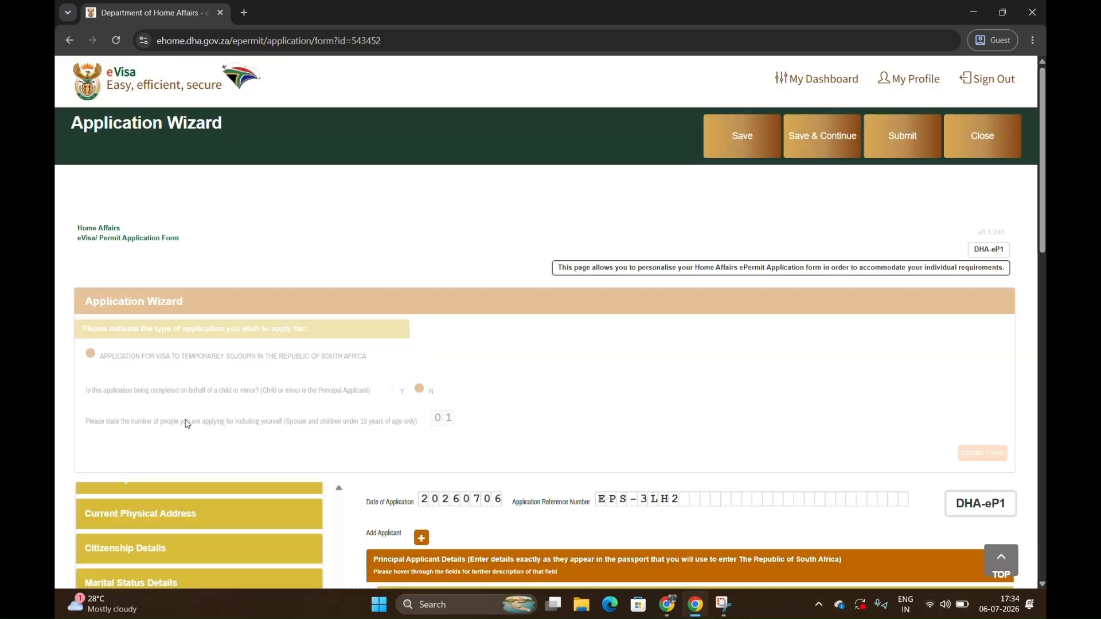
pyautogui.scroll(5, 185, 523)
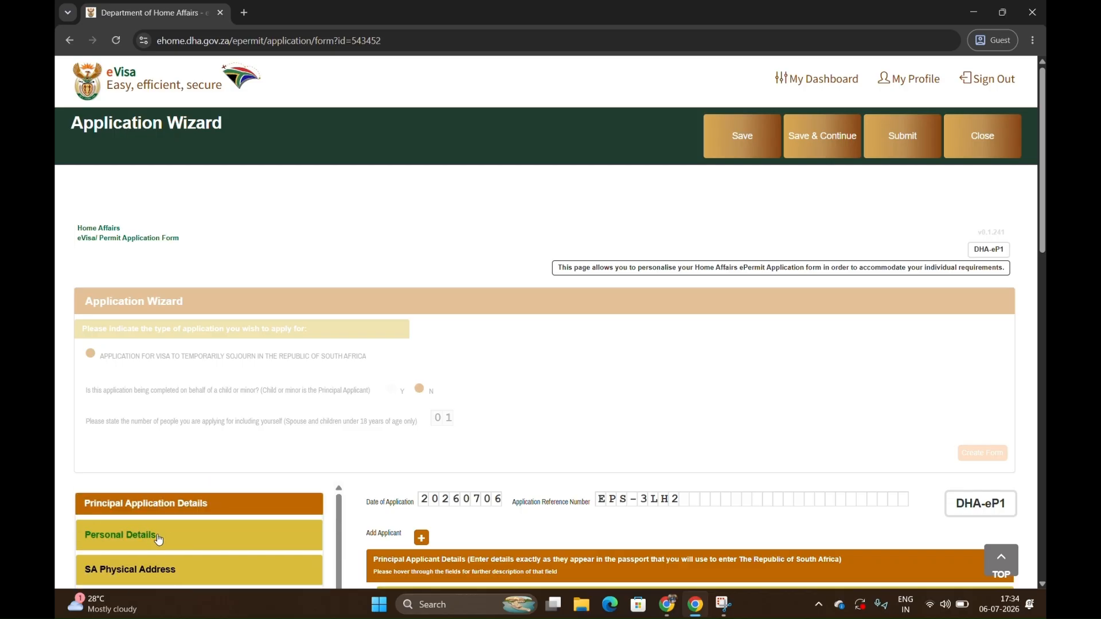
pyautogui.scroll(-3, 342, 508)
pyautogui.scroll(-7, 508, 455)
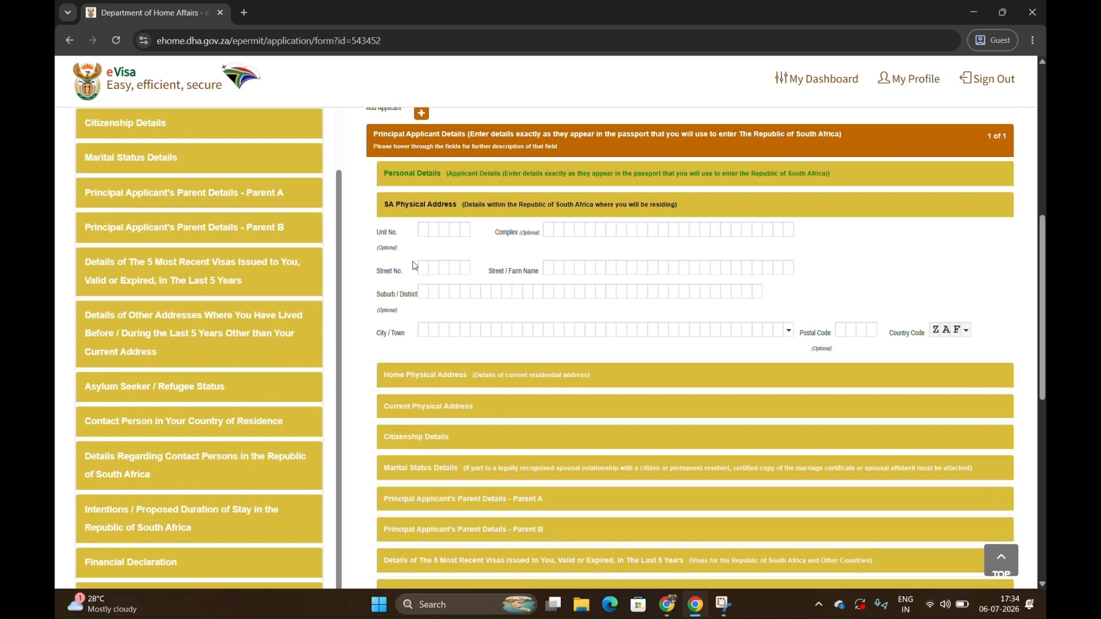
# Enter the street number, street name and suburb of the address in South Africa.
pyautogui.click(423, 268)
pyautogui.write('123')
pyautogui.press('Tab')
pyautogui.write('LOREM')
pyautogui.press('Tab')
pyautogui.write('IPSUM')
pyautogui.press('Tab')
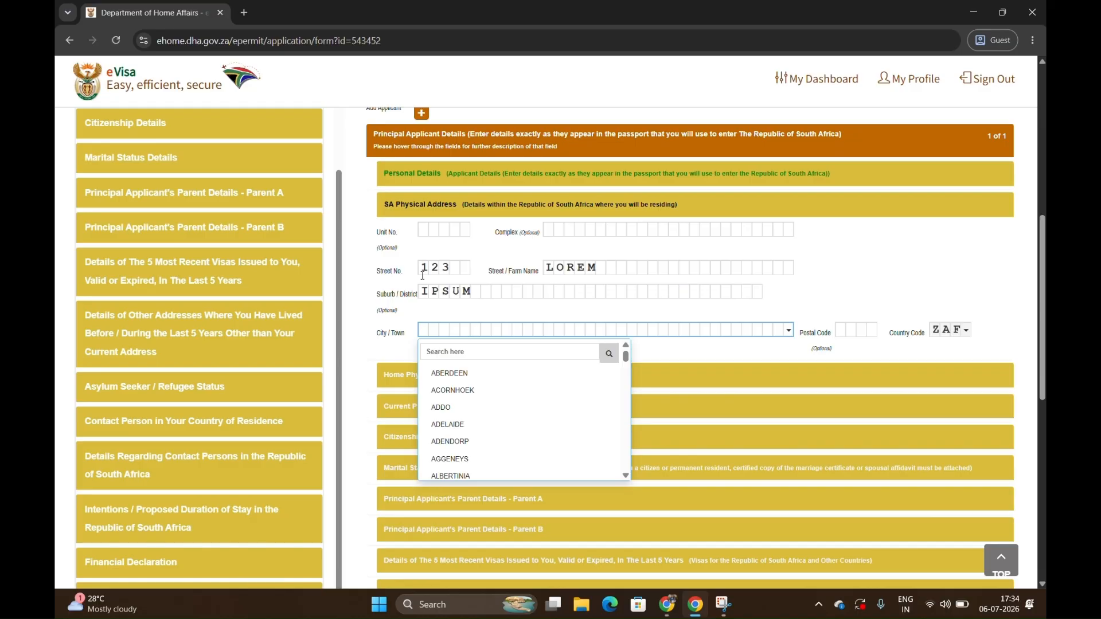
# Set the South African address's city to JOHANNESBURG and enter its postal code.
pyautogui.click(439, 350)
pyautogui.write('joh')
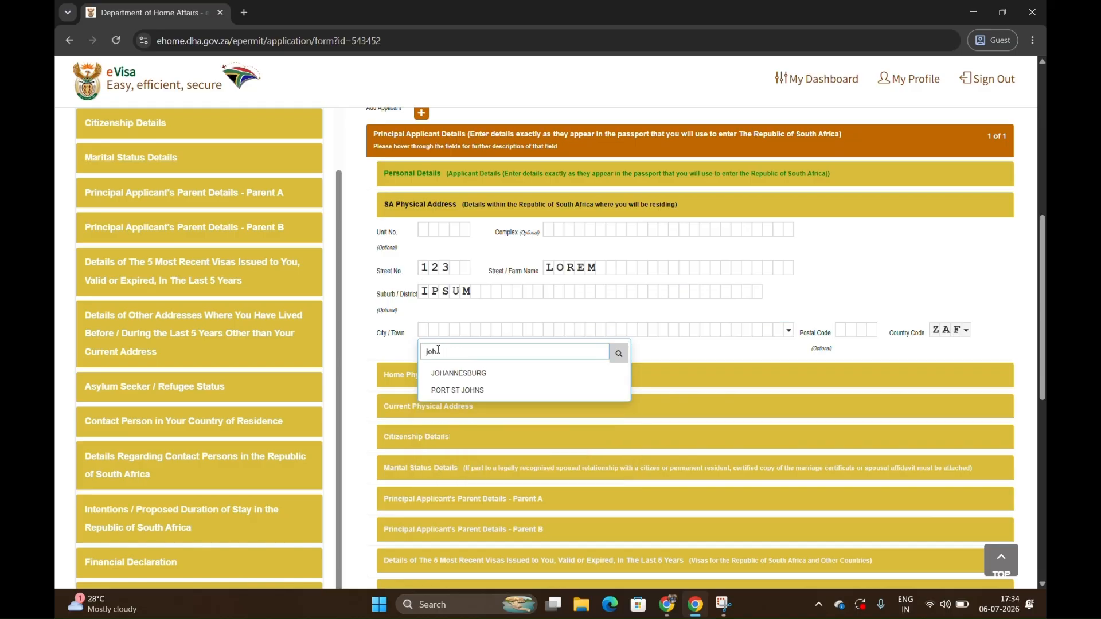
pyautogui.click(453, 373)
pyautogui.click(844, 330)
pyautogui.write('2148')
pyautogui.click(923, 305)
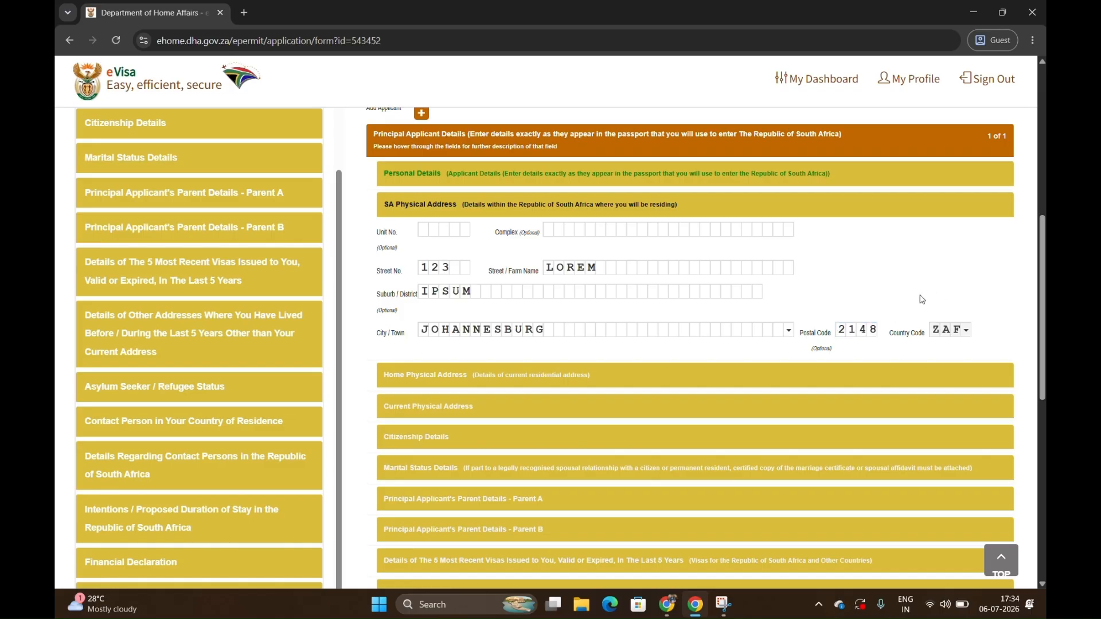
# Open the Home Physical Address section, enter the applicant's full residential address, and select the text for copying.
pyautogui.click(562, 383)
pyautogui.click(562, 383)
pyautogui.scroll(4, 602, 184)
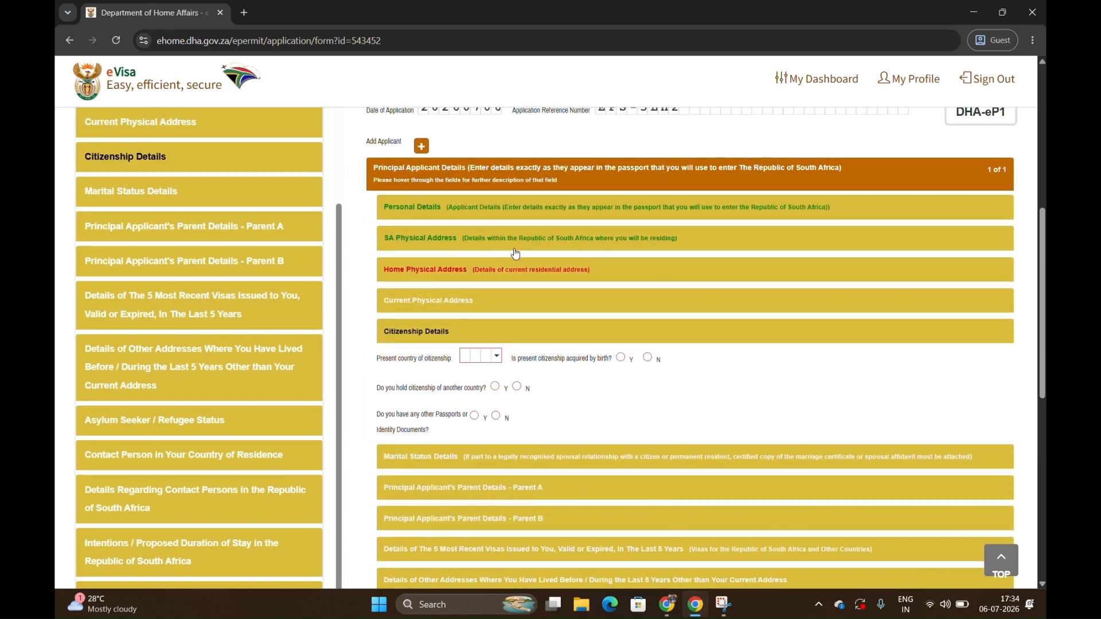
pyautogui.click(505, 268)
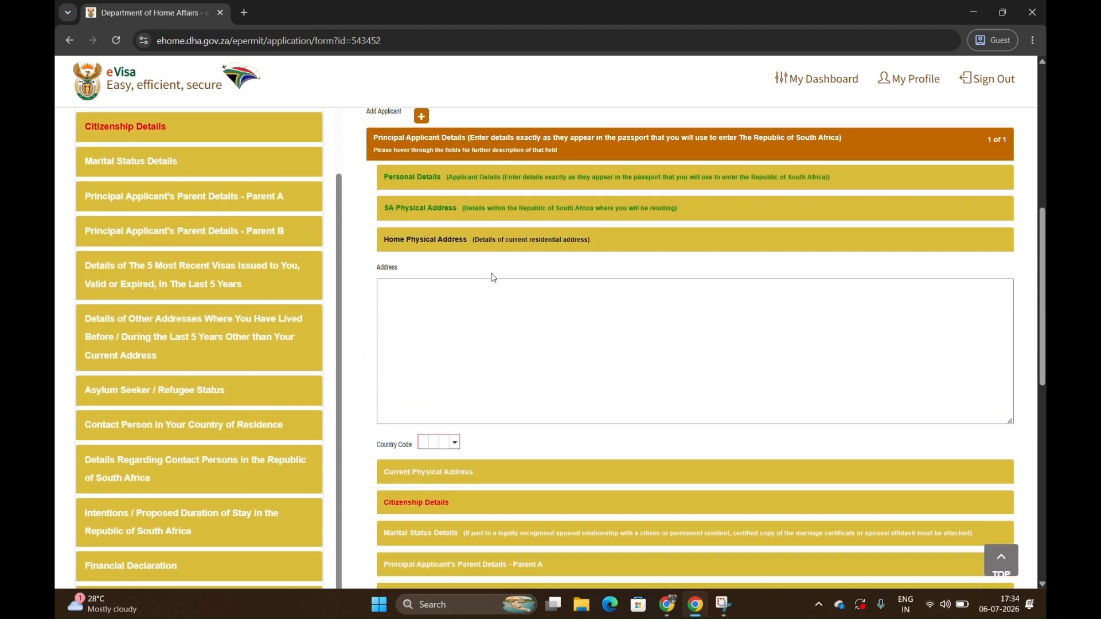
pyautogui.write('STREET 123, LOREM IPSUM')
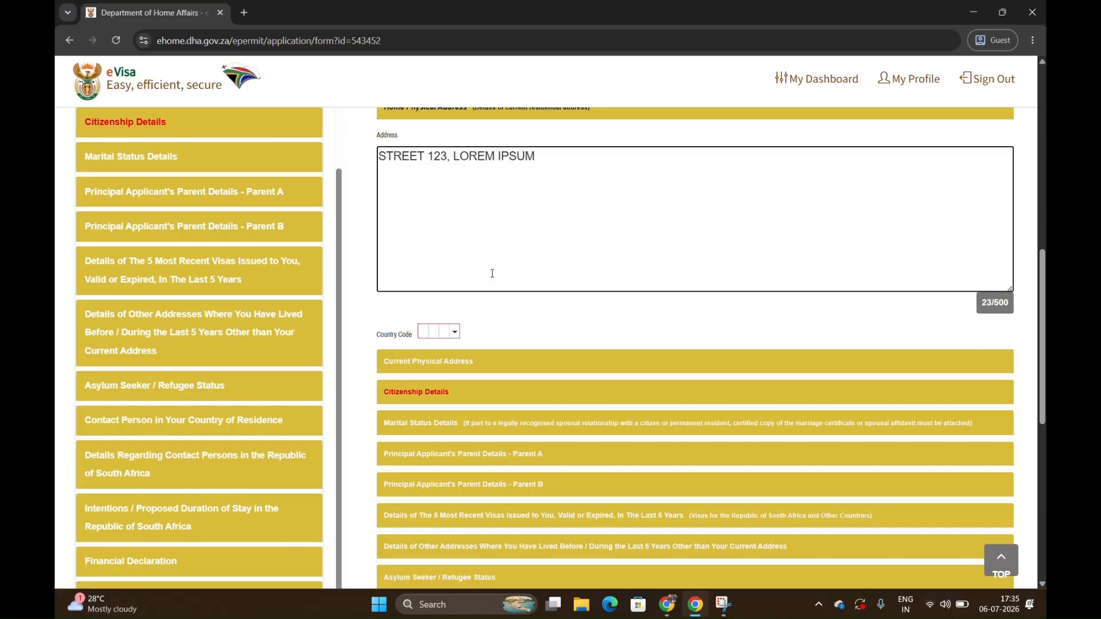
pyautogui.write(', 453178')
pyautogui.hotkey('ctrl', 'a')
# Set the home physical address's country code to India (IND).
pyautogui.click(428, 331)
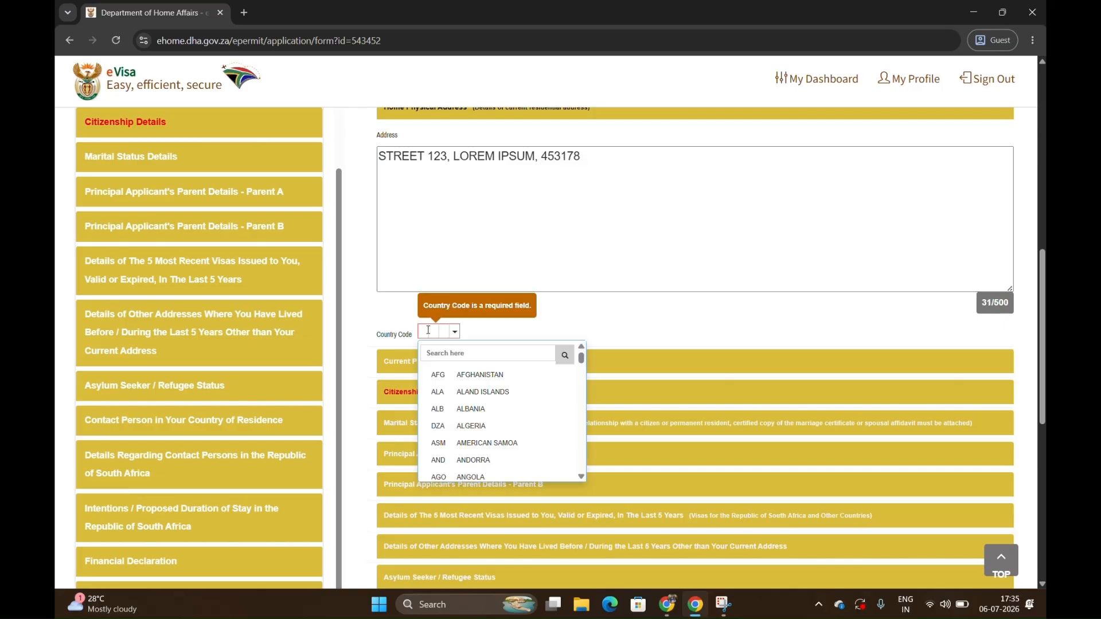
pyautogui.click(443, 357)
pyautogui.write('ind')
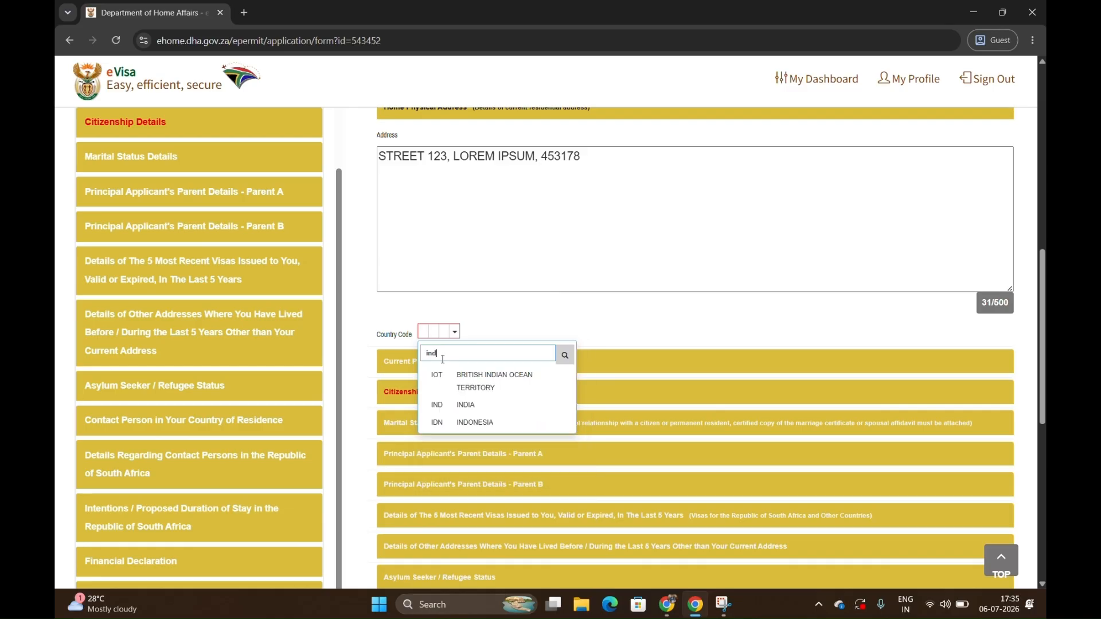
pyautogui.click(449, 405)
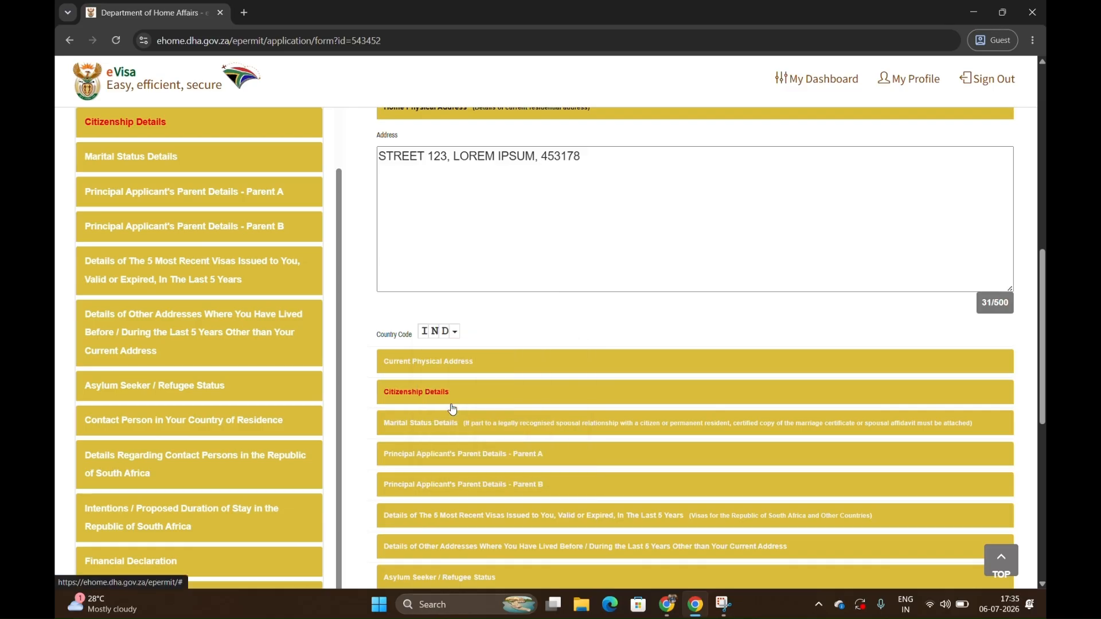
# Open the Current Physical Address section, paste the copied residential address, and set its country code to India (IND).
pyautogui.click(476, 359)
pyautogui.click(474, 211)
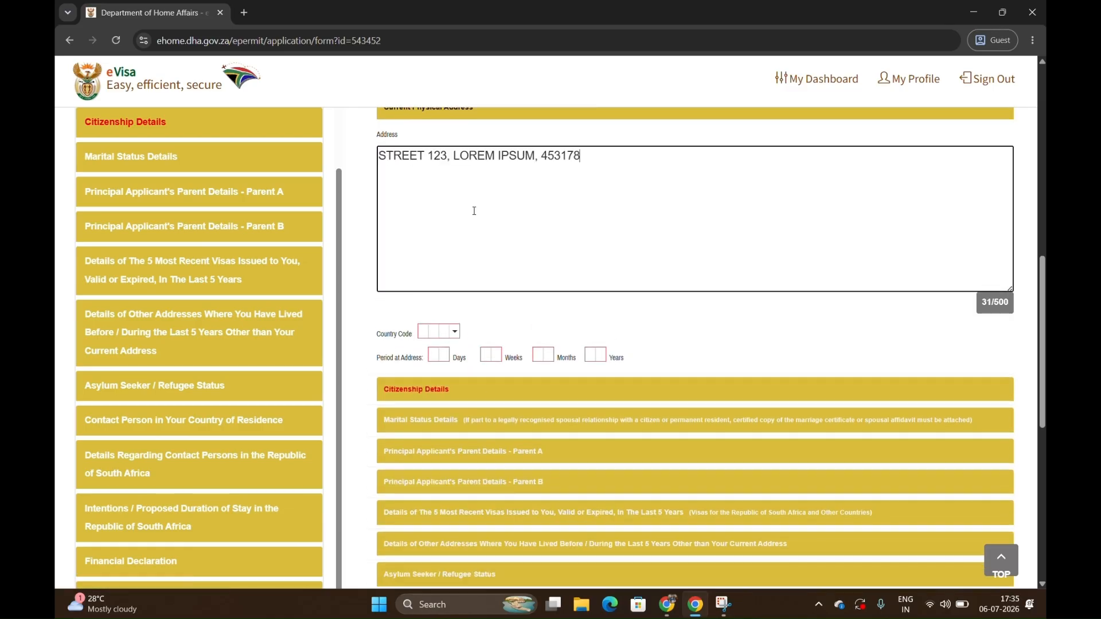
pyautogui.click(436, 331)
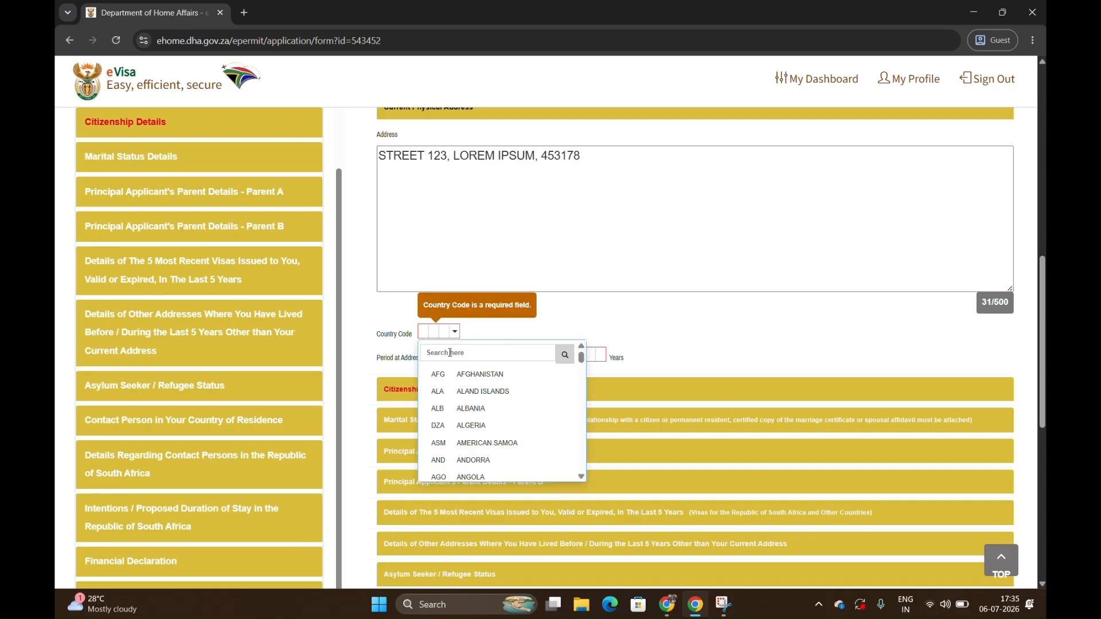
pyautogui.write('ind')
pyautogui.click(458, 405)
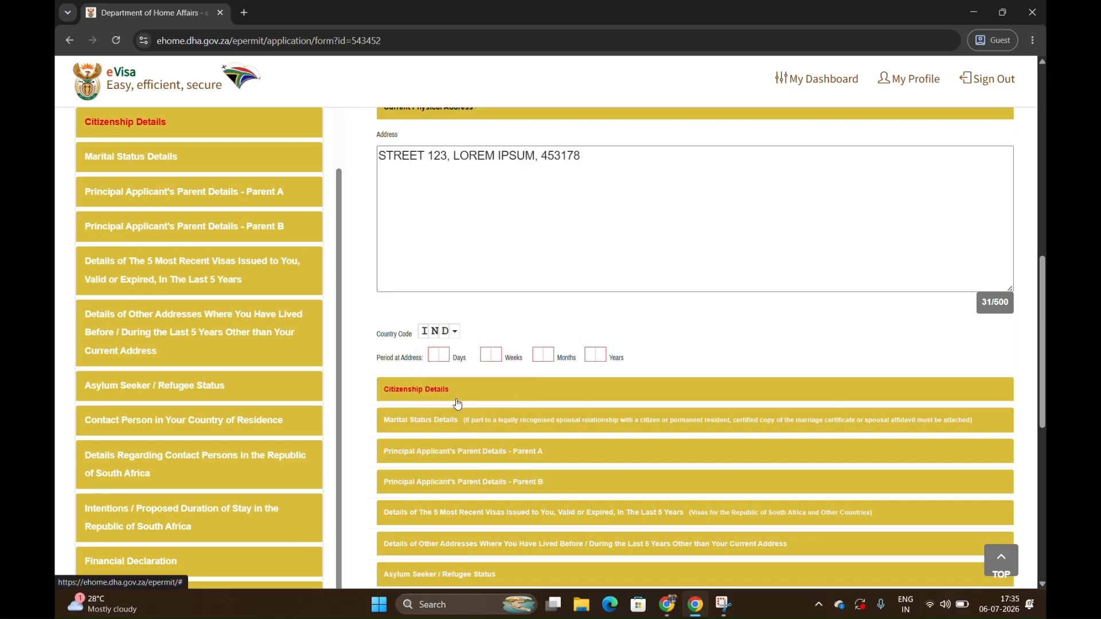
# Enter the period at the current address as 05 days, 02 weeks, 11 months and 05 years.
pyautogui.click(445, 350)
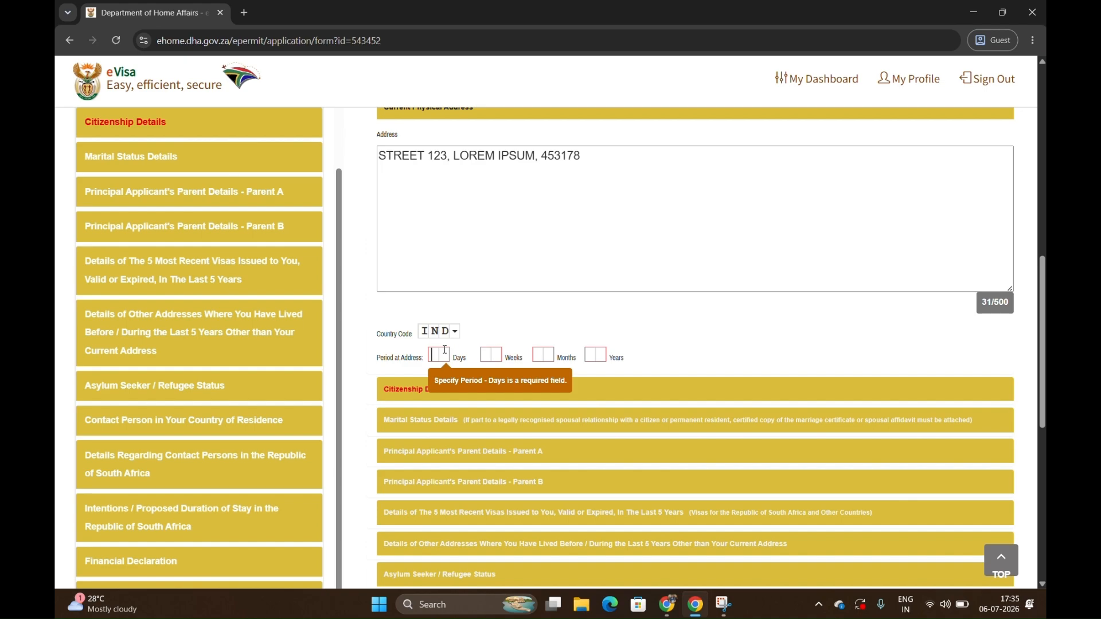
pyautogui.write('05')
pyautogui.press('Tab')
pyautogui.write('02')
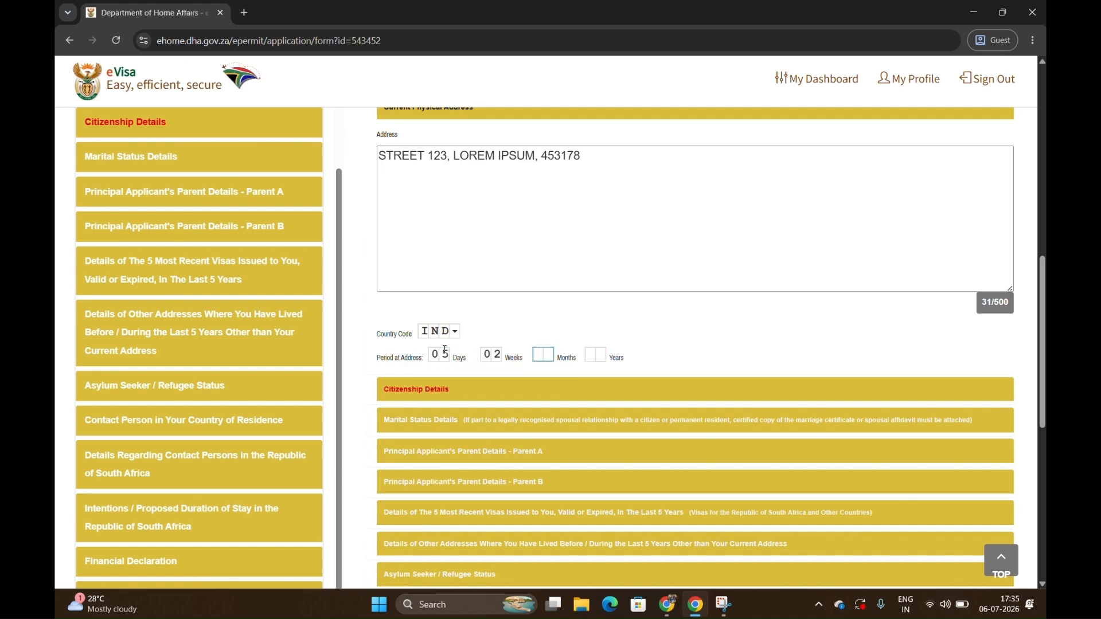
pyautogui.write('11')
pyautogui.write('05')
# Open the Citizenship Details section and set the present country of citizenship to India (IND).
pyautogui.click(410, 382)
pyautogui.scroll(2, 450, 402)
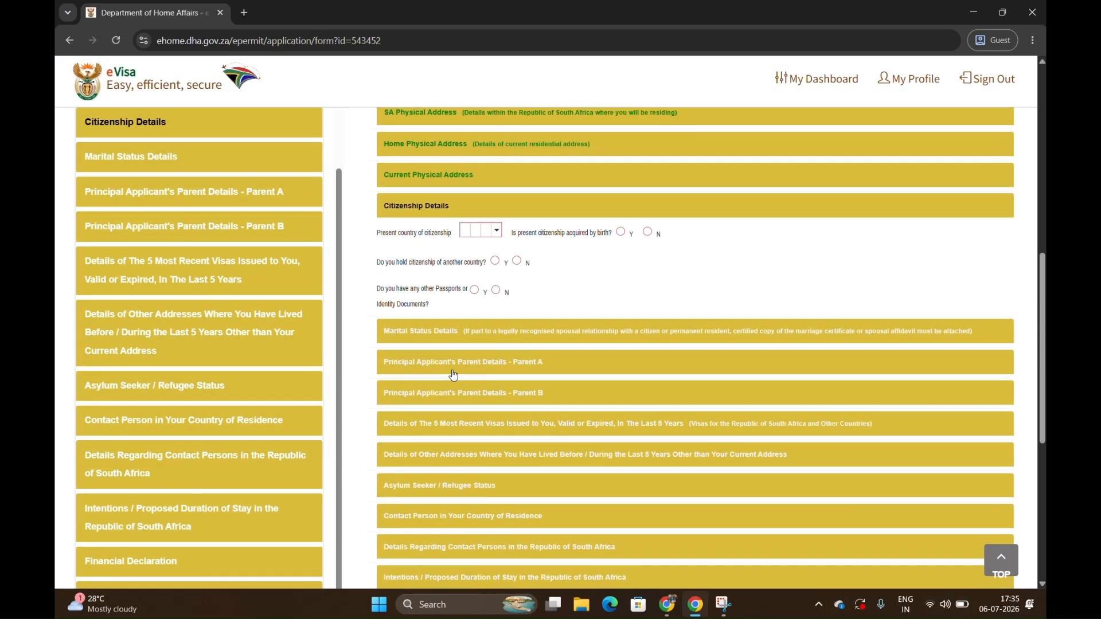
pyautogui.click(479, 232)
pyautogui.click(487, 253)
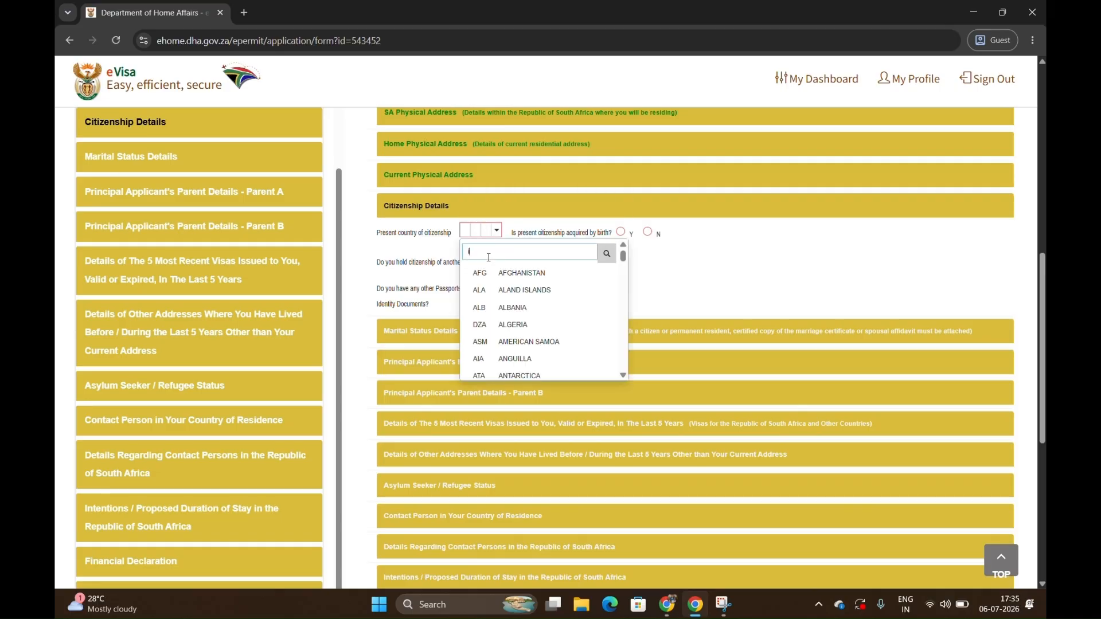
pyautogui.write('ind')
pyautogui.click(507, 303)
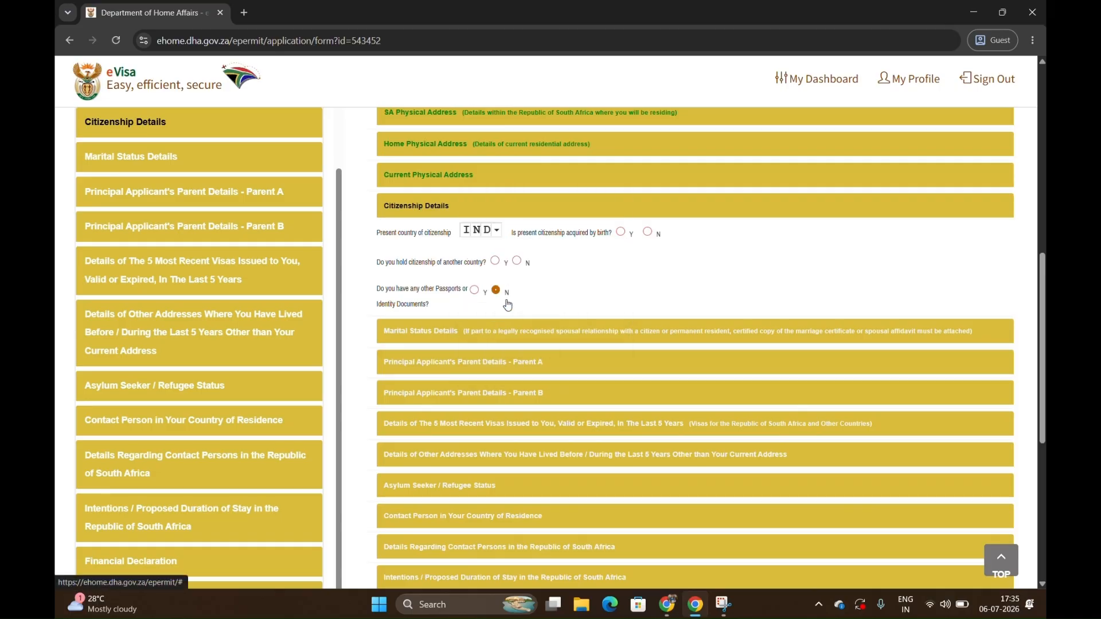
# Answer Yes to citizenship acquired by birth, and No to holding another citizenship or other passports or identity documents.
pyautogui.click(629, 235)
pyautogui.click(518, 261)
pyautogui.click(496, 289)
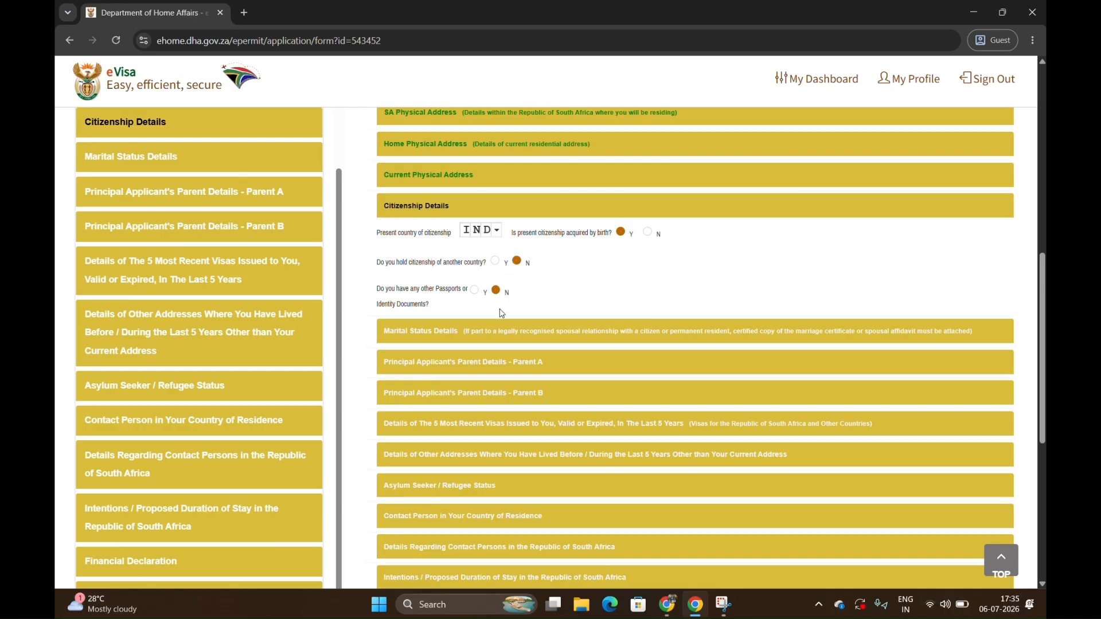
# Complete the Marital Status Details section and set Parent A's status to Alive.
pyautogui.click(424, 135)
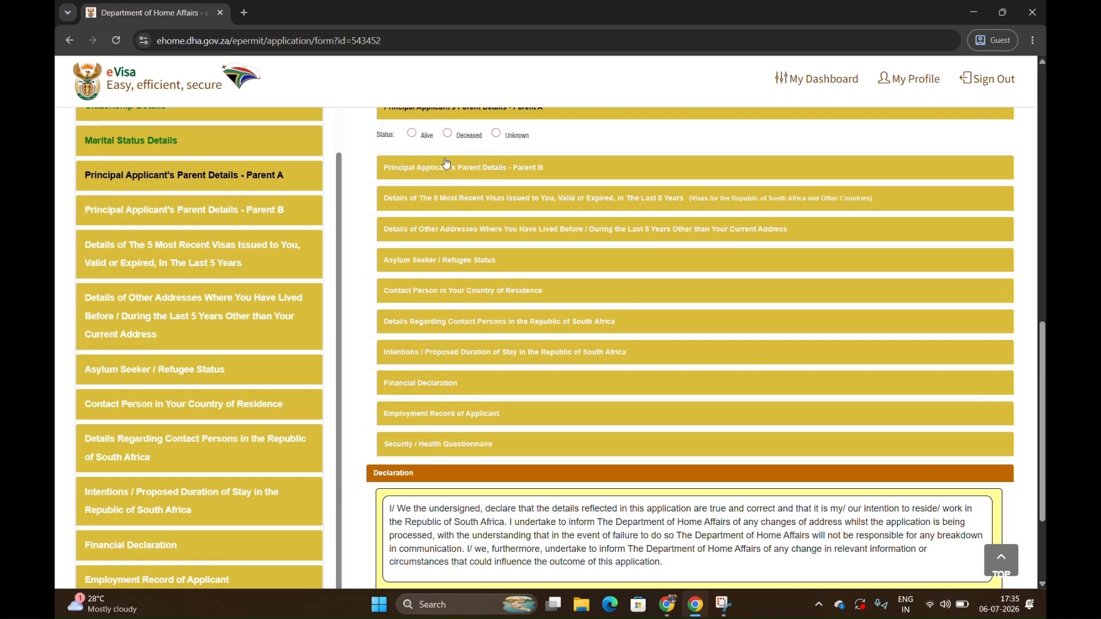
pyautogui.click(418, 136)
# Enter Parent A's given name and surname.
pyautogui.click(420, 160)
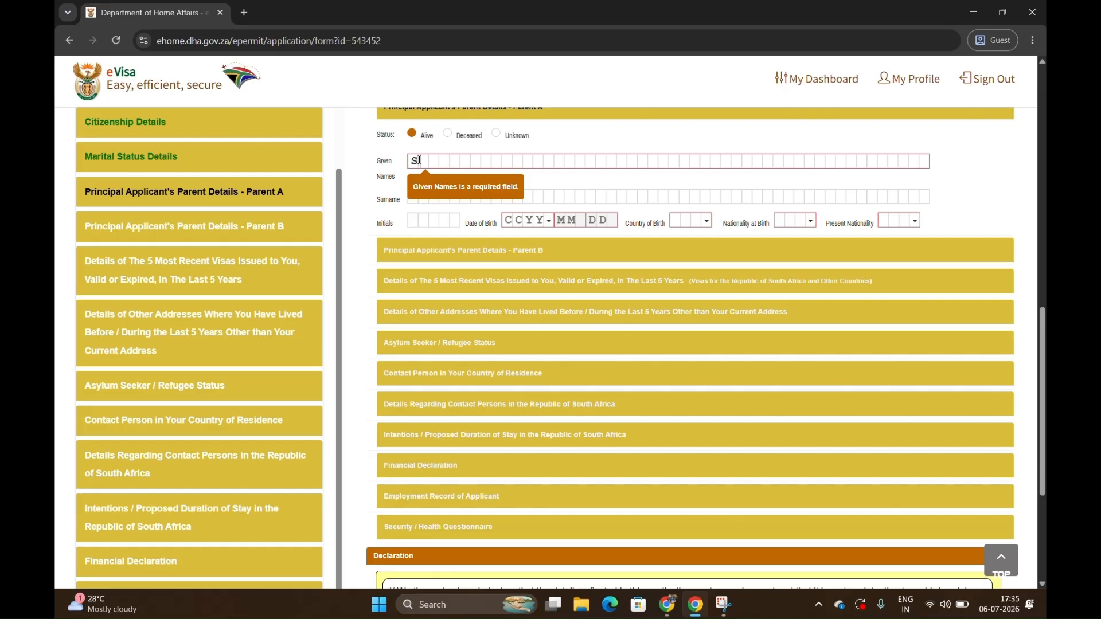
pyautogui.press('BackSpace')
pyautogui.write('JAGA')
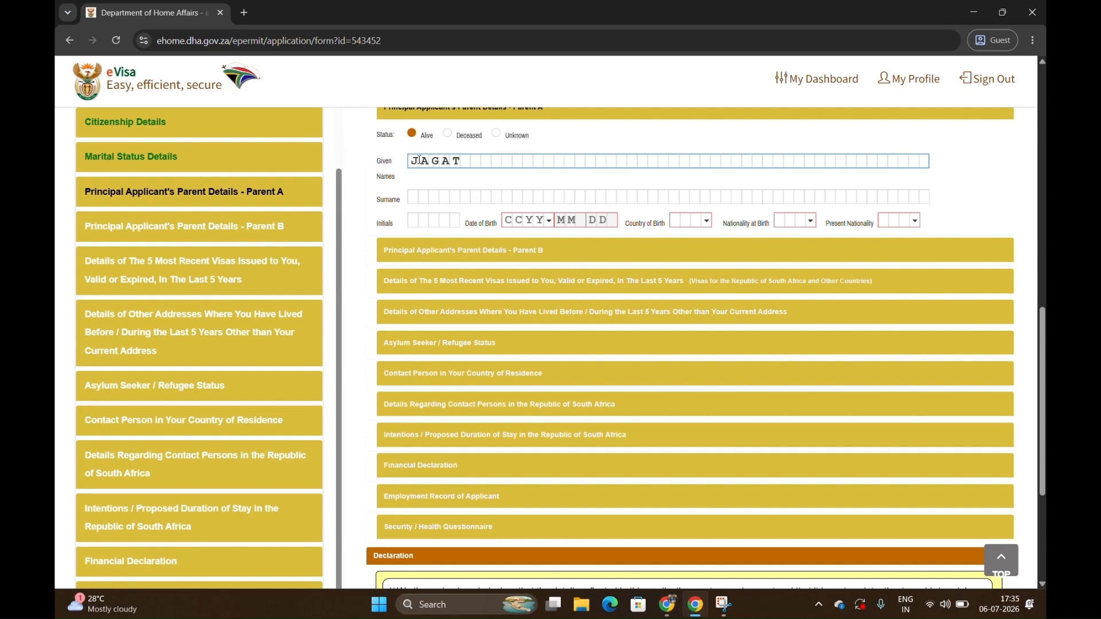
pyautogui.write('T')
pyautogui.press('Tab')
pyautogui.write('XOXO')
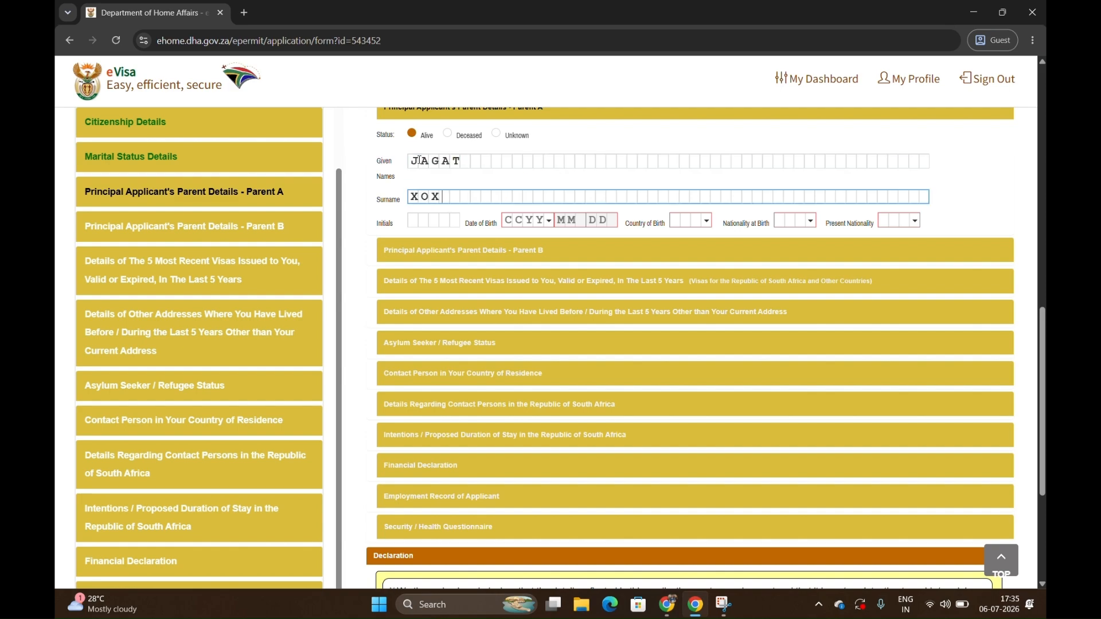
# Enter Parent A's full date of birth.
pyautogui.click(513, 218)
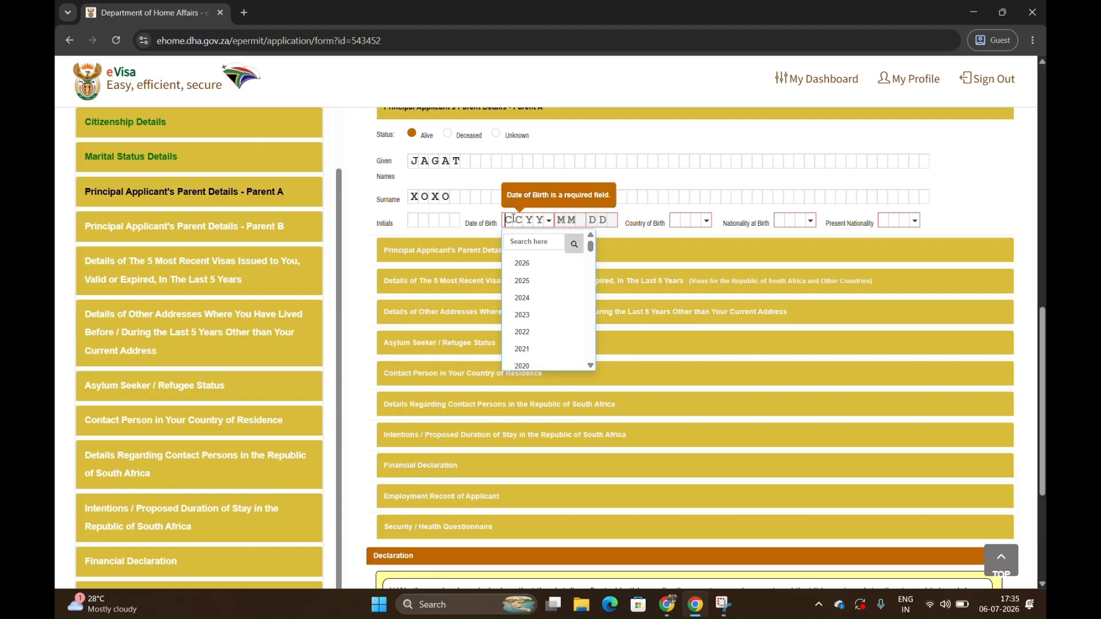
pyautogui.write('1967')
pyautogui.click(567, 220)
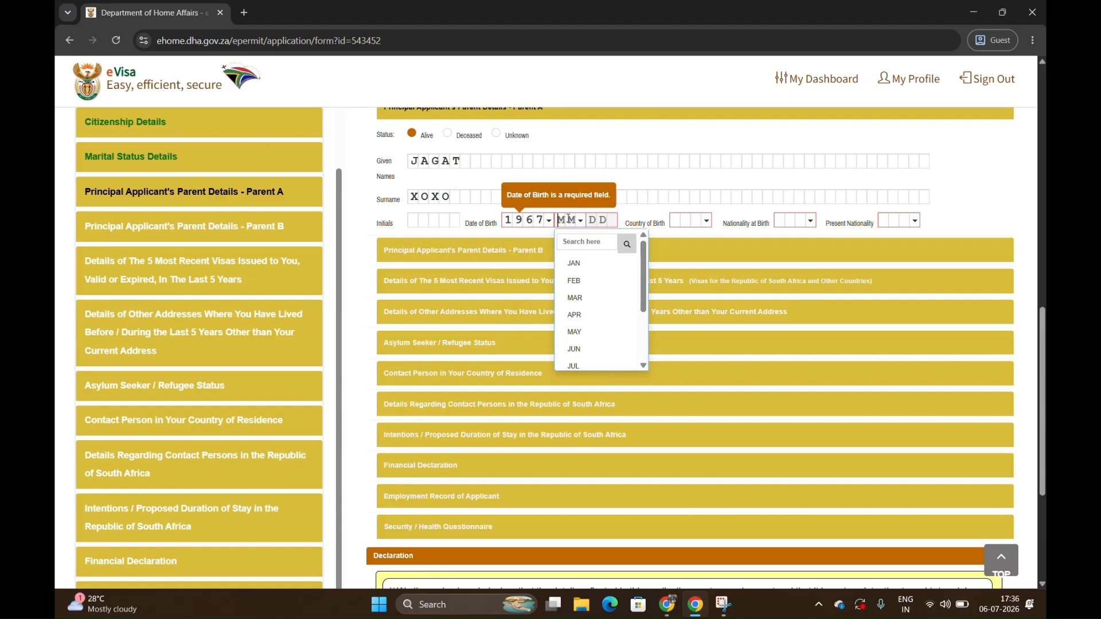
pyautogui.click(589, 297)
pyautogui.click(593, 219)
pyautogui.write('17')
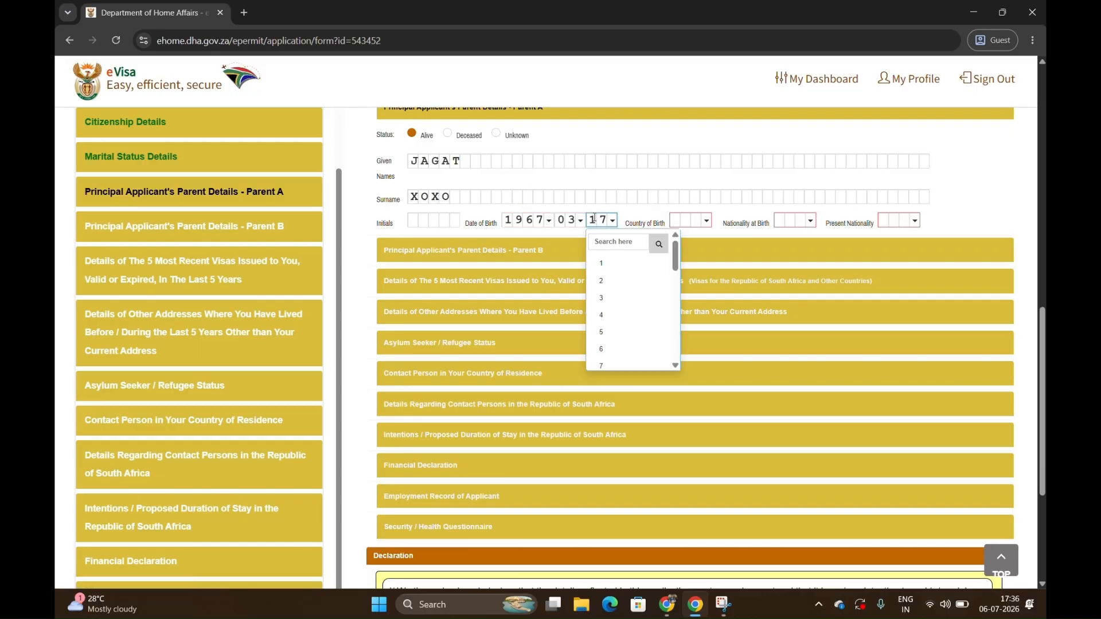
# Set Parent A's country of birth to India (IND).
pyautogui.click(693, 216)
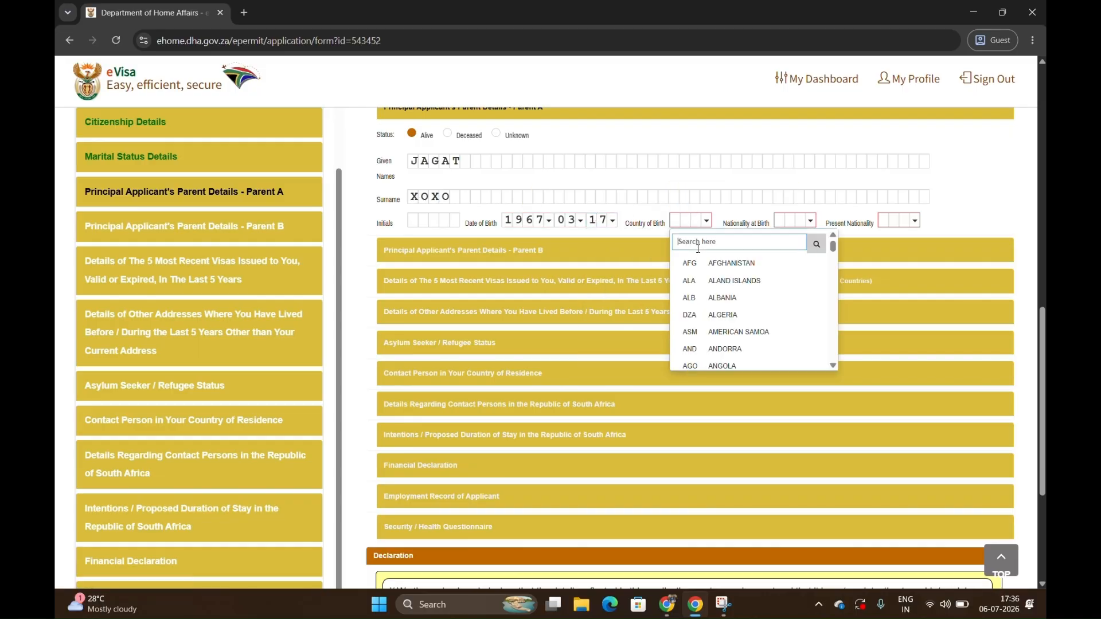
pyautogui.write('ind')
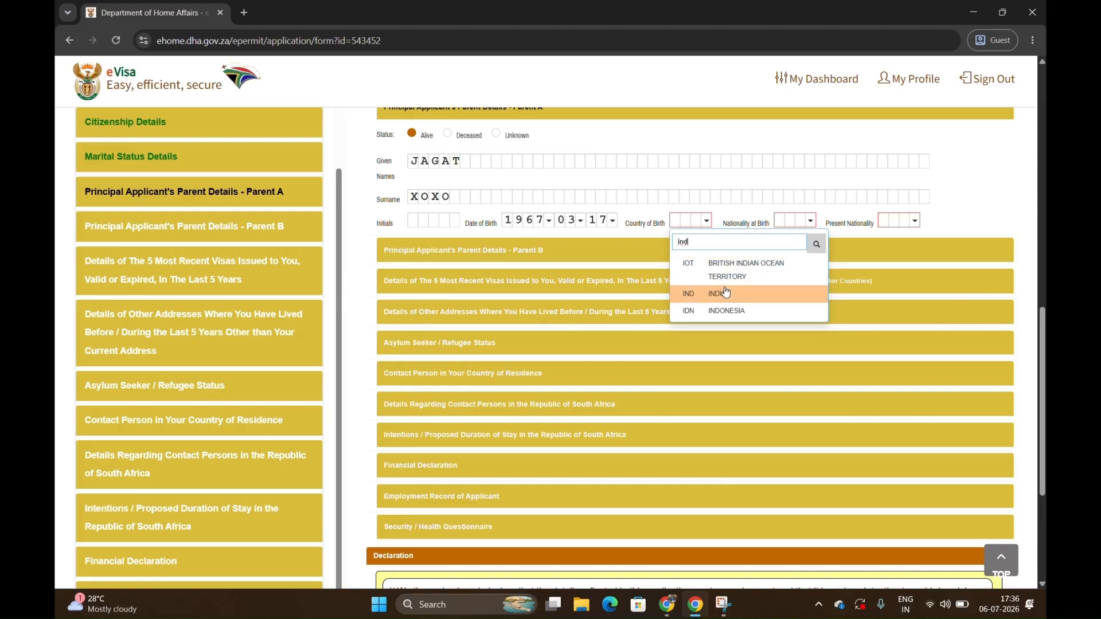
pyautogui.click(723, 294)
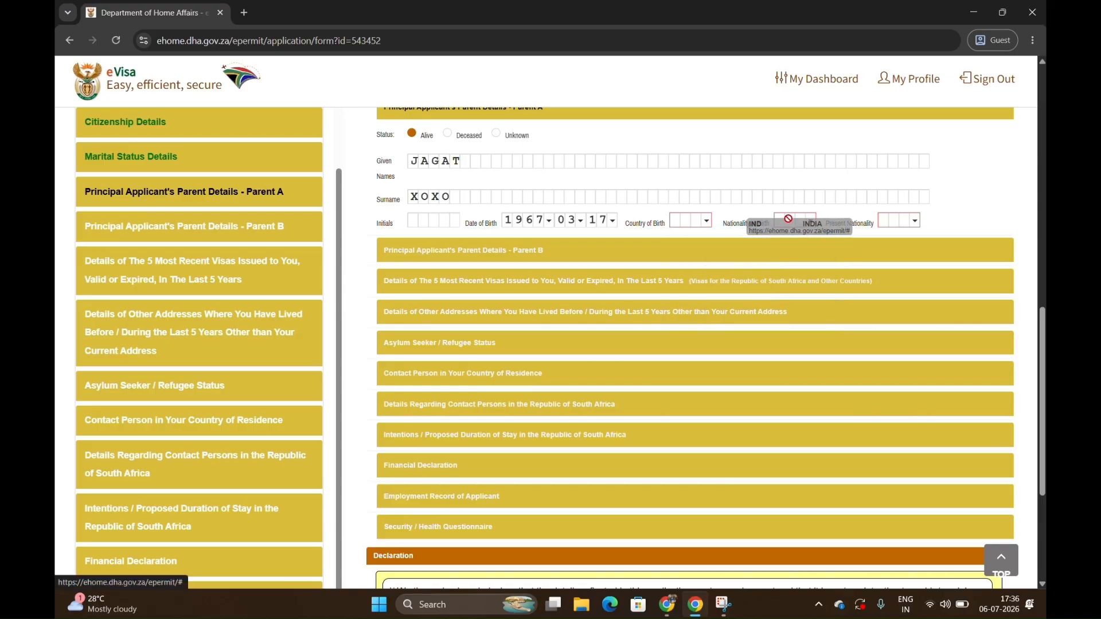
pyautogui.click(688, 221)
pyautogui.click(718, 294)
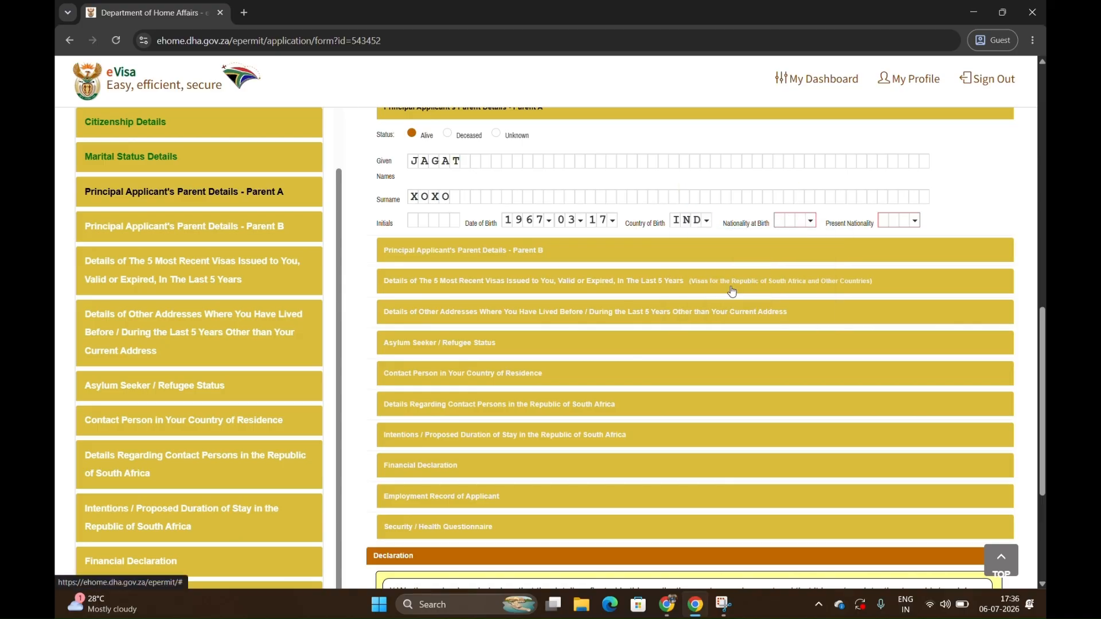
# Set both Parent A's nationality at birth and present nationality to India (IND).
pyautogui.click(798, 220)
pyautogui.click(804, 243)
pyautogui.write('ind')
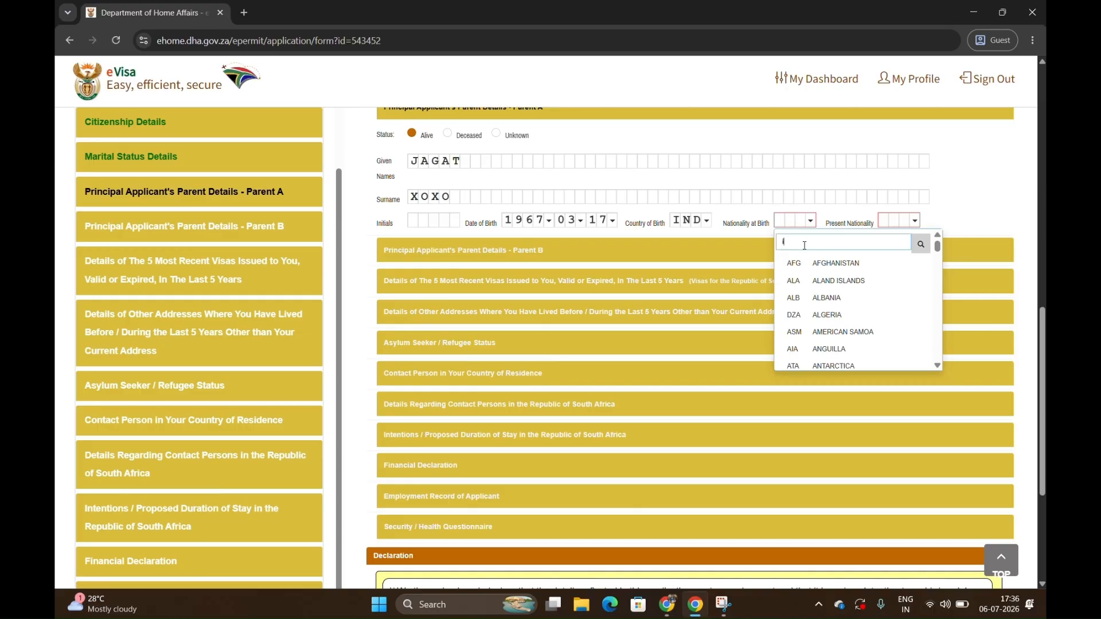
pyautogui.click(817, 292)
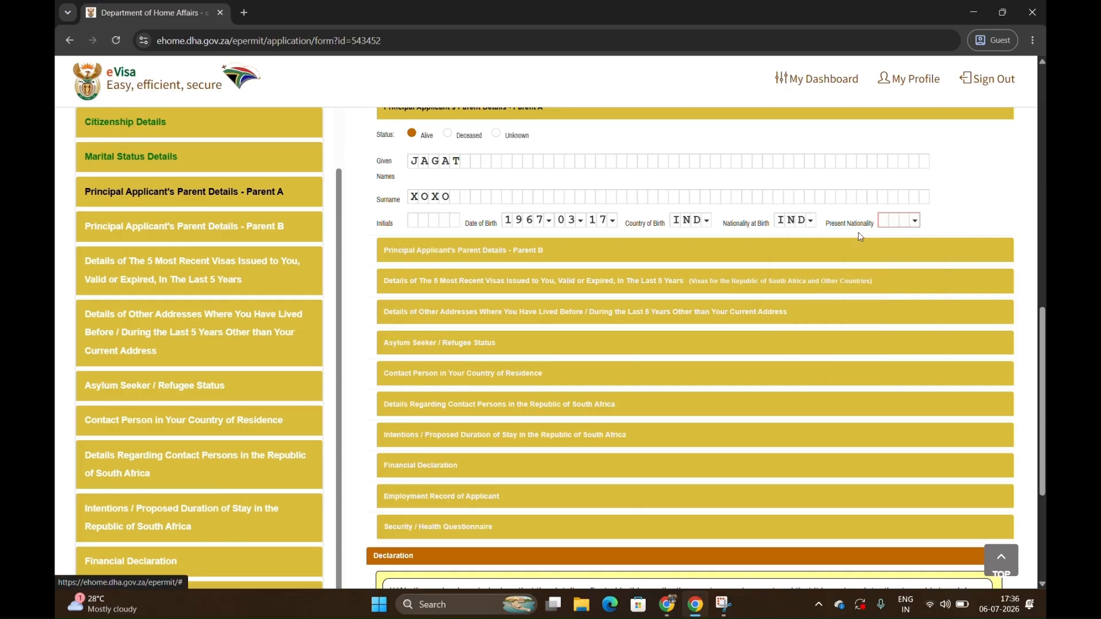
pyautogui.click(886, 220)
pyautogui.click(901, 245)
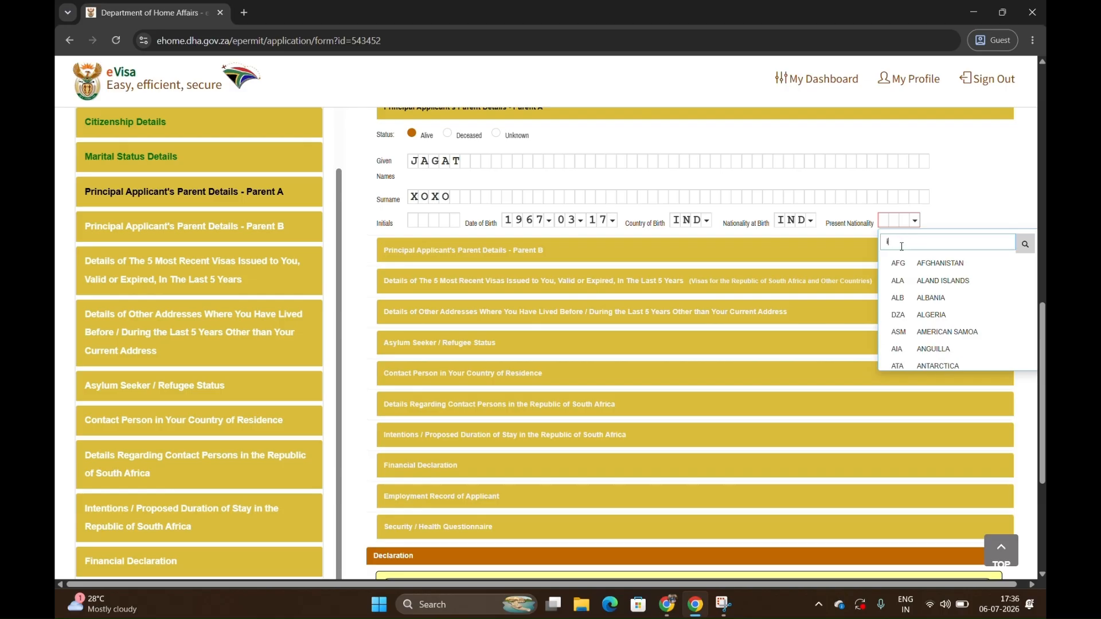
pyautogui.write('ind')
pyautogui.click(921, 293)
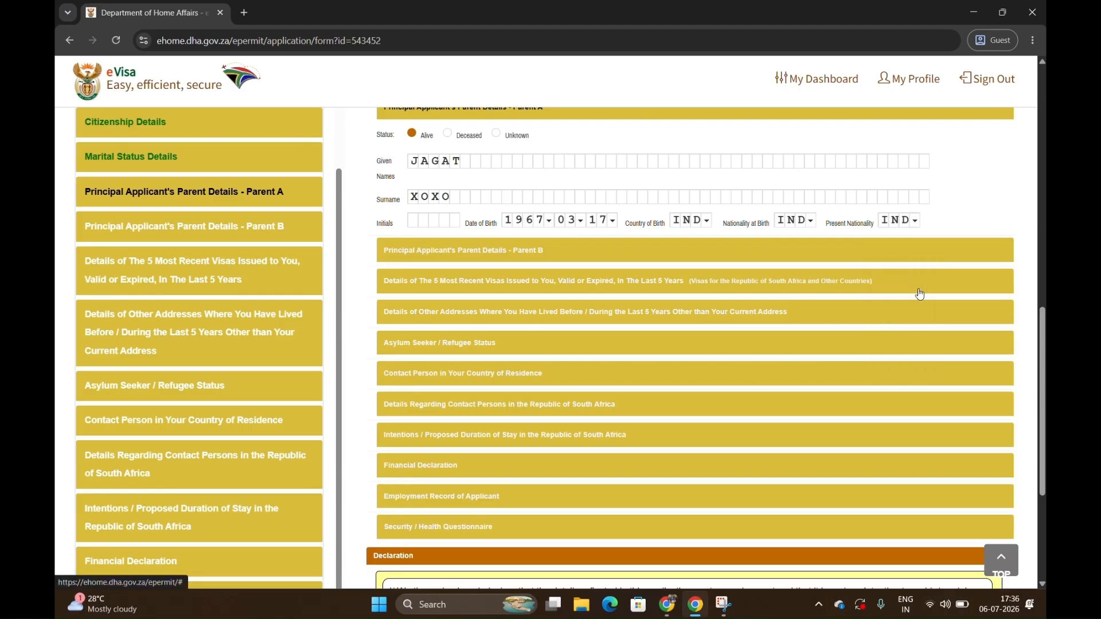
# Open the Parent B details section and set that parent's status to Unknown.
pyautogui.click(529, 253)
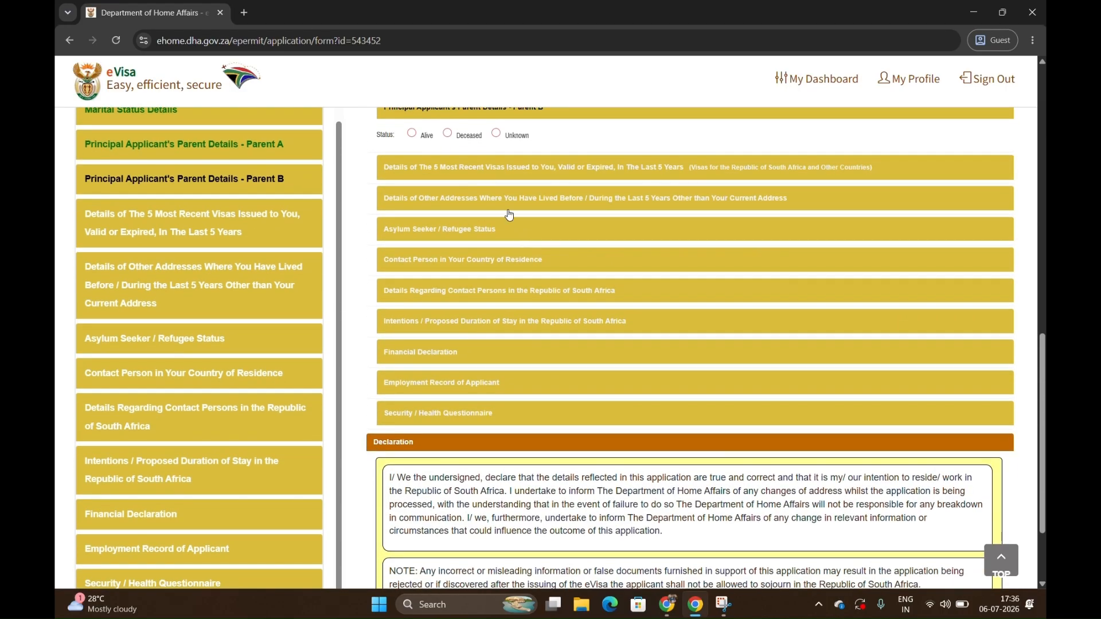
pyautogui.click(498, 134)
# In the recent visas section, answer No to visas issued in the last 5 years and Yes to the right of re-entry.
pyautogui.click(507, 167)
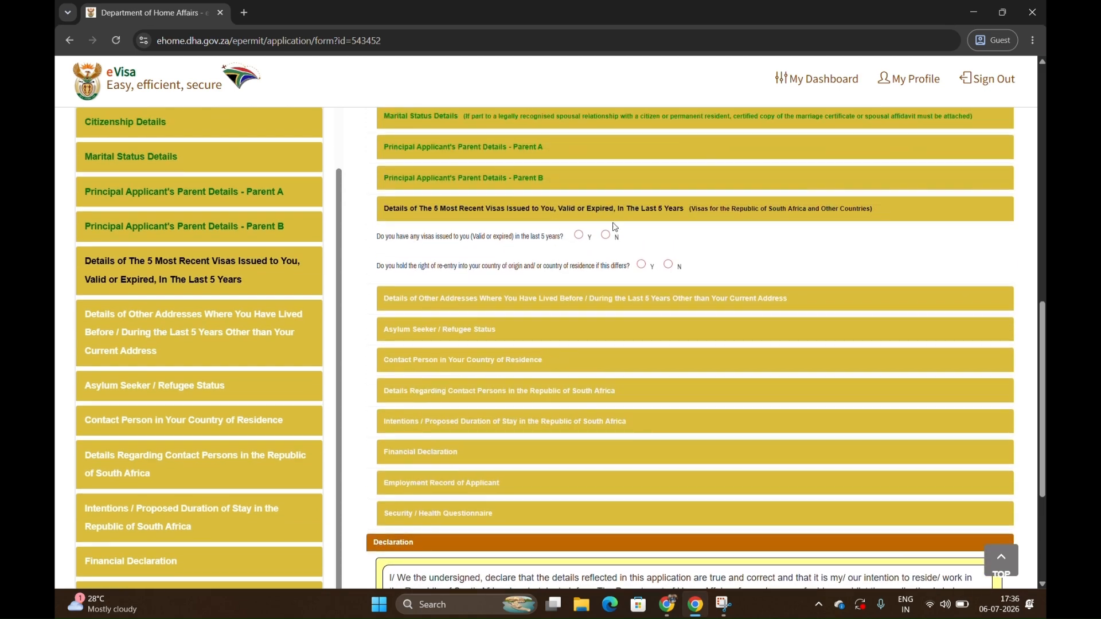
pyautogui.click(605, 235)
pyautogui.click(668, 264)
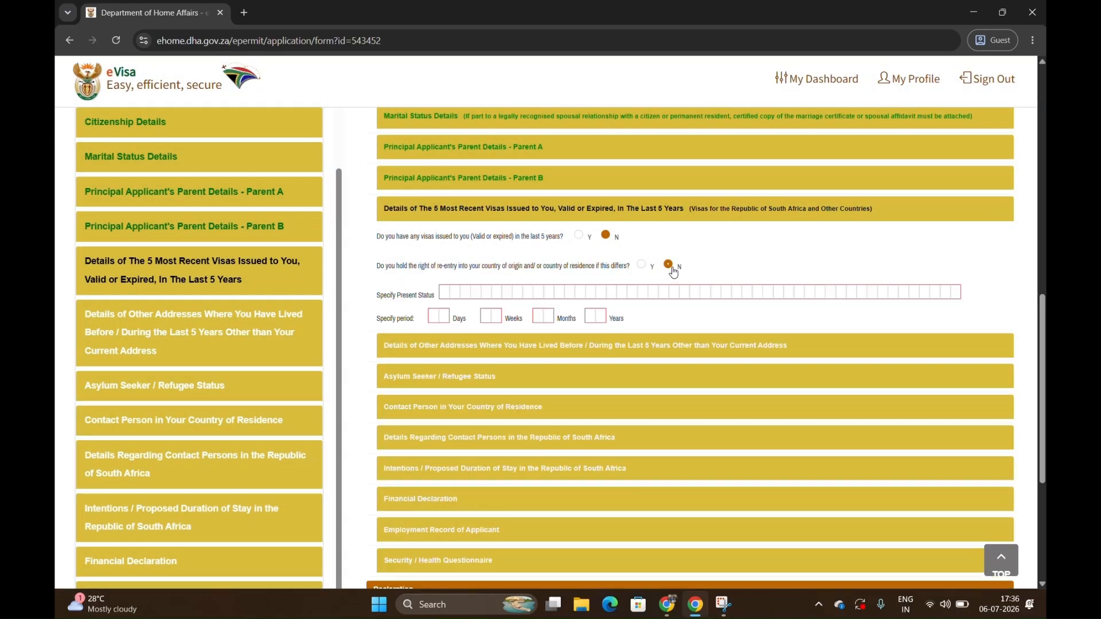
pyautogui.click(642, 264)
# Open the section on other addresses and answer No to having lived elsewhere during the last 5 years.
pyautogui.click(631, 307)
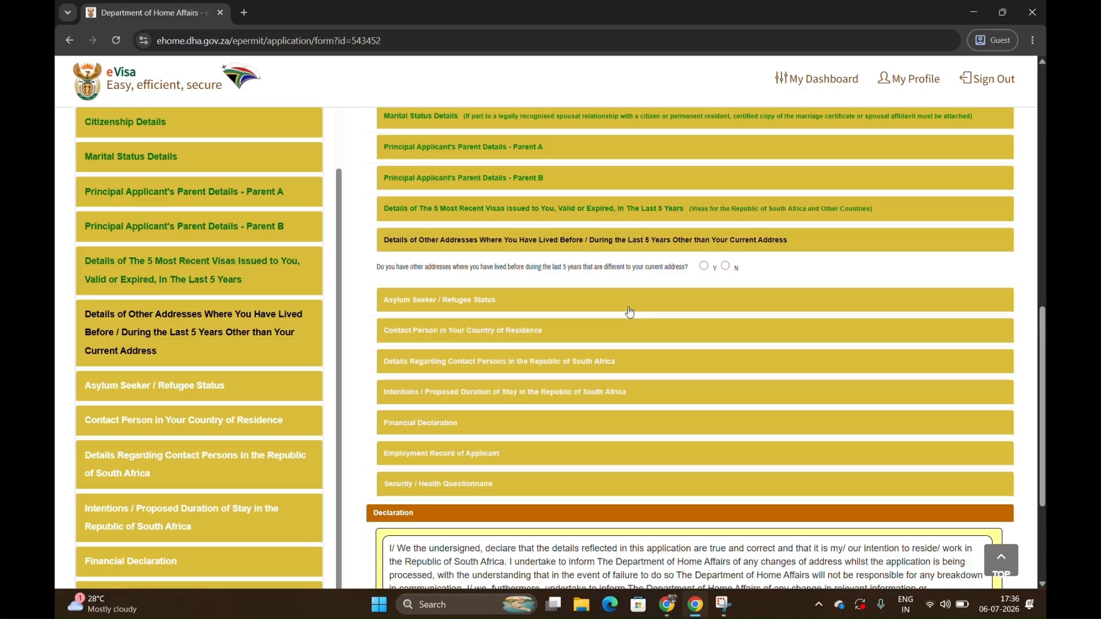
pyautogui.scroll(-2, 629, 312)
pyautogui.click(726, 135)
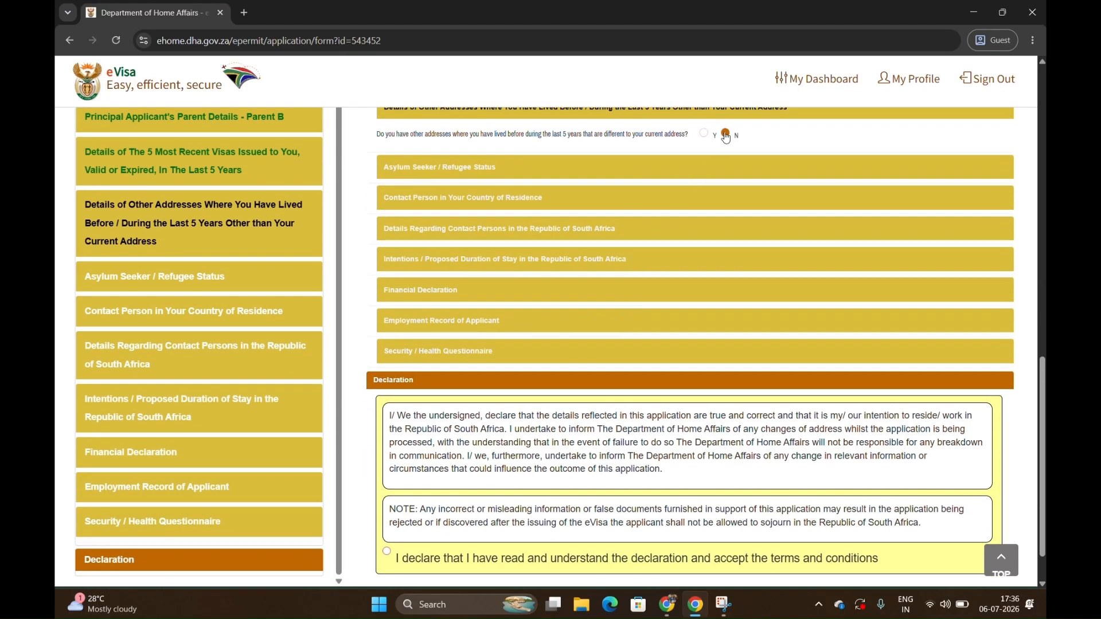
# In the Asylum Seeker / Refugee Status section, answer No to having applied for such status and to holding a permit.
pyautogui.click(686, 173)
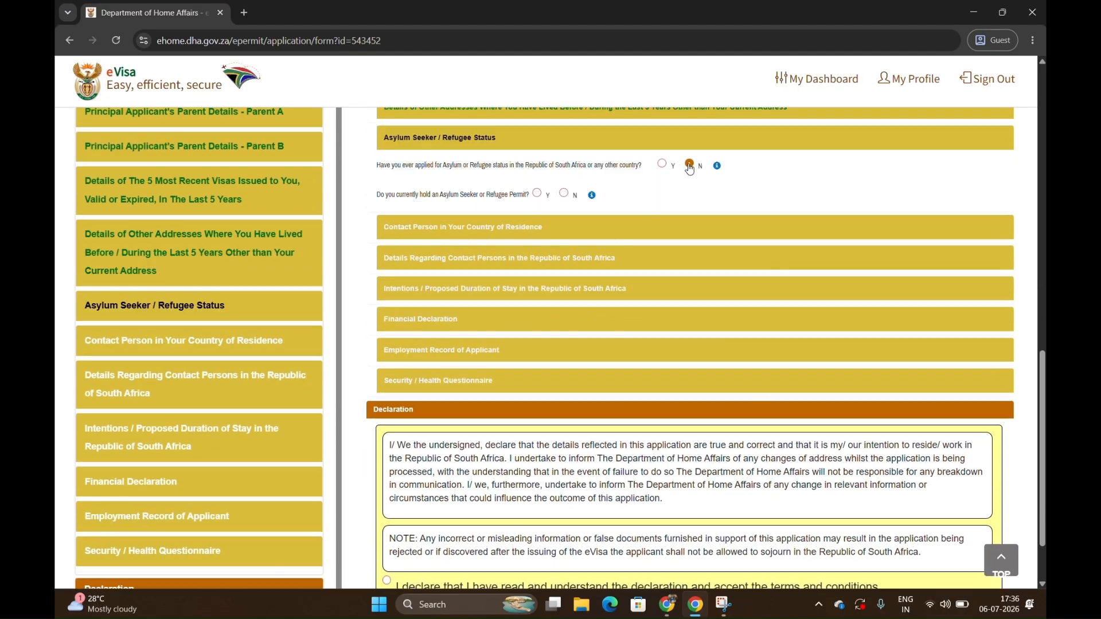
pyautogui.click(692, 135)
pyautogui.click(564, 163)
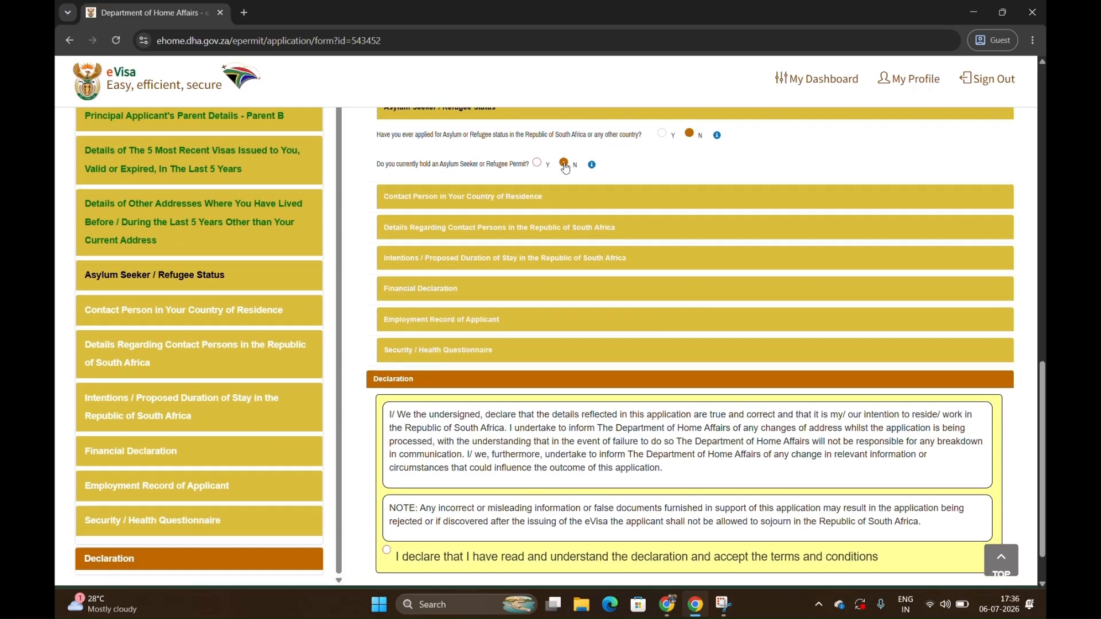
# Open the Contact Person in Your Country of Residence section and set the relationship to Relative and the title to MRS.
pyautogui.click(546, 209)
pyautogui.click(581, 149)
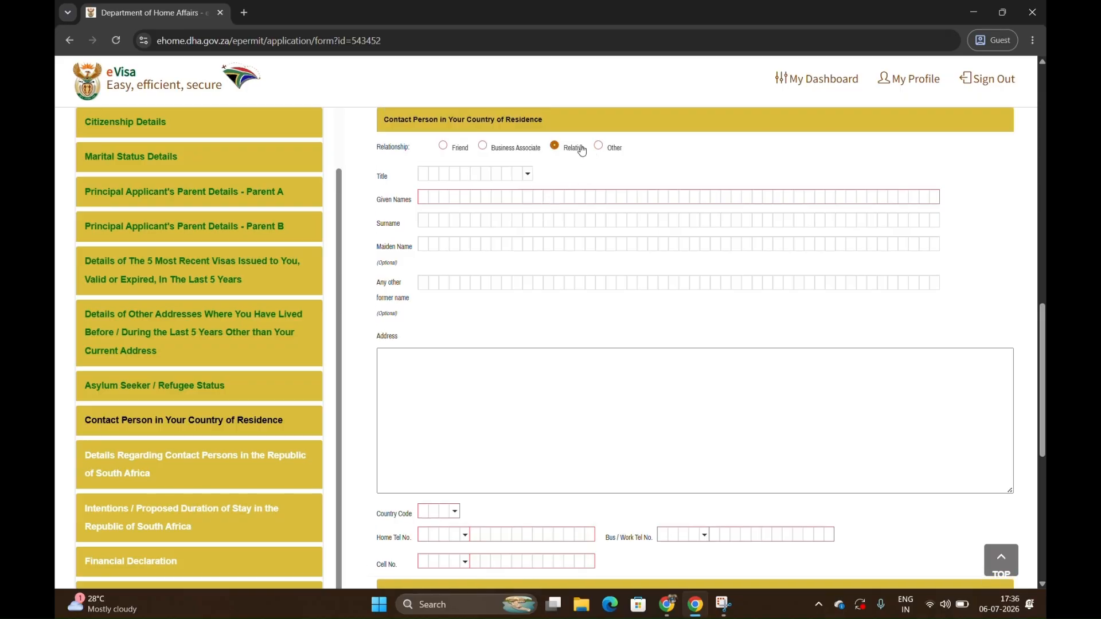
pyautogui.click(470, 172)
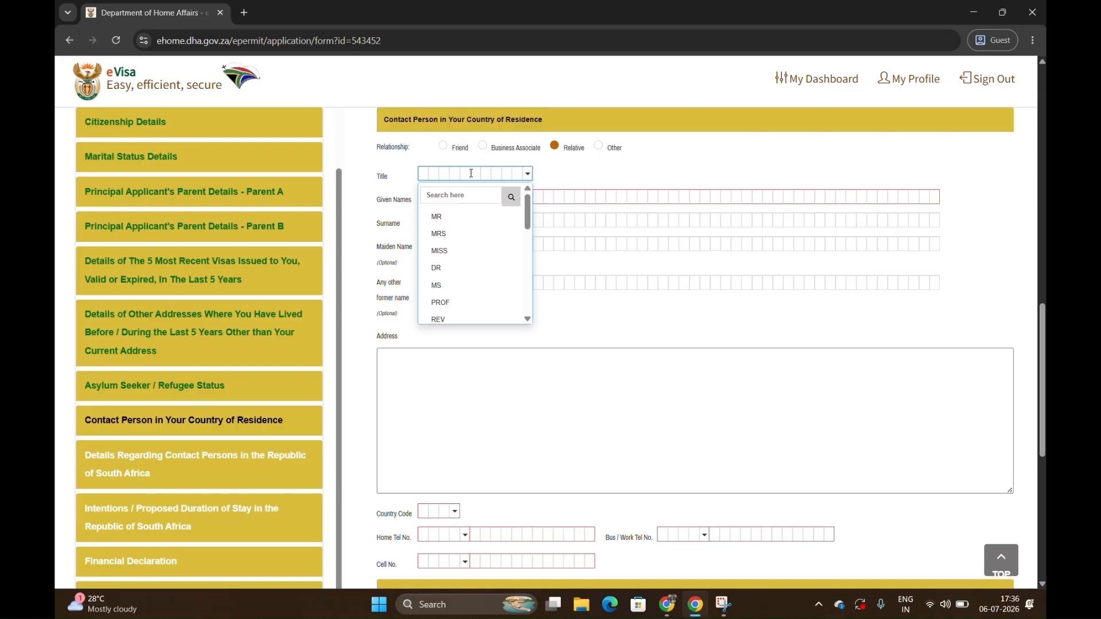
pyautogui.click(469, 234)
# Enter the contact person's given name and surname, leave the optional names blank, and move on to the address field.
pyautogui.click(421, 196)
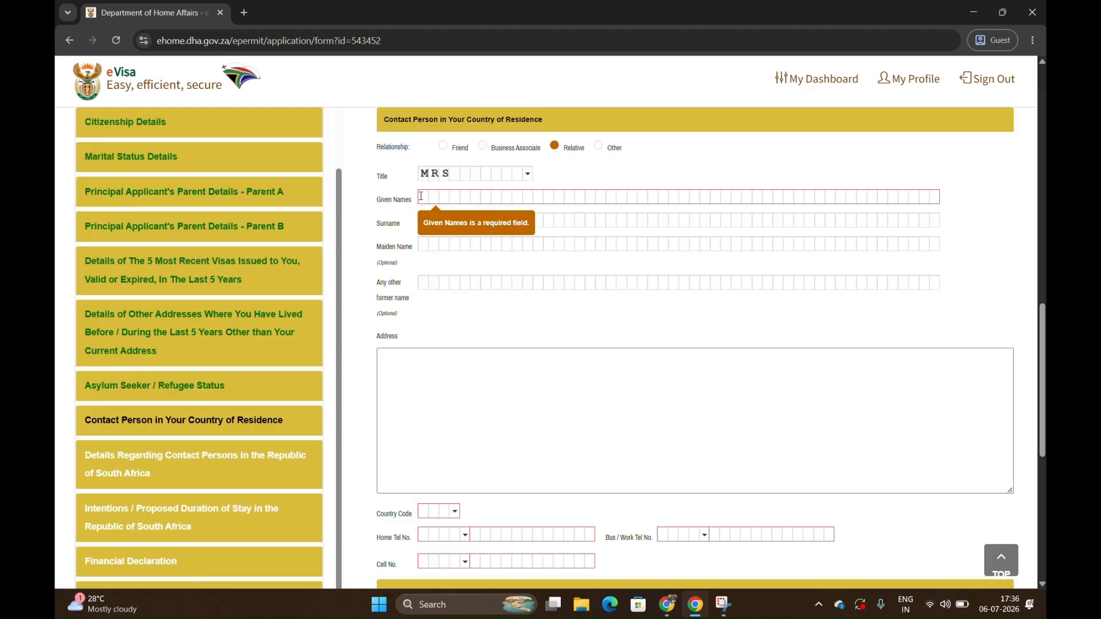
pyautogui.write('RANI')
pyautogui.press('Tab')
pyautogui.write('XI')
pyautogui.write('XO')
pyautogui.press('Tab')
pyautogui.press('Tab')
pyautogui.press('Tab')
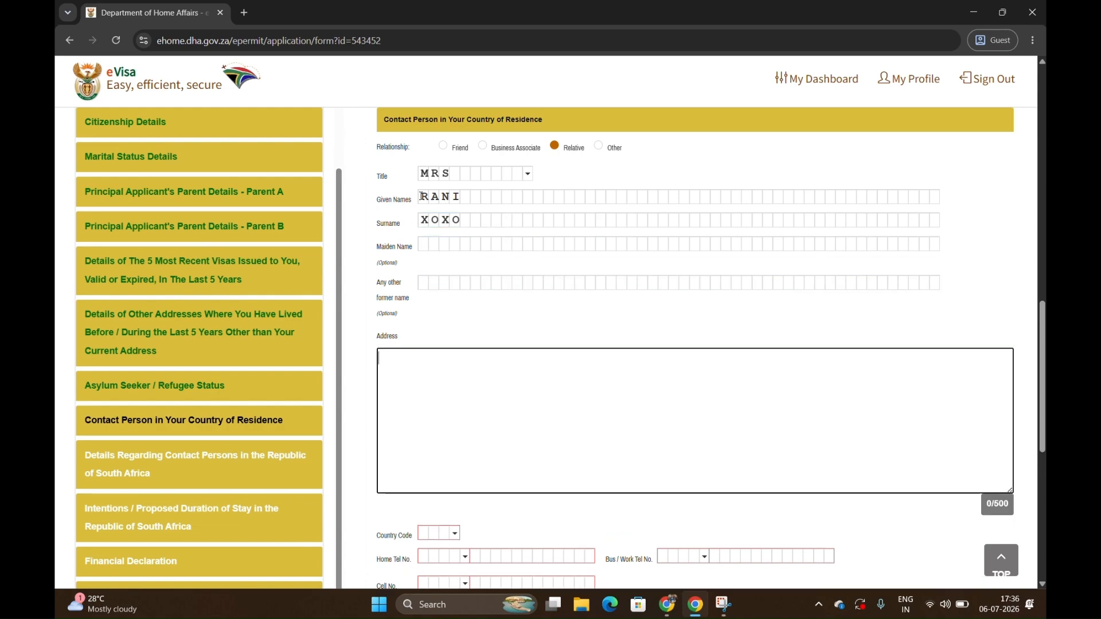
# Fill in the contact person's address and set its country code to IND (India).
pyautogui.write('STREET 123, LOREM IPSUM, 453178')
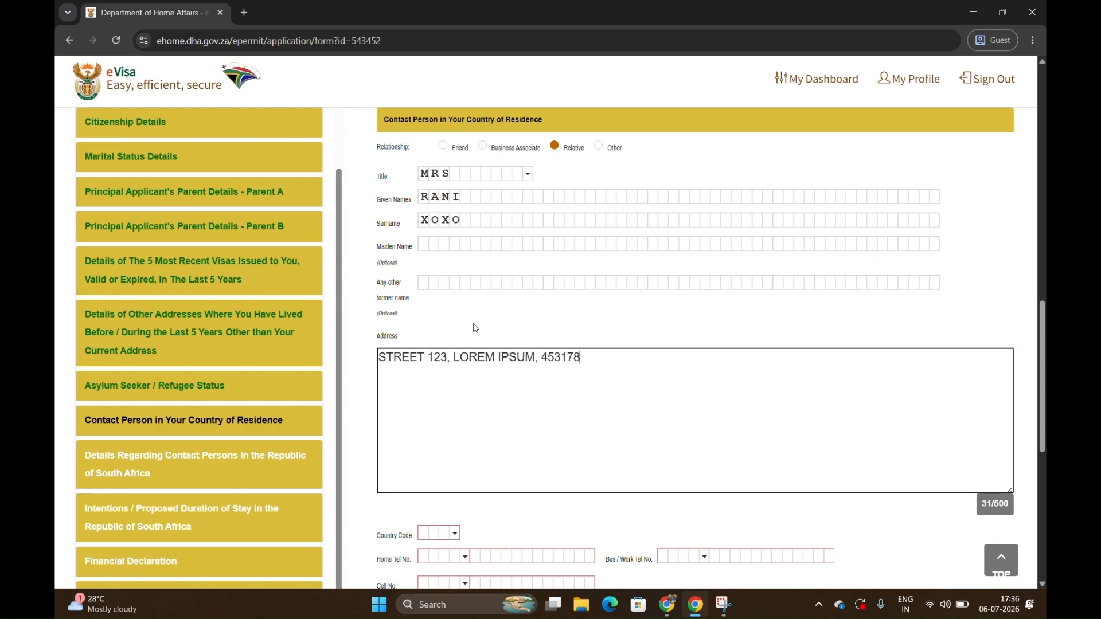
pyautogui.scroll(-2, 474, 324)
pyautogui.click(437, 395)
pyautogui.write('ind')
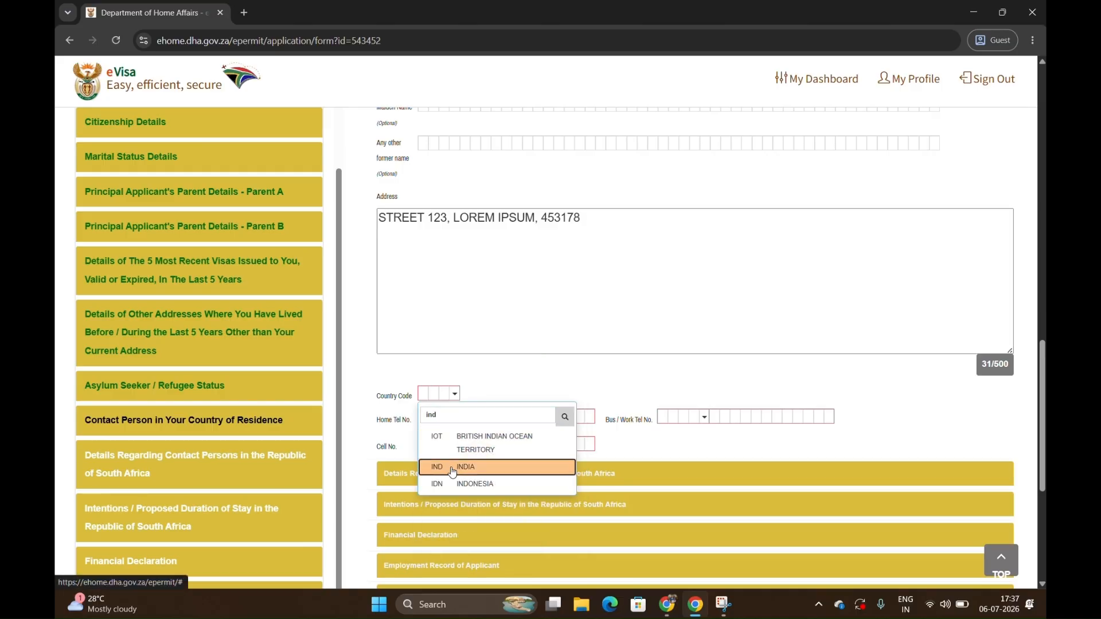
pyautogui.click(449, 466)
# Set the contact person's home telephone dialing code to +91 (India) and enter the home telephone number.
pyautogui.click(454, 416)
pyautogui.click(455, 437)
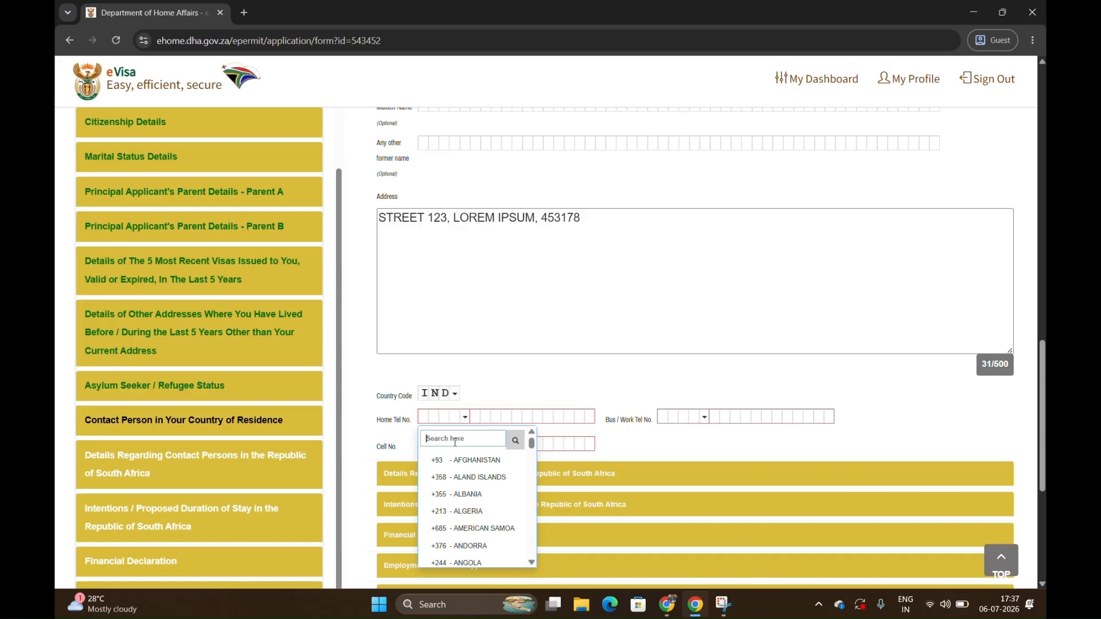
pyautogui.write('ind')
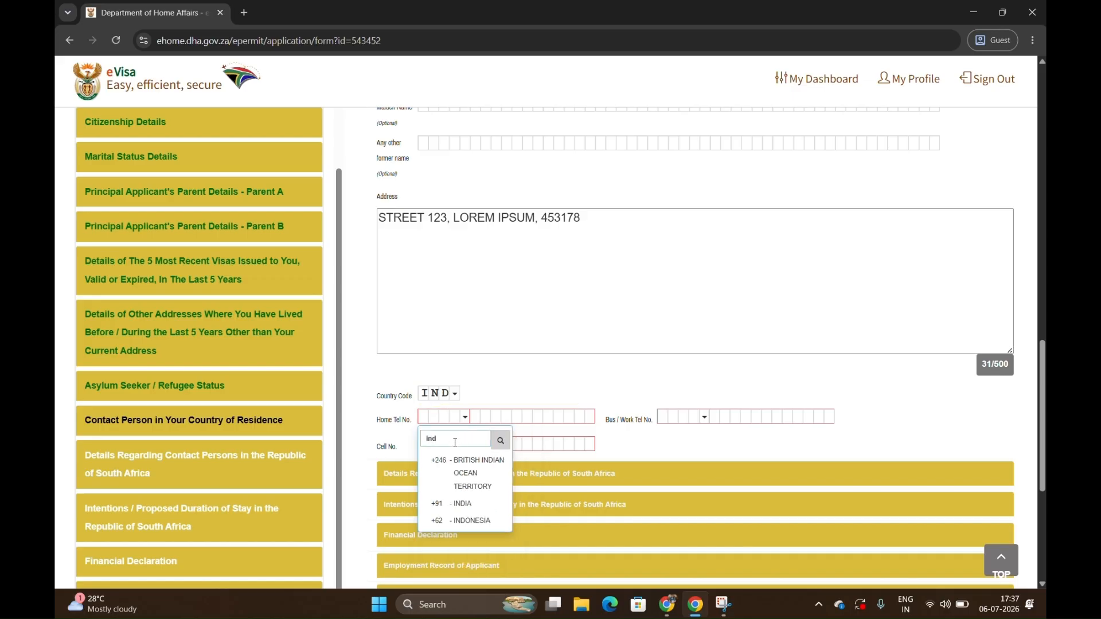
pyautogui.click(462, 504)
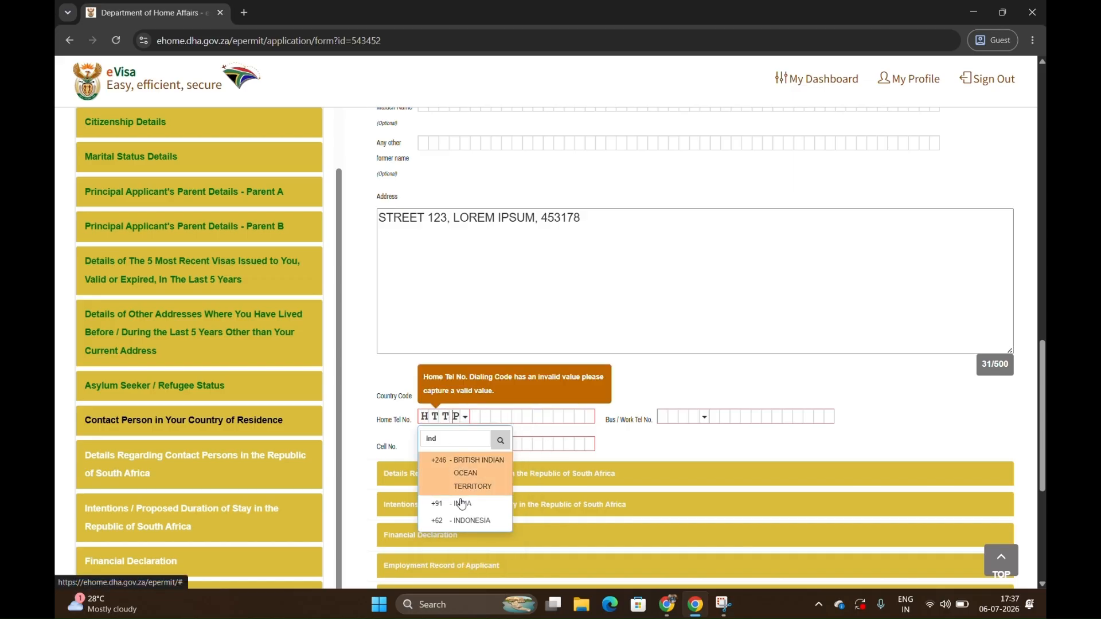
pyautogui.click(462, 504)
pyautogui.click(485, 415)
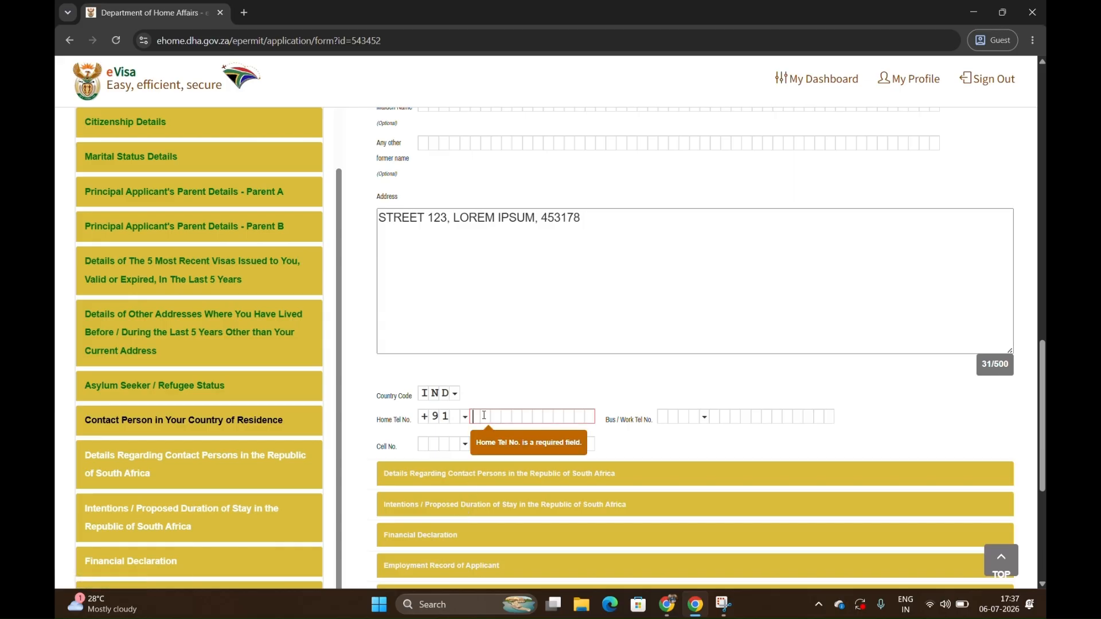
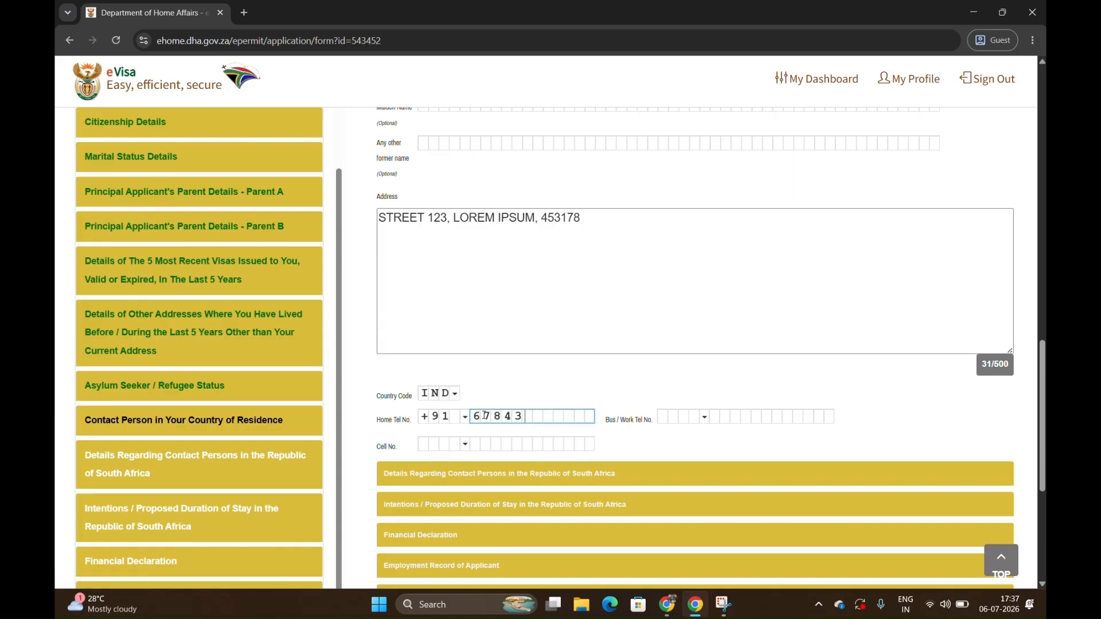
# Answer No to having contacts in the Republic of South Africa, and open the Intentions / Proposed Duration of Stay section.
pyautogui.click(472, 475)
pyautogui.click(563, 173)
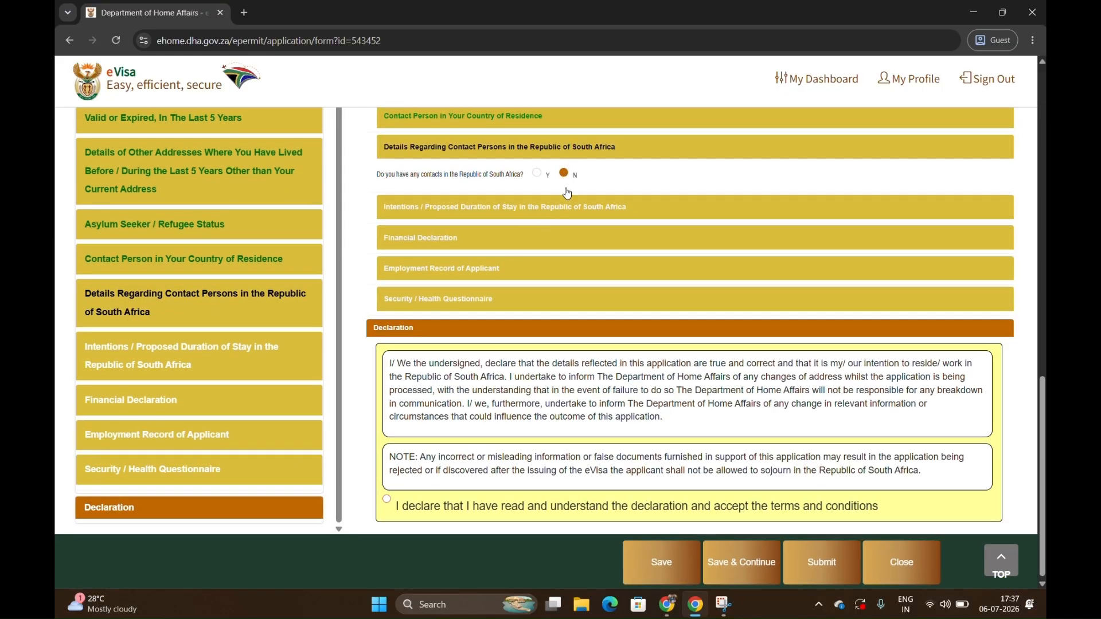
pyautogui.click(569, 207)
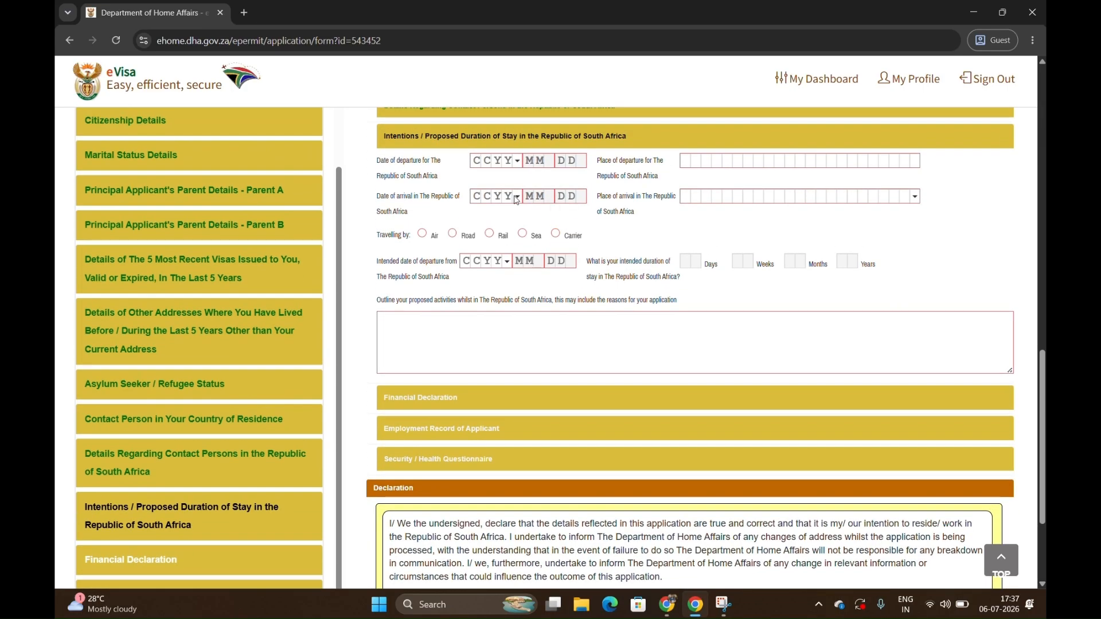
# Set the date of departure for the Republic of South Africa to 2026-09-05.
pyautogui.click(475, 161)
pyautogui.write('2026')
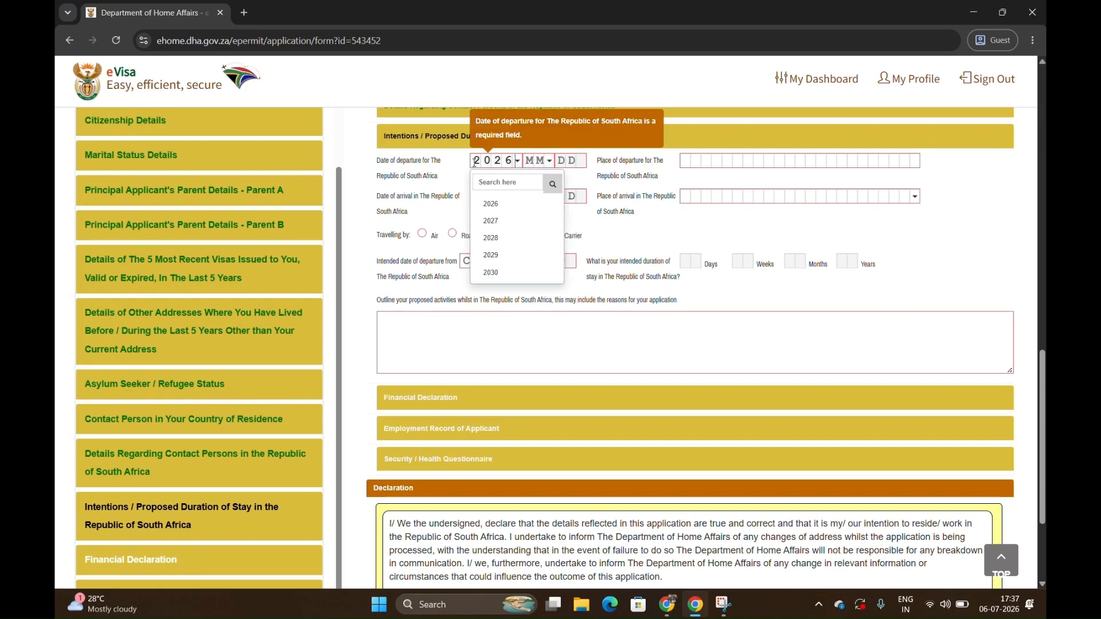
pyautogui.click(545, 164)
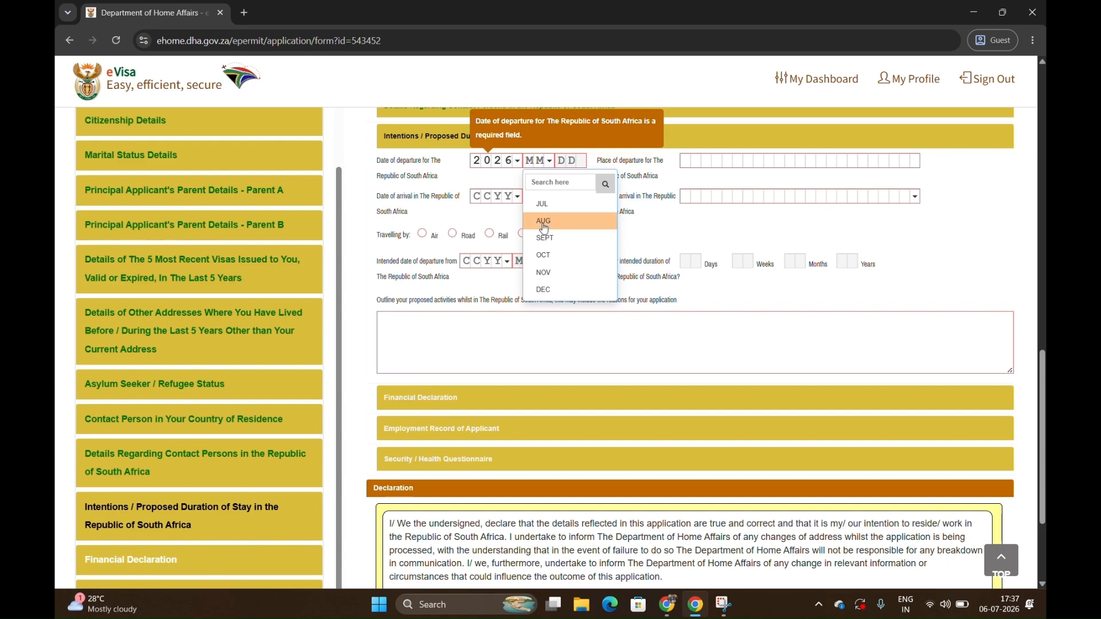
pyautogui.click(549, 238)
pyautogui.click(565, 161)
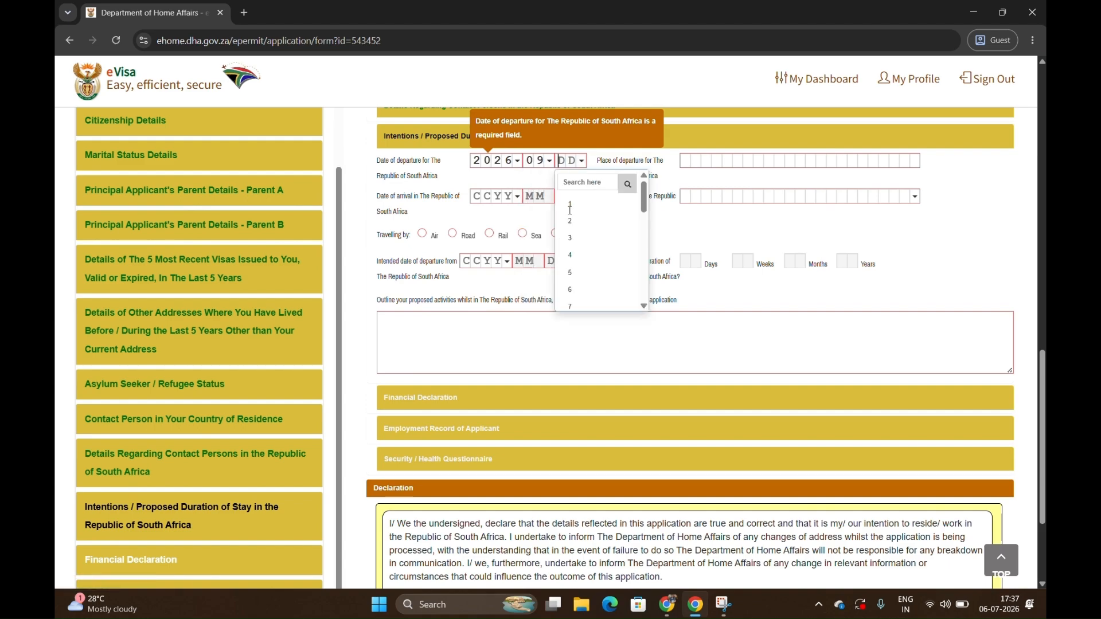
pyautogui.click(578, 274)
# Enter BENGALURU as the place of departure for the Republic of South Africa.
pyautogui.click(690, 160)
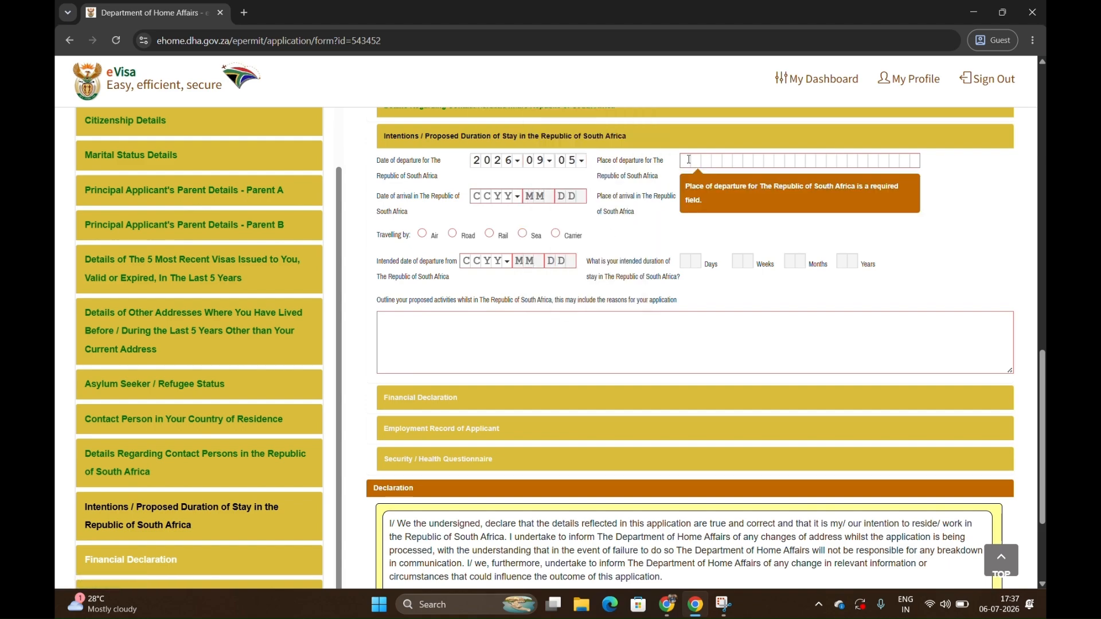
pyautogui.write('JOH')
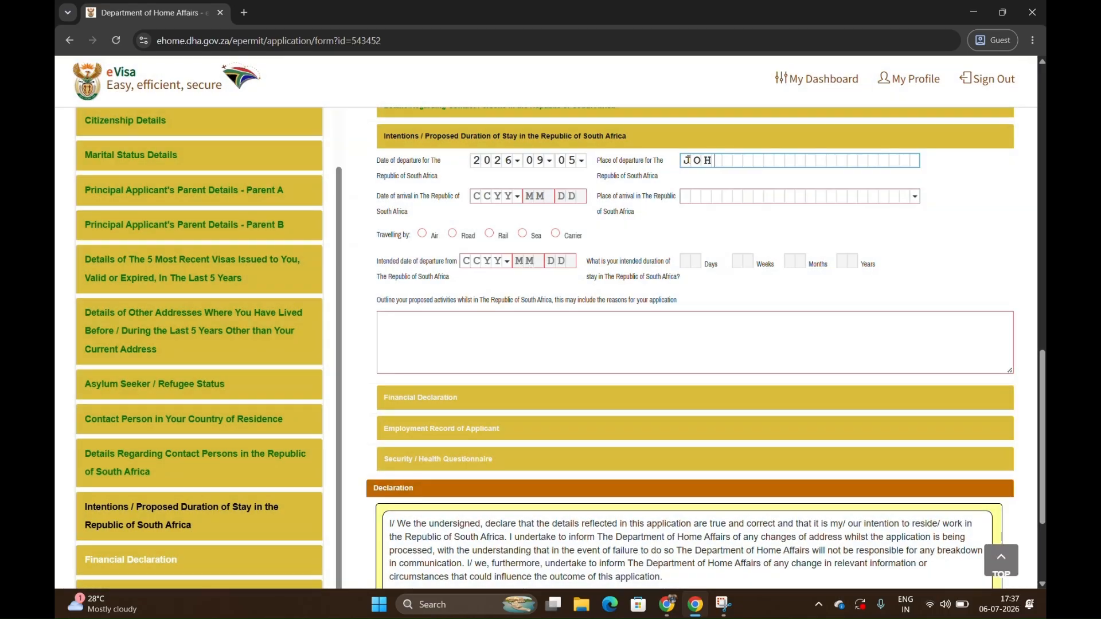
pyautogui.write('BENGALURU')
# Set the date of arrival in the Republic of South Africa to 2026-11-06.
pyautogui.click(488, 196)
pyautogui.write('2026')
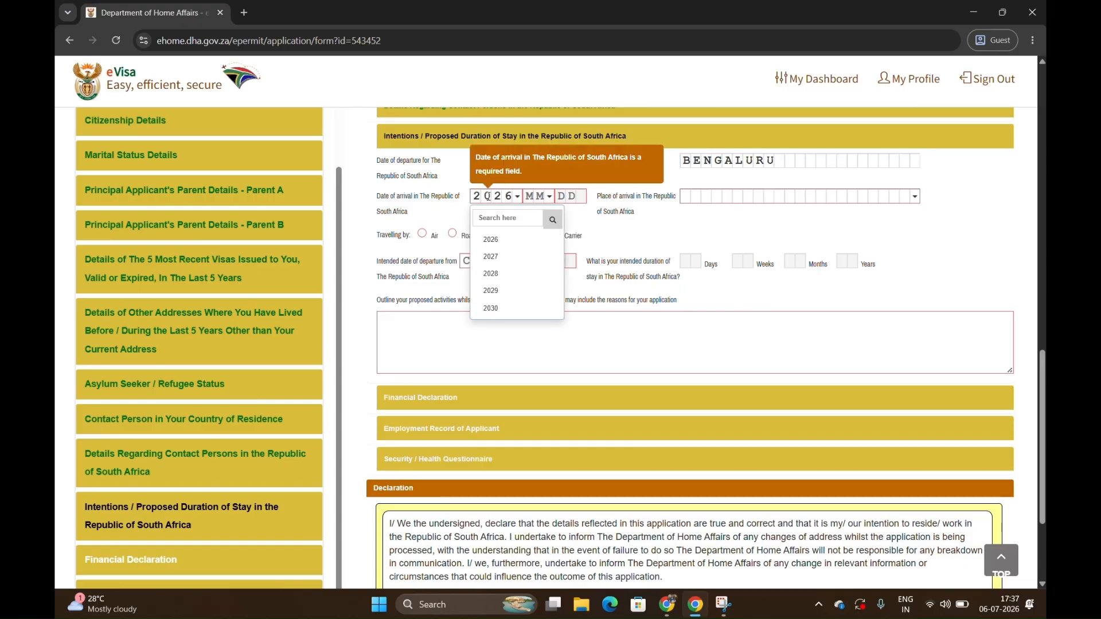
pyautogui.click(537, 196)
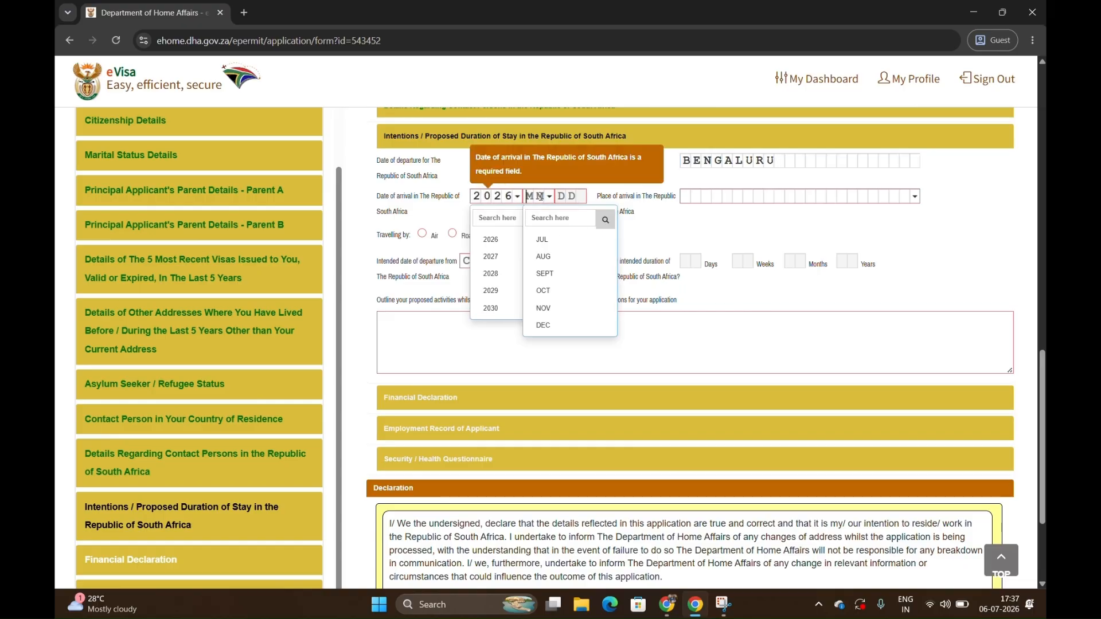
pyautogui.click(551, 307)
pyautogui.click(565, 197)
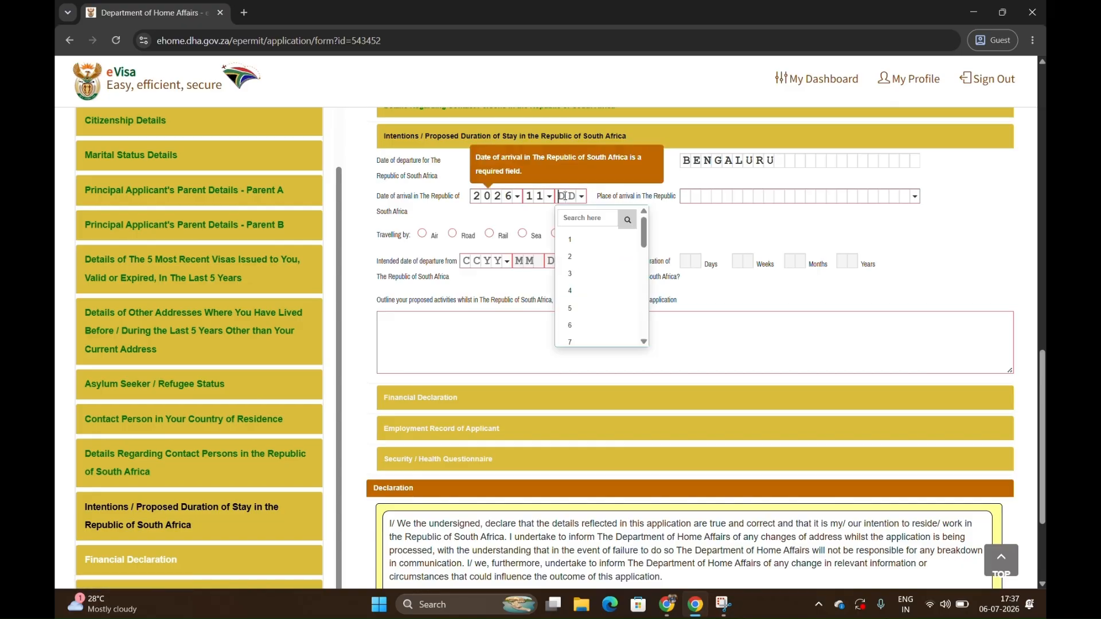
pyautogui.write('12')
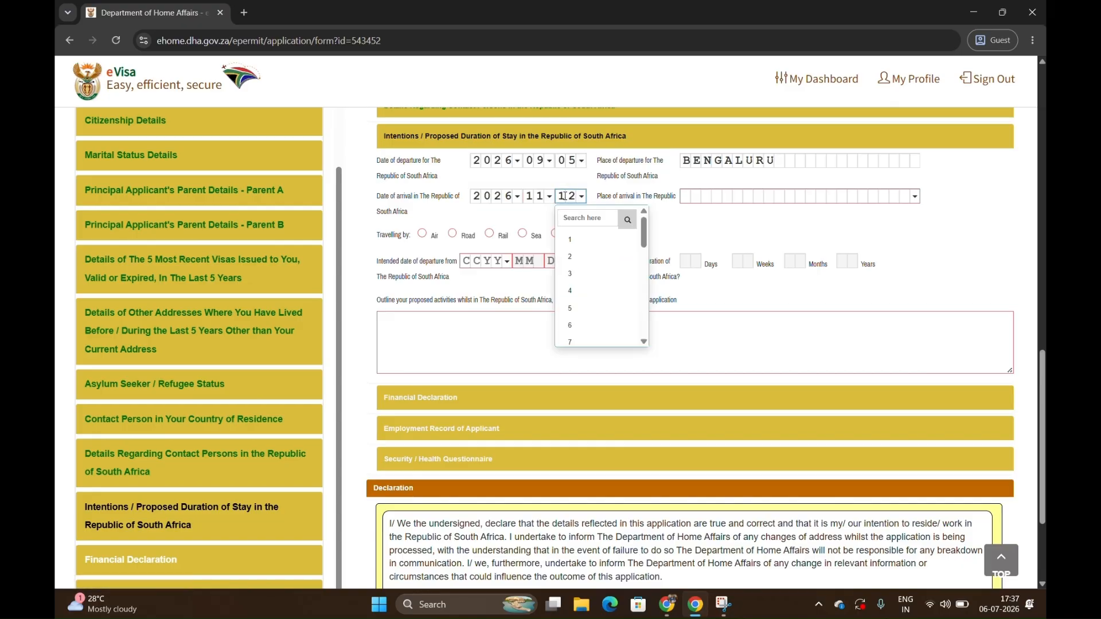
pyautogui.click(580, 327)
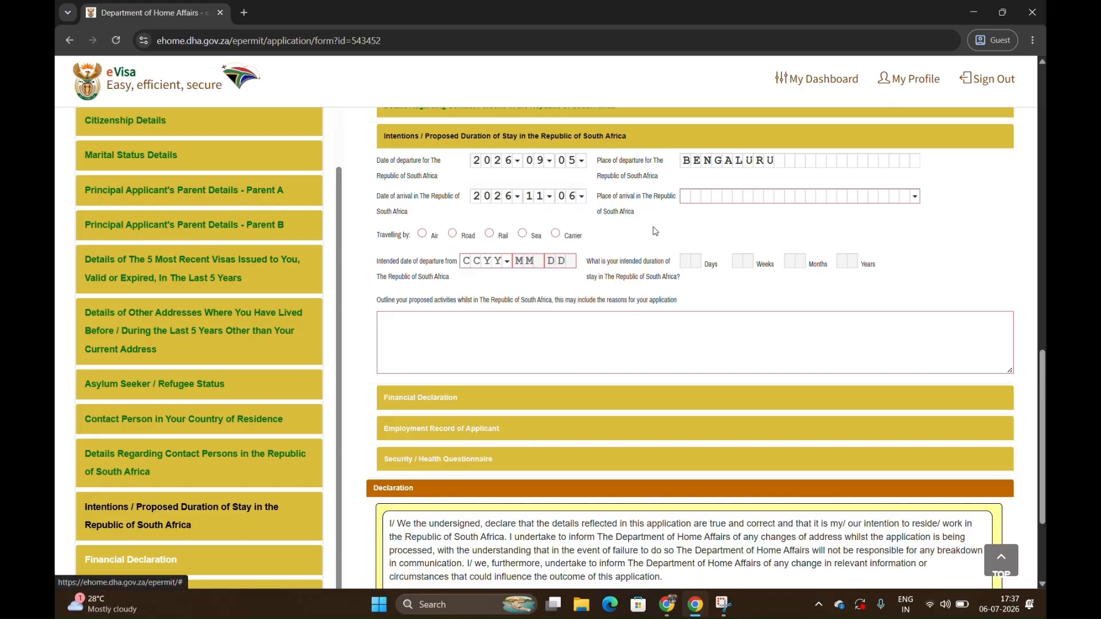
# Choose CAPE TOWN INT as the place of arrival and Air as the means of travel.
pyautogui.click(691, 196)
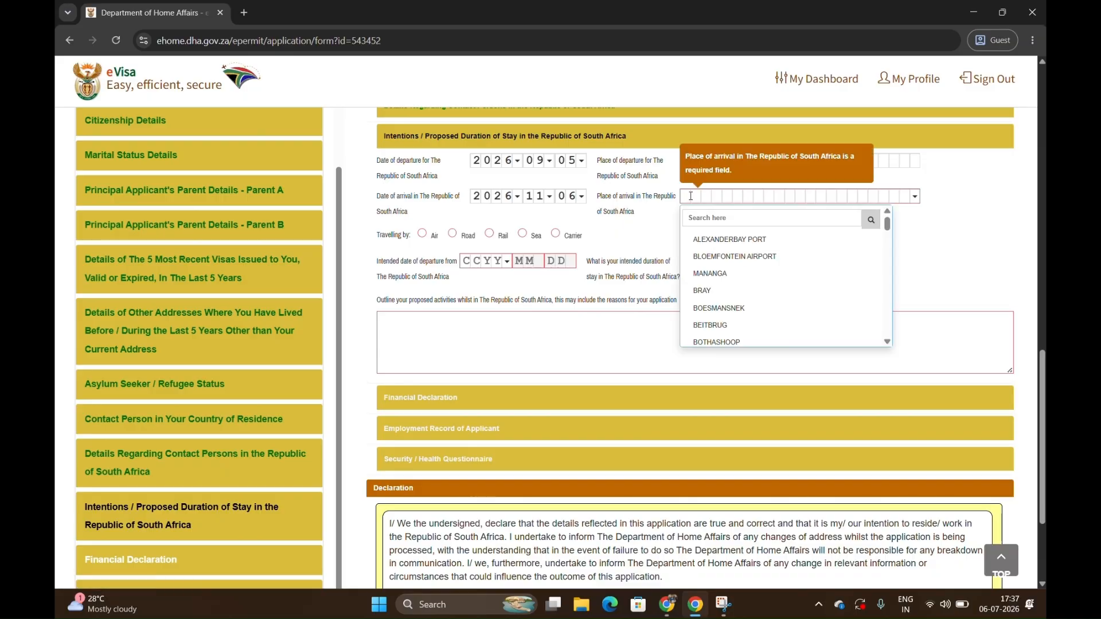
pyautogui.click(731, 222)
pyautogui.write('cap')
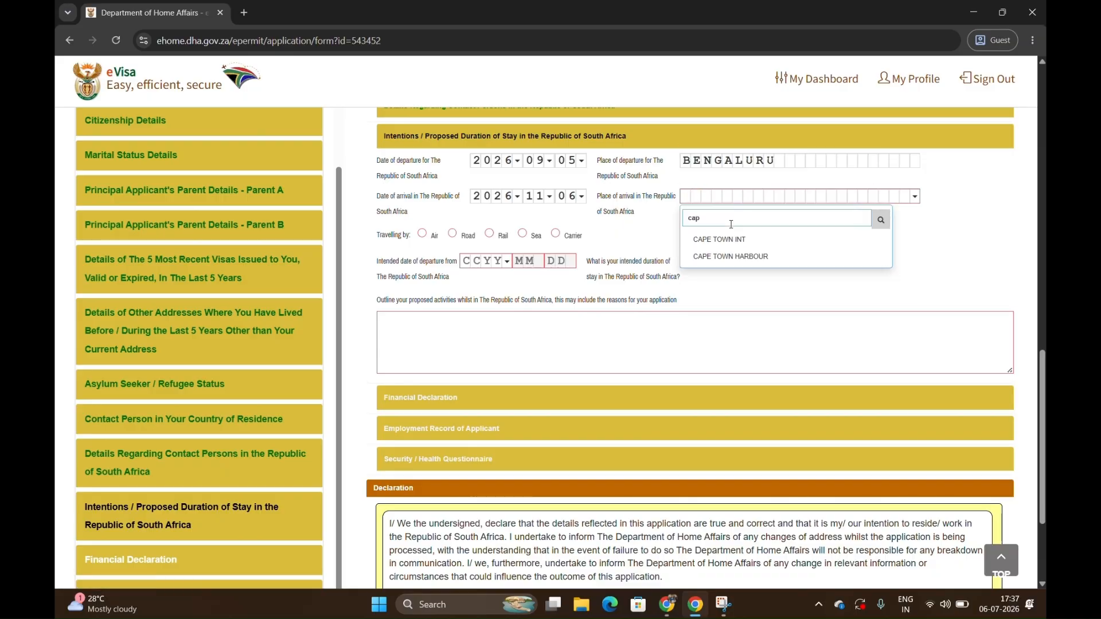
pyautogui.click(720, 239)
pyautogui.click(423, 234)
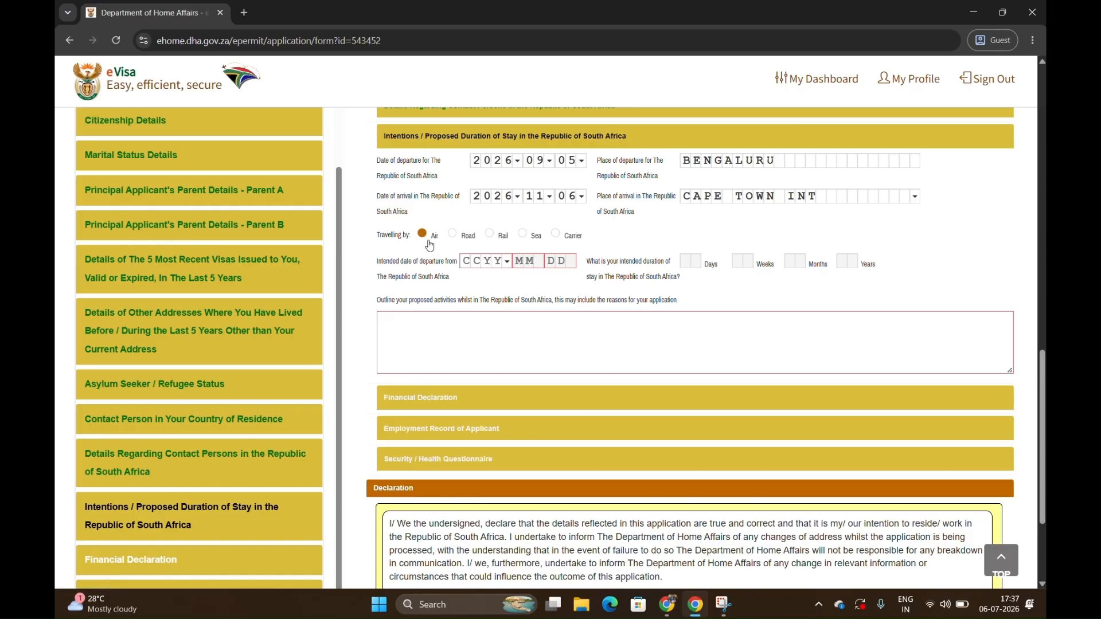
# Set the year of the intended departure from South Africa to 2026 and correct the arrival month to September.
pyautogui.click(468, 263)
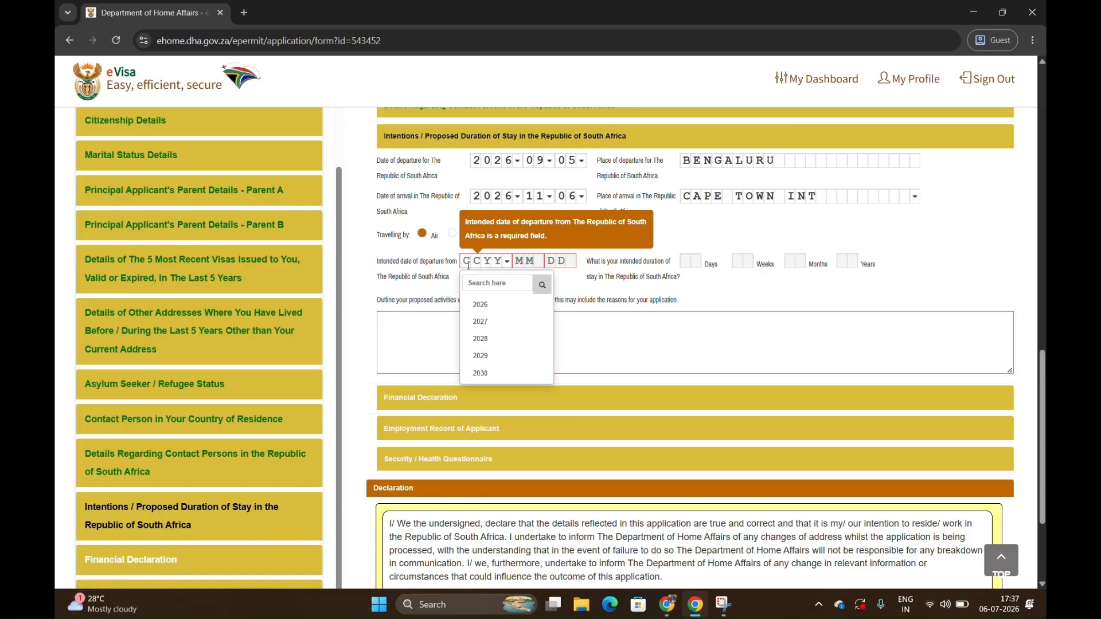
pyautogui.click(485, 304)
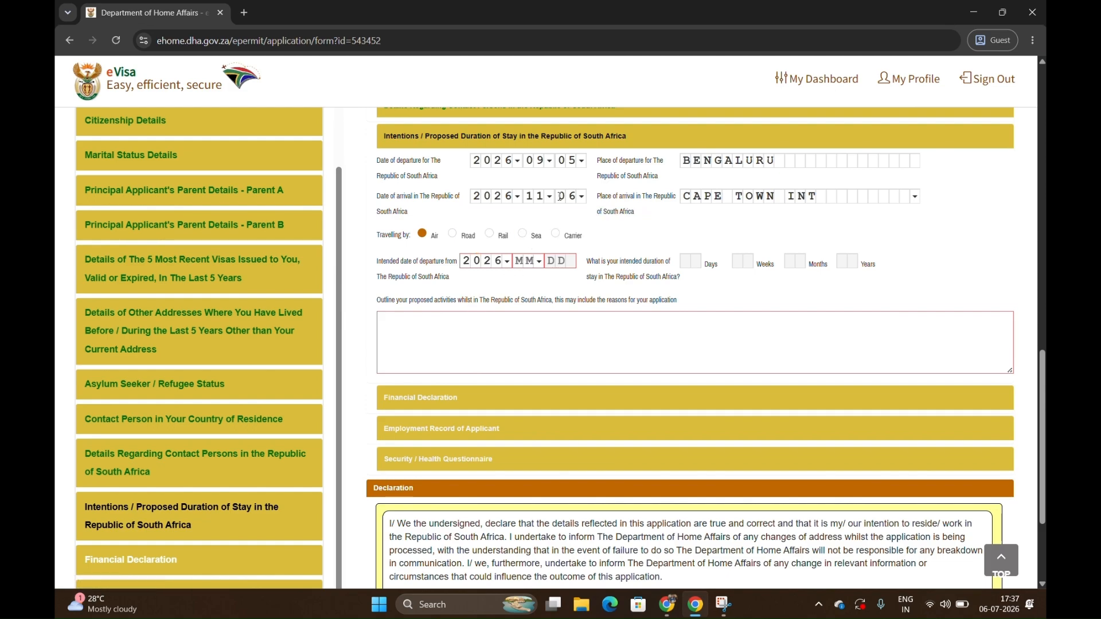
pyautogui.click(539, 196)
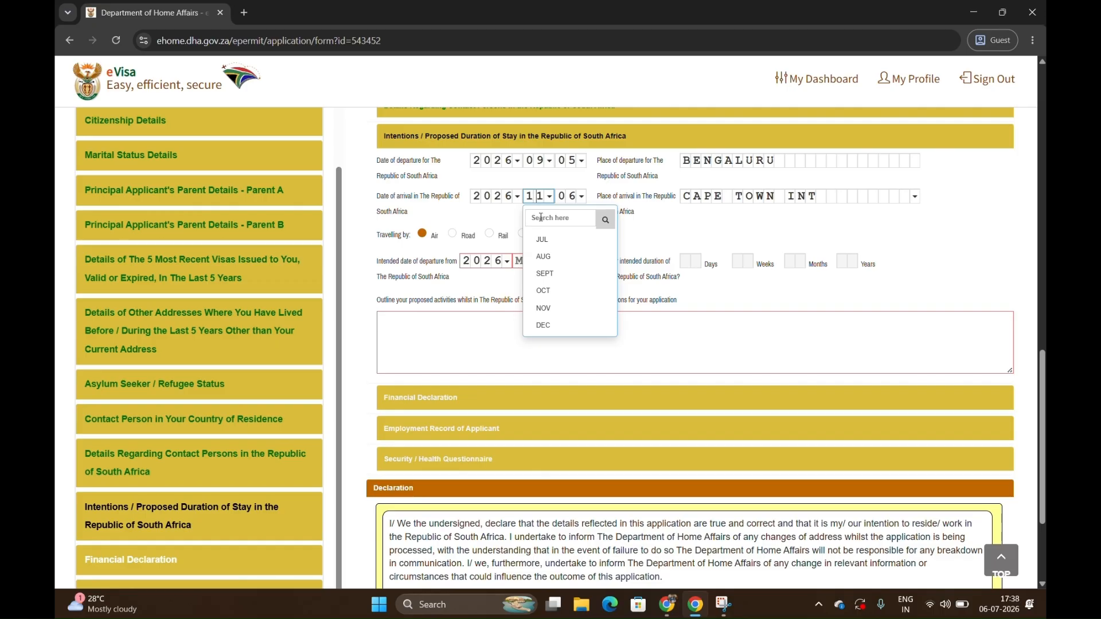
pyautogui.click(550, 308)
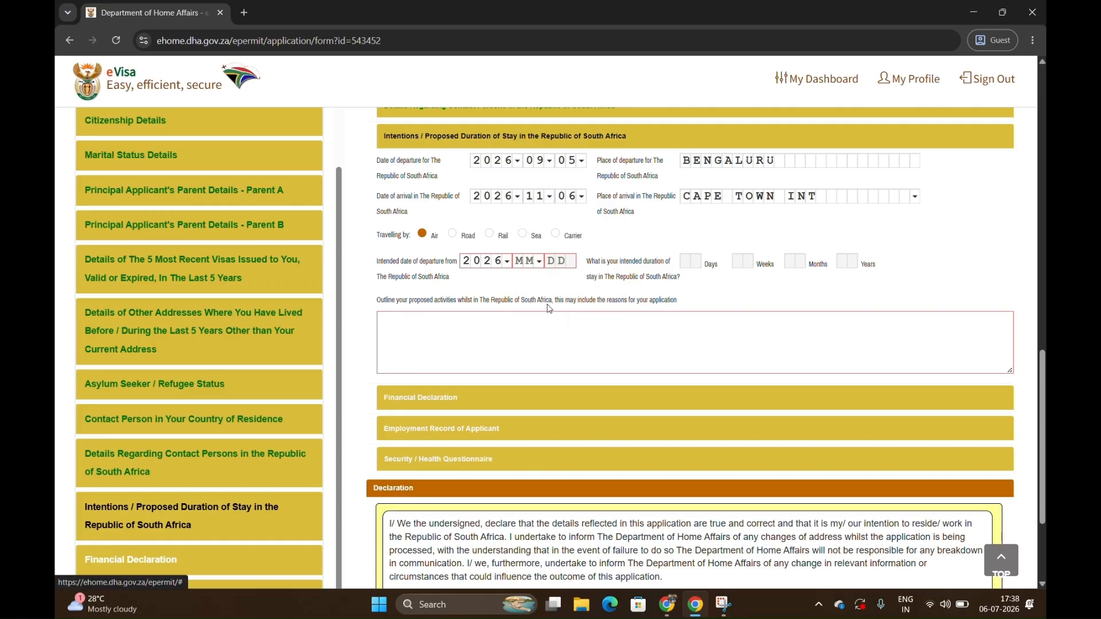
pyautogui.click(546, 196)
pyautogui.click(559, 311)
pyautogui.click(545, 196)
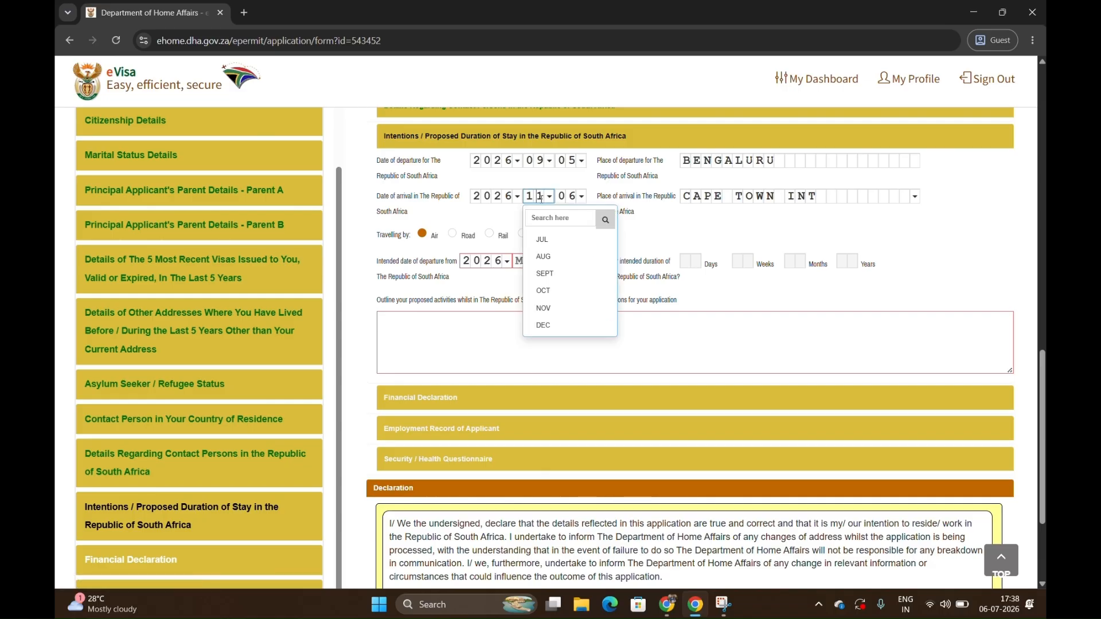
pyautogui.click(552, 275)
# Complete the intended date of departure from South Africa with month October and day 5.
pyautogui.click(521, 260)
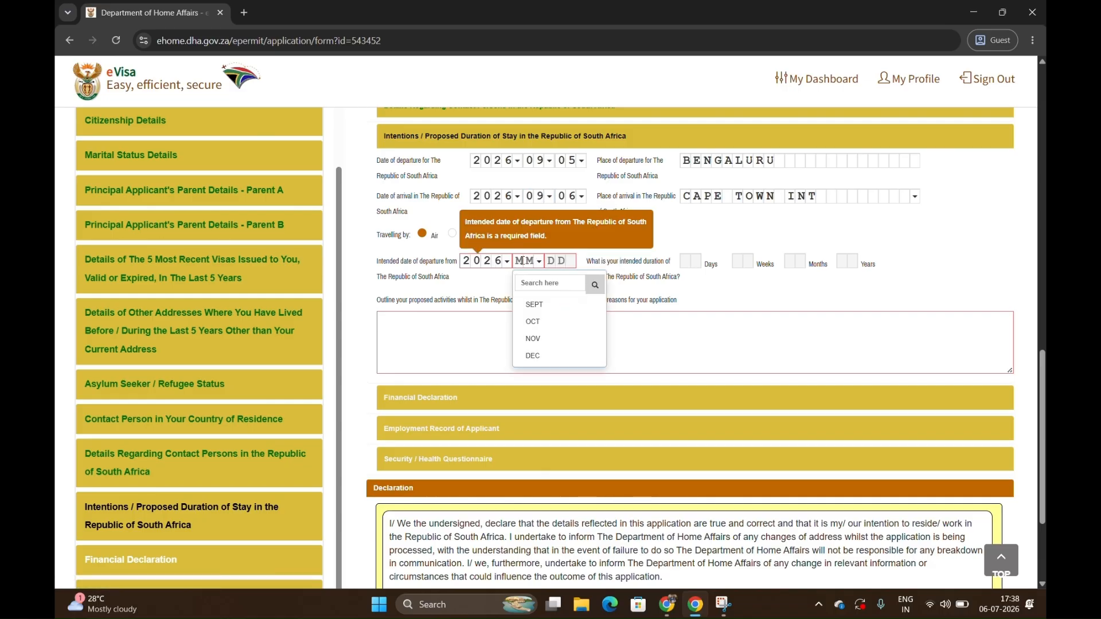
pyautogui.click(533, 320)
pyautogui.click(559, 261)
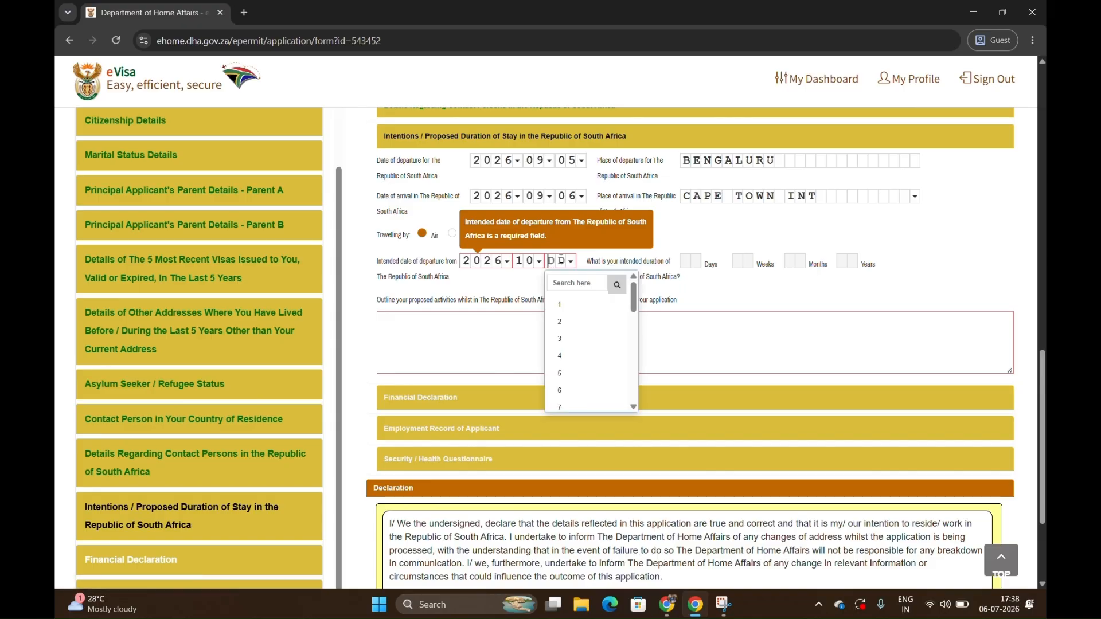
pyautogui.click(574, 365)
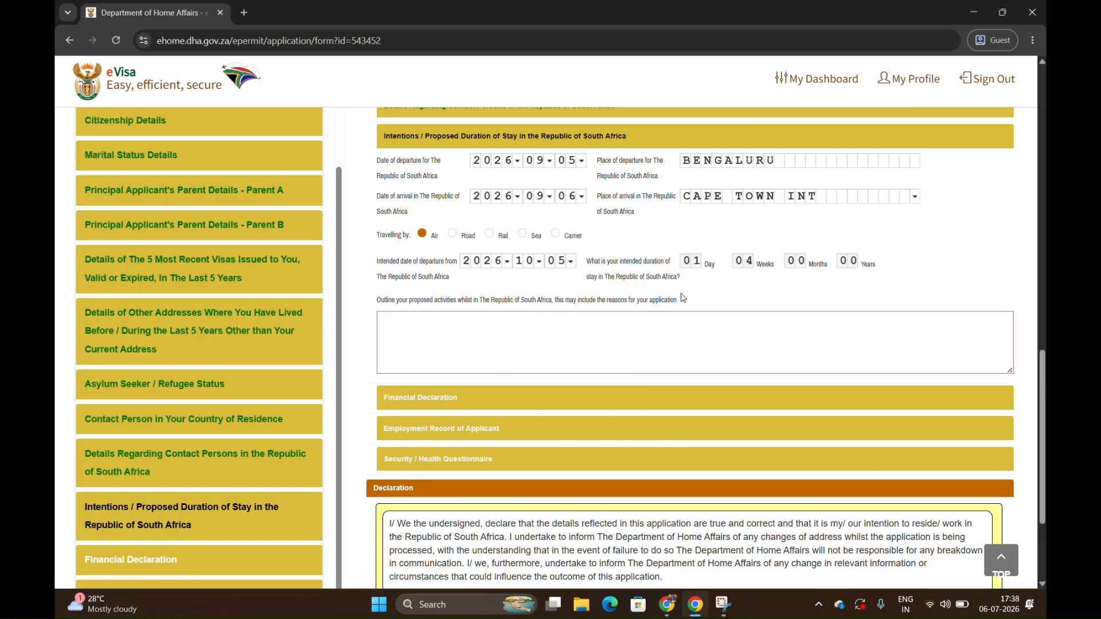
# Outline the proposed activities in South Africa as "TOURISM, VISITING CAPE TOWN".
pyautogui.click(546, 321)
pyautogui.write('TOUR')
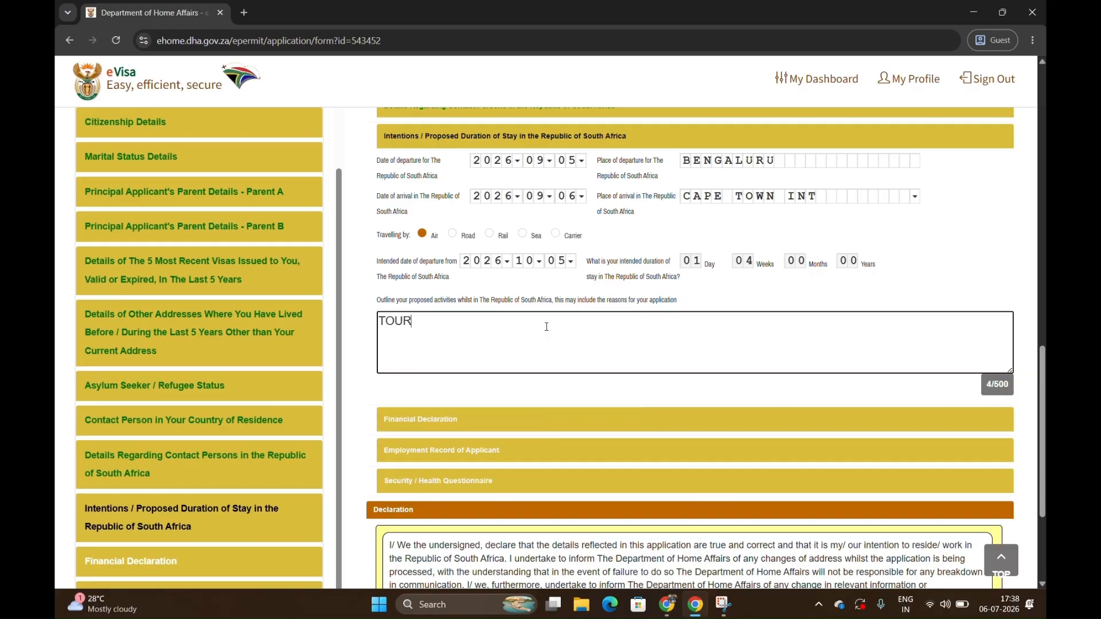
pyautogui.write('ISM, VISITING CAPE')
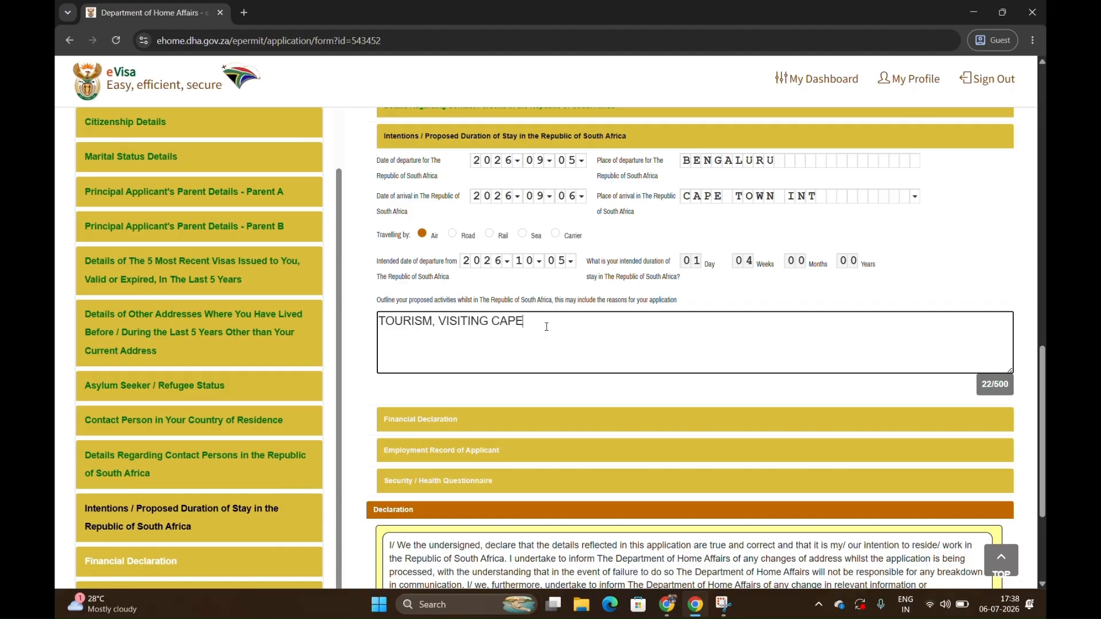
pyautogui.write('TOWN')
# Open the Financial Declaration section and declare available funds of 100000 in INR (India).
pyautogui.click(798, 418)
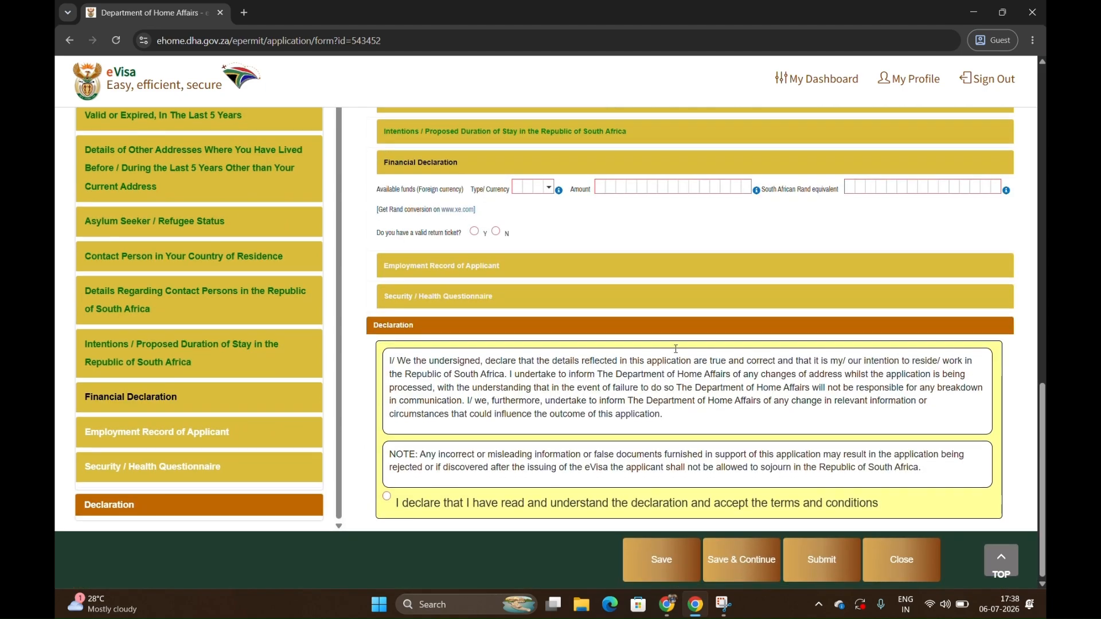
pyautogui.click(531, 187)
pyautogui.write('in')
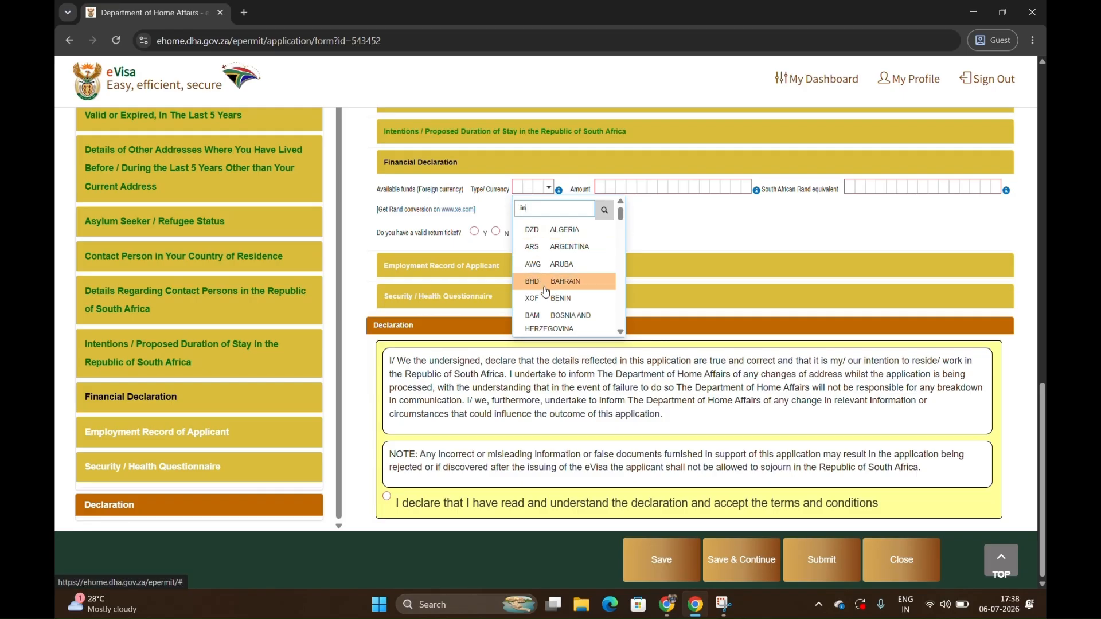
pyautogui.write('d')
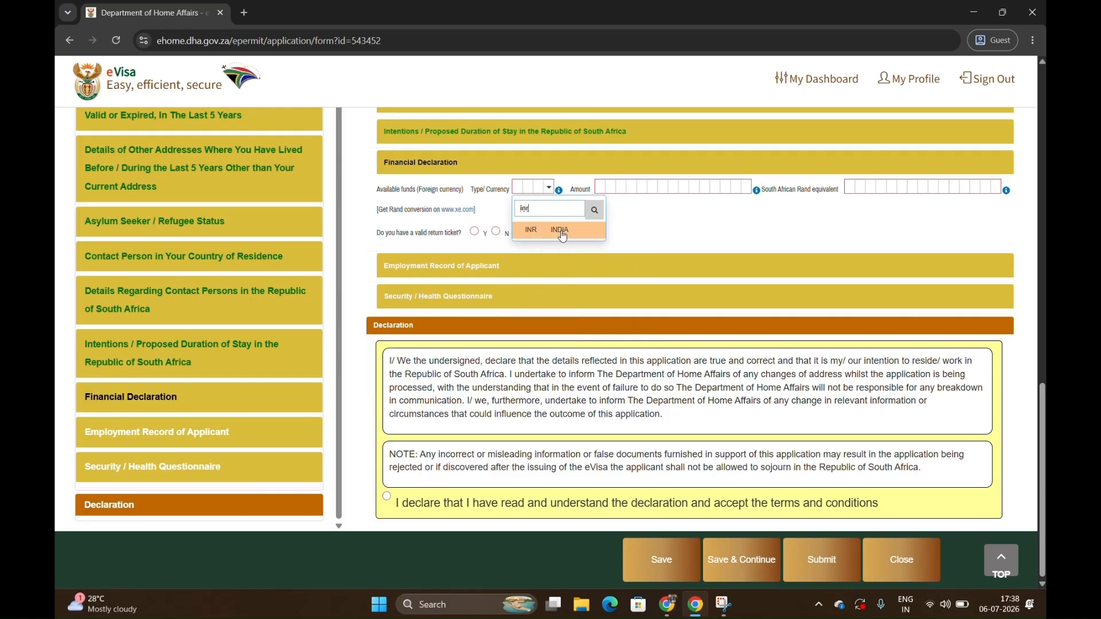
pyautogui.click(563, 230)
pyautogui.click(600, 186)
pyautogui.write('100000')
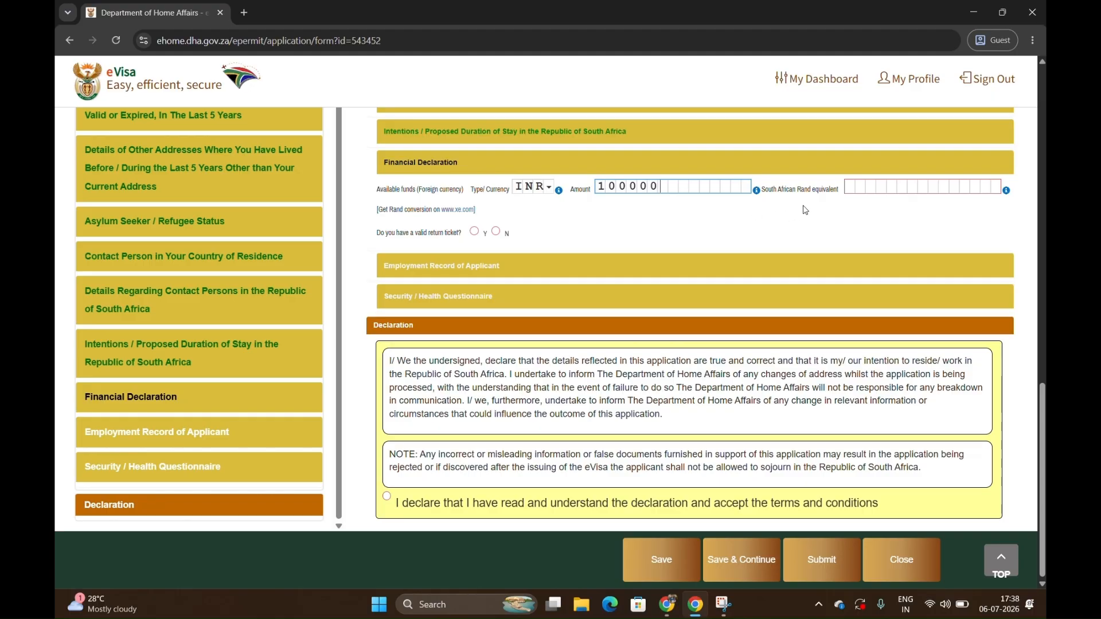
# Enter 5000 as the South African Rand equivalent and declare that the applicant has a valid return ticket.
pyautogui.click(853, 187)
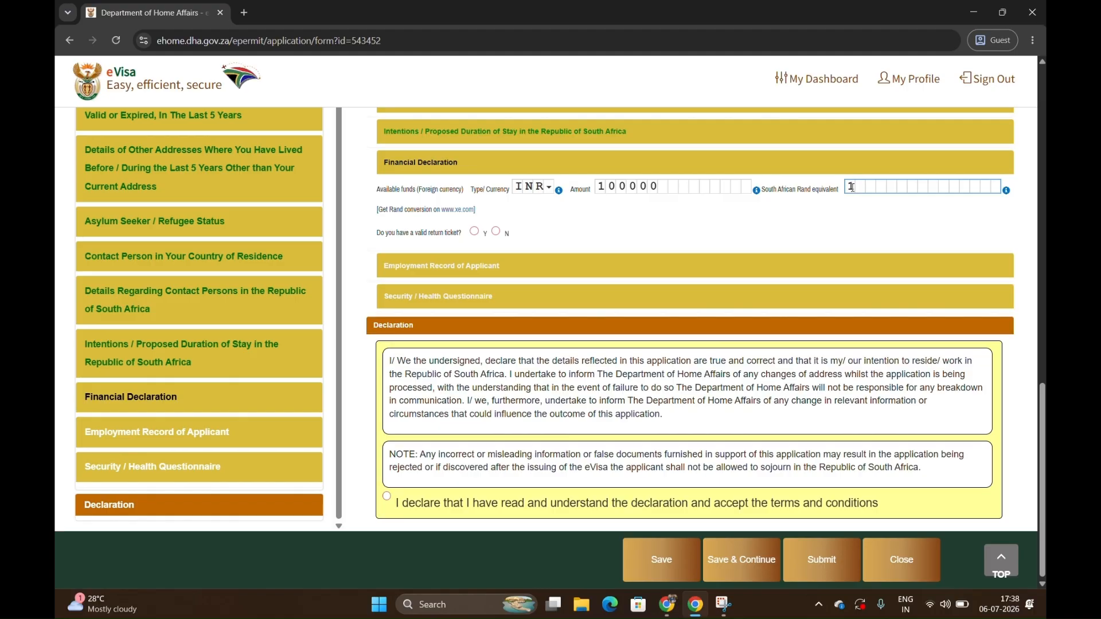
pyautogui.press('BackSpace')
pyautogui.write('5000')
pyautogui.click(482, 236)
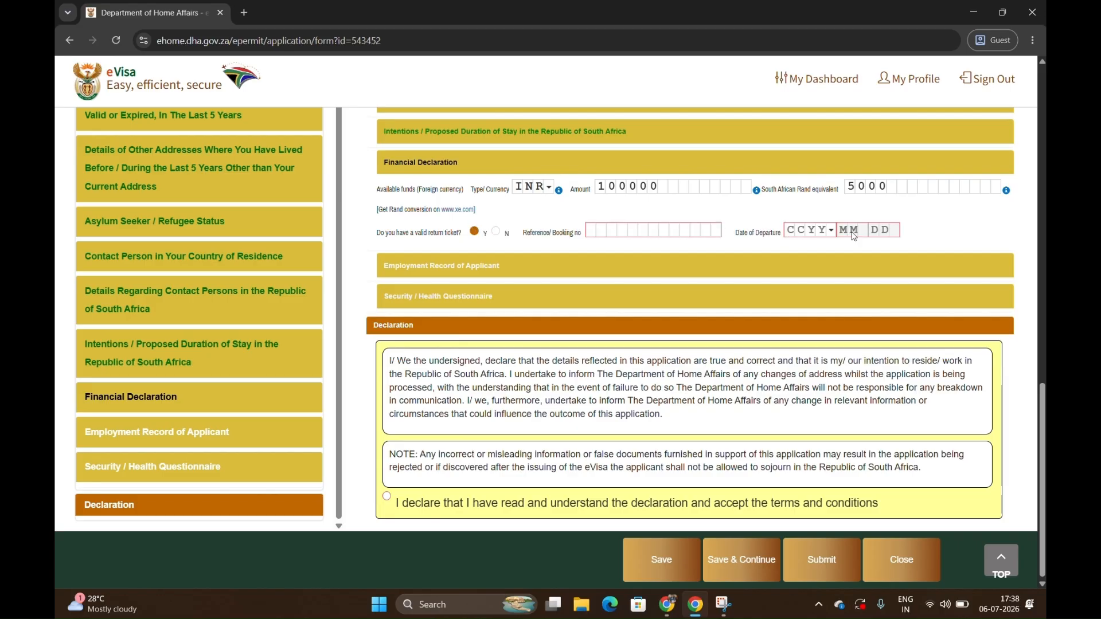
pyautogui.click(495, 234)
pyautogui.click(474, 233)
# Set the return ticket's date of departure to 2026-10-05.
pyautogui.click(786, 225)
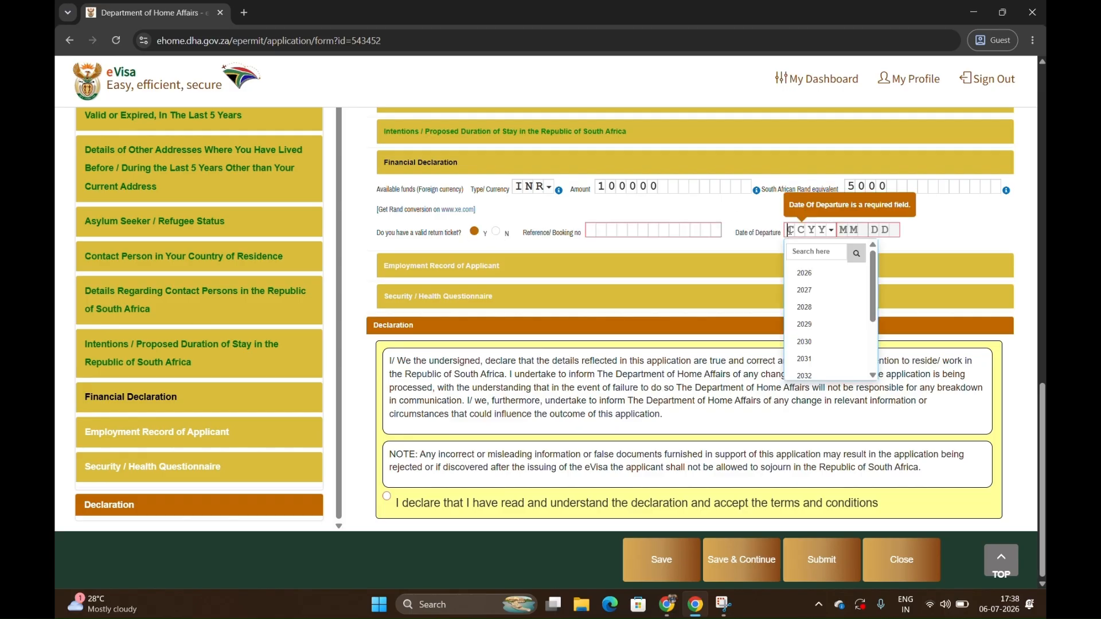
pyautogui.click(819, 271)
pyautogui.click(848, 236)
pyautogui.moveTo(861, 325); pyautogui.dragTo(853, 230)
pyautogui.click(853, 231)
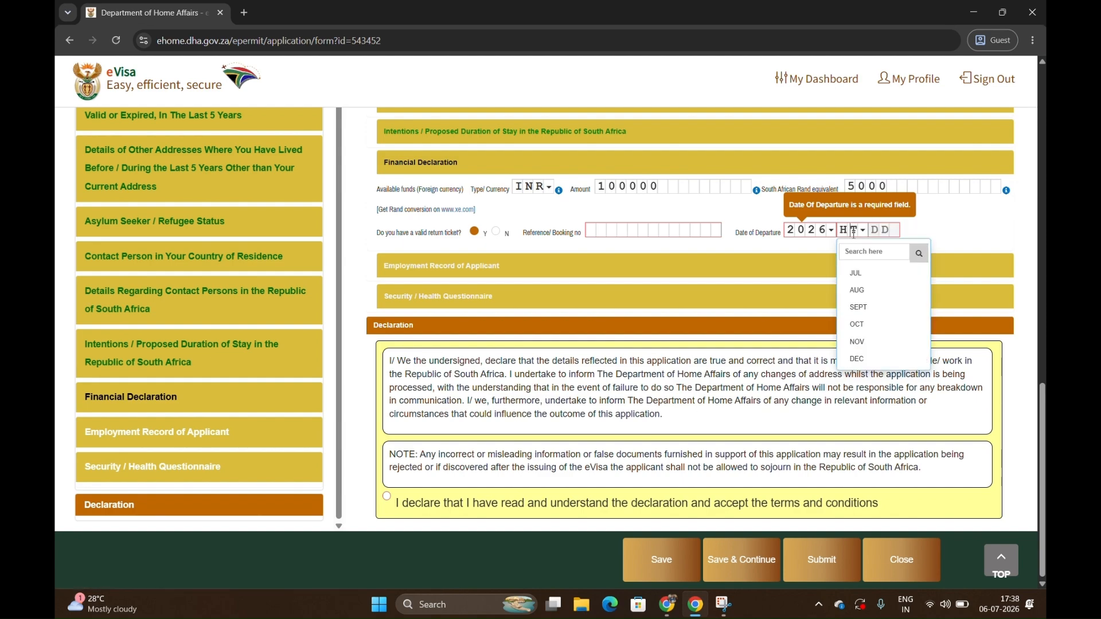
pyautogui.click(869, 323)
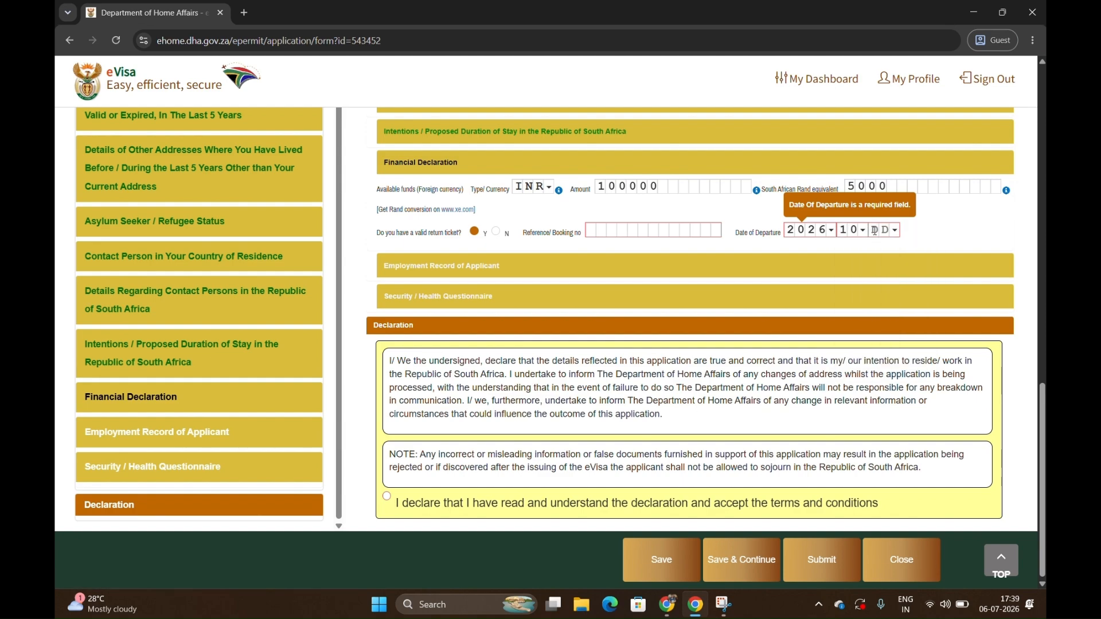
pyautogui.click(886, 342)
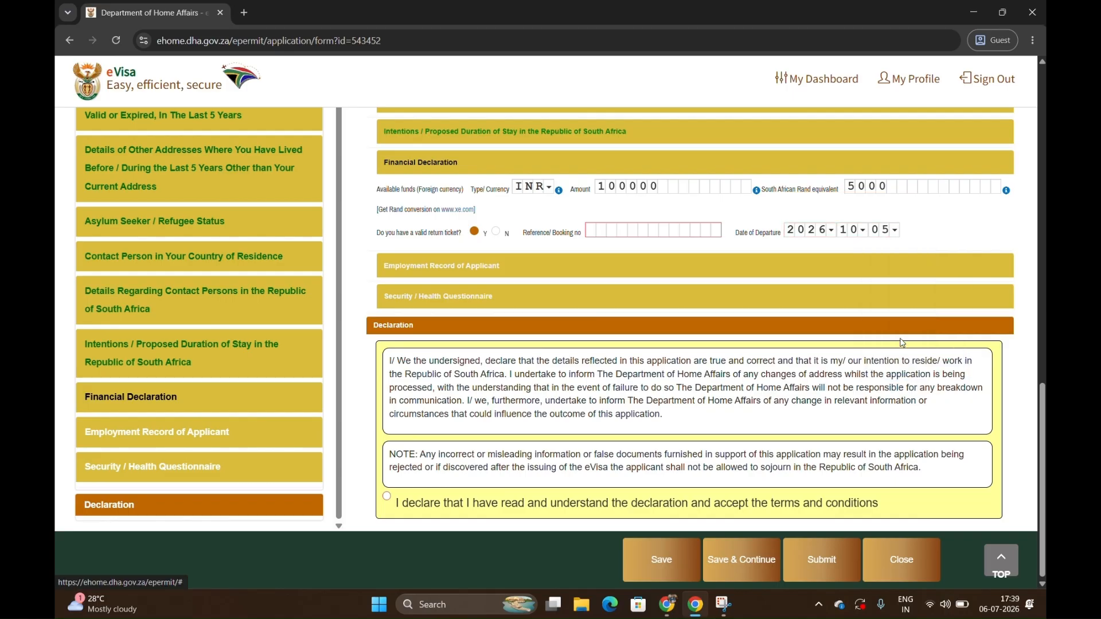
# Fill in the return ticket's reference/booking number.
pyautogui.click(596, 232)
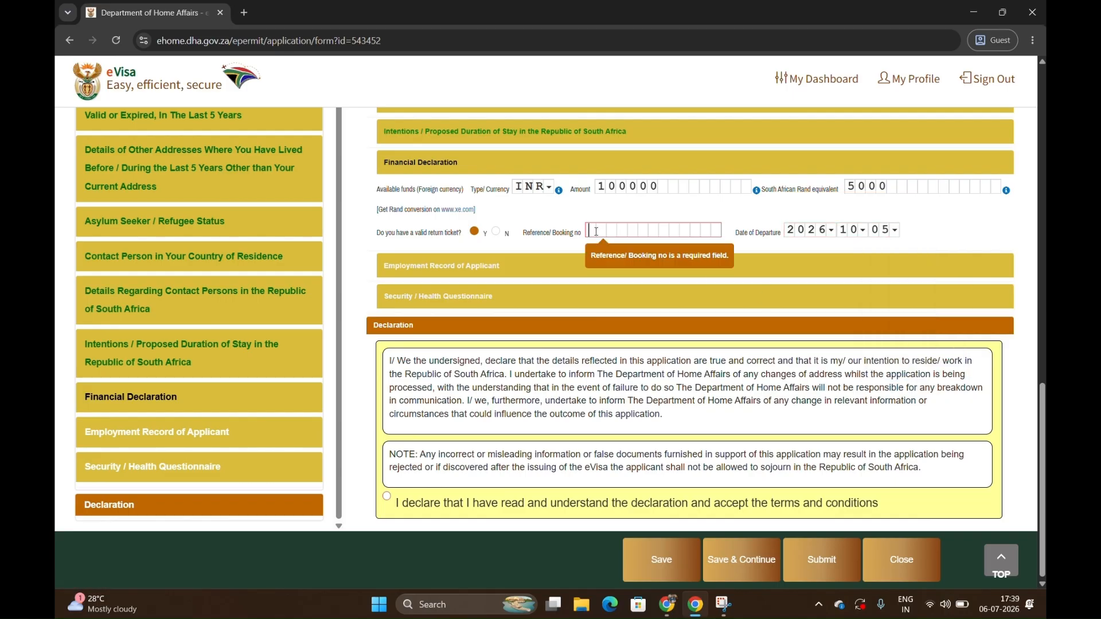
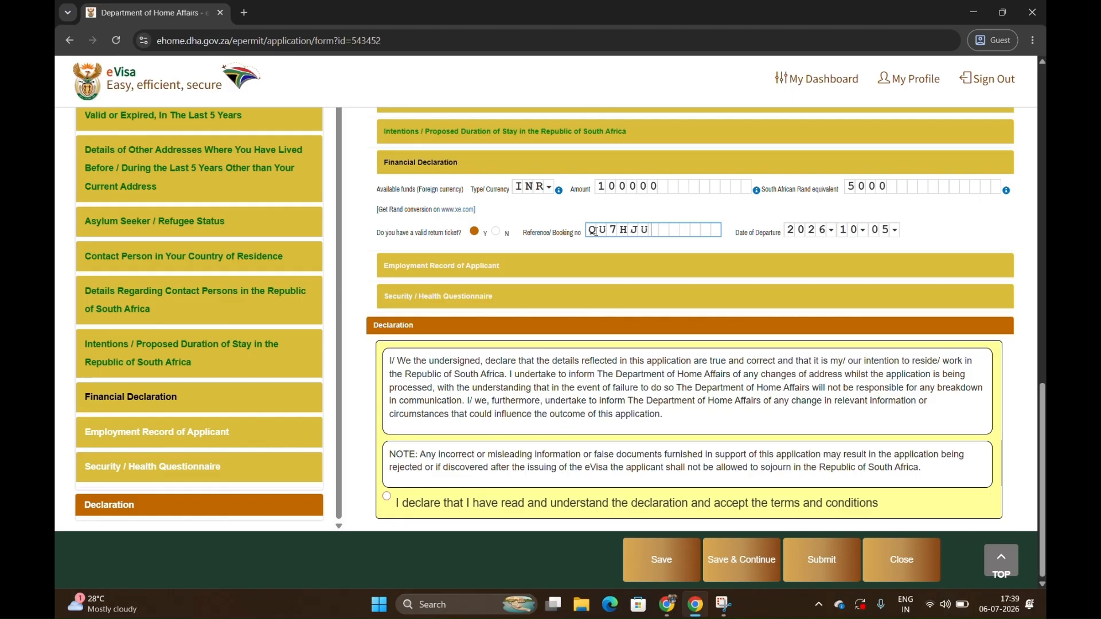
pyautogui.click(986, 236)
# In the Employment Record of Applicant section, declare employment and enter GOOGLE as the employer's name.
pyautogui.click(505, 261)
pyautogui.click(535, 261)
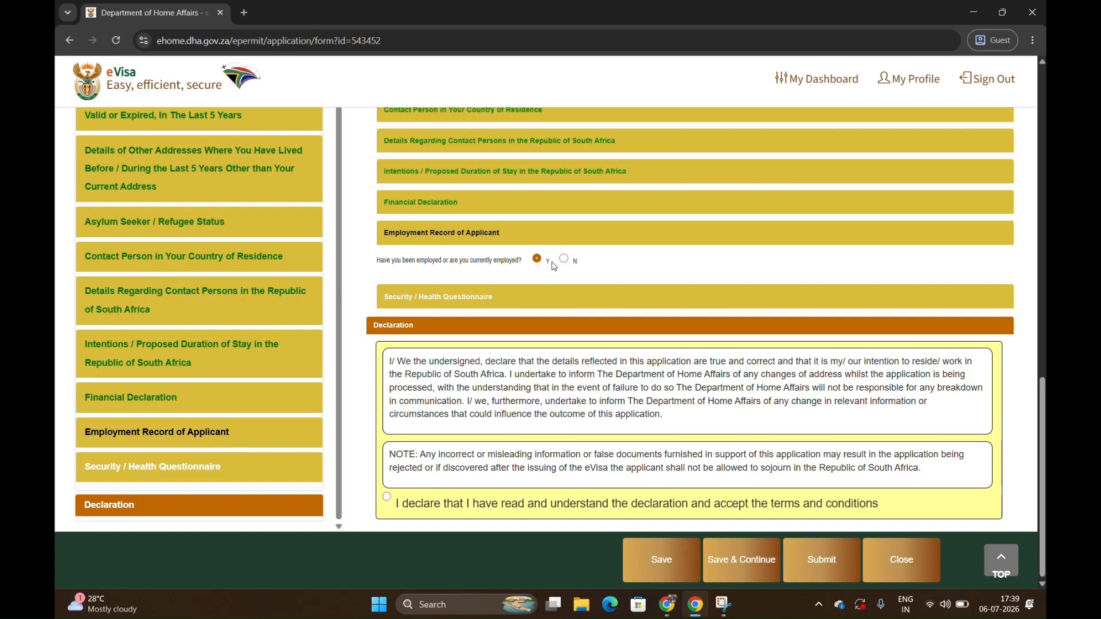
pyautogui.click(536, 260)
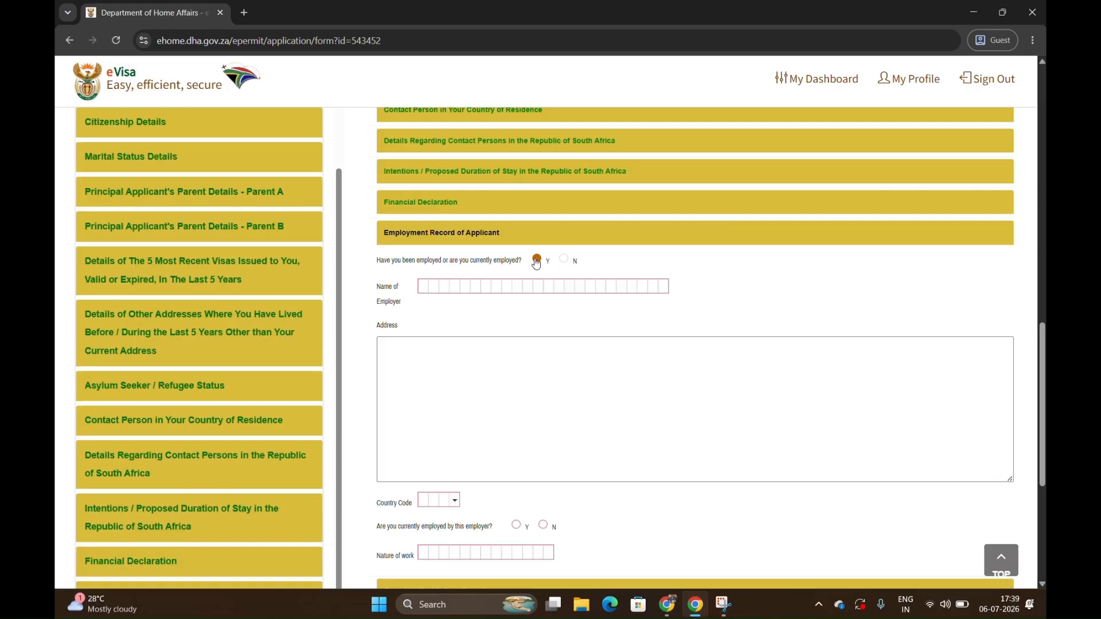
pyautogui.click(419, 284)
pyautogui.write('GOOGLE')
# Enter "LOREM IPSUM" as the employer's address and select IND (India) as its country code.
pyautogui.press('Tab')
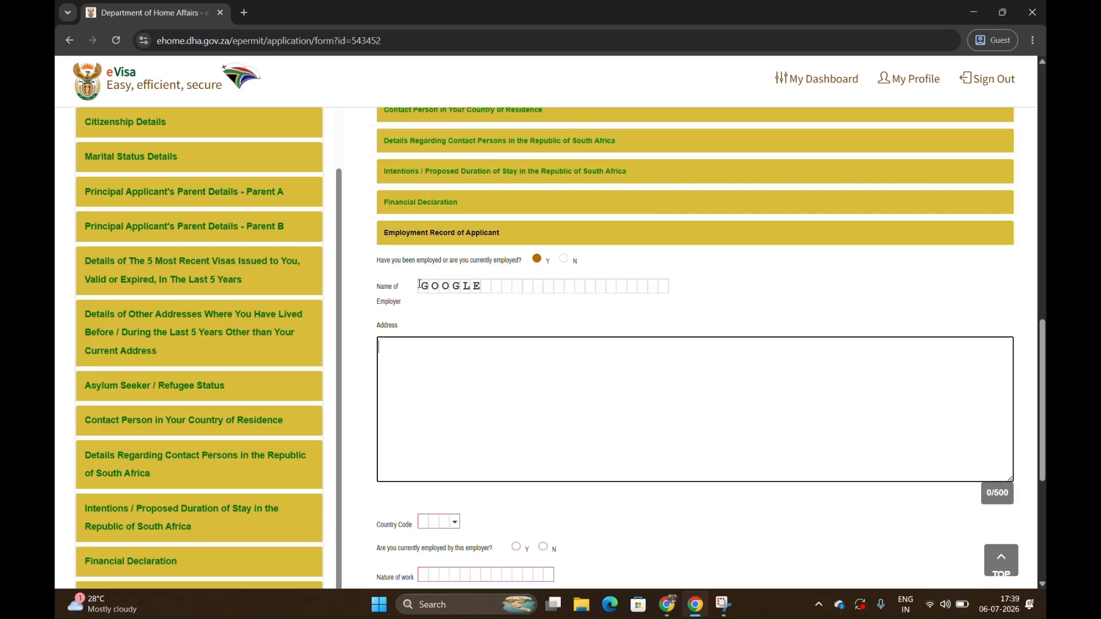
pyautogui.write('LOREM IPSUM')
pyautogui.scroll(-2, 421, 307)
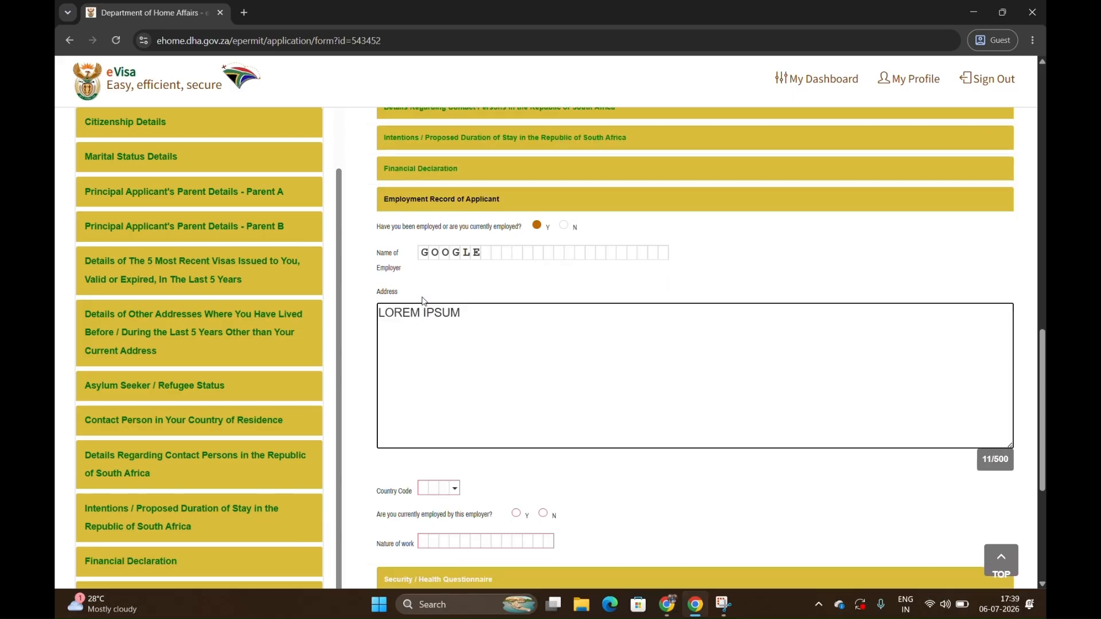
pyautogui.click(434, 388)
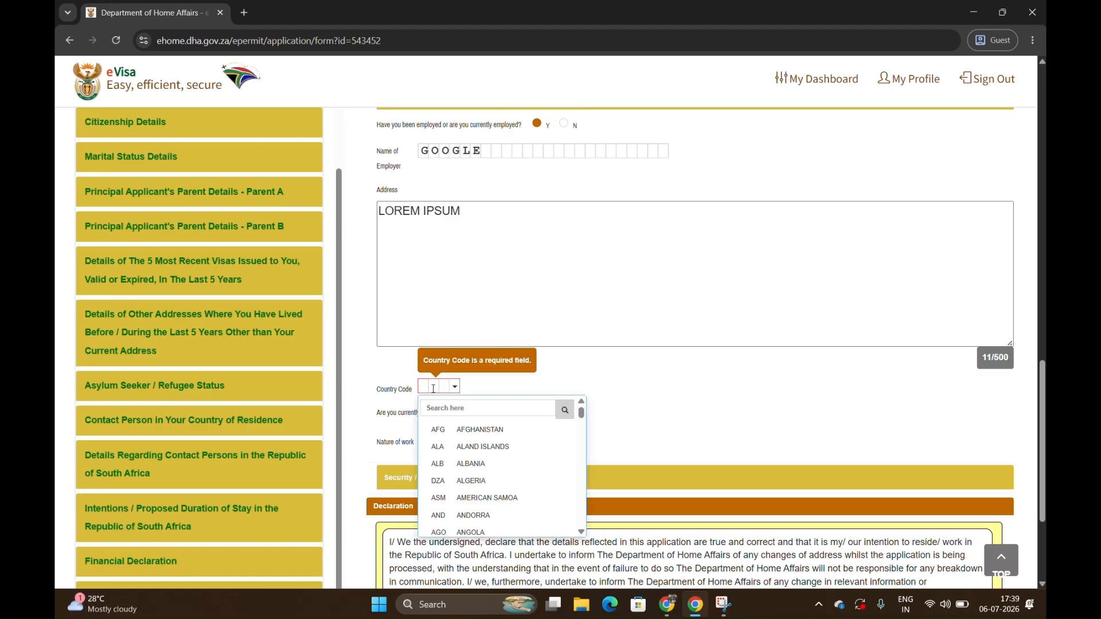
pyautogui.write('ind')
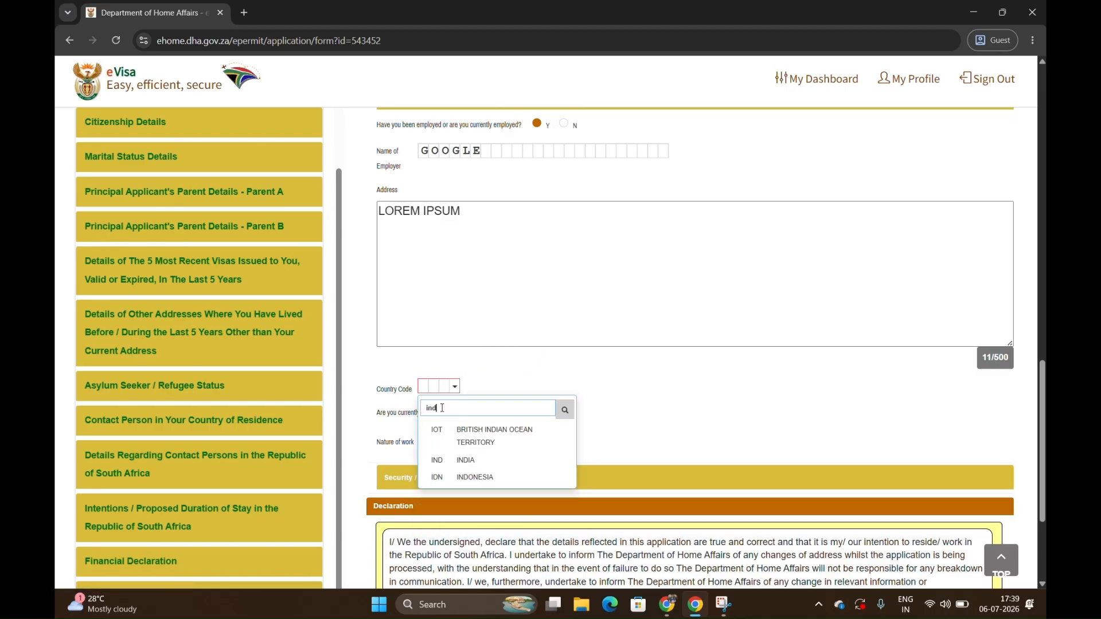
pyautogui.click(448, 460)
# Declare current employment with this employer from 2020-03-06 and enter SOFTWARE as the nature of work.
pyautogui.click(517, 413)
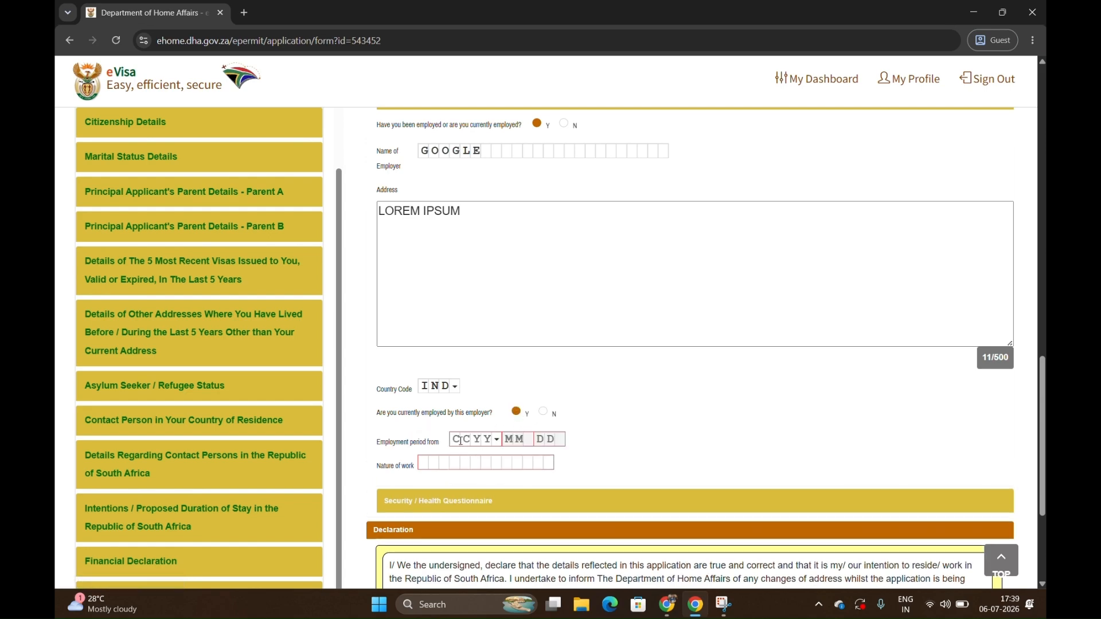
pyautogui.click(461, 441)
pyautogui.write('2020')
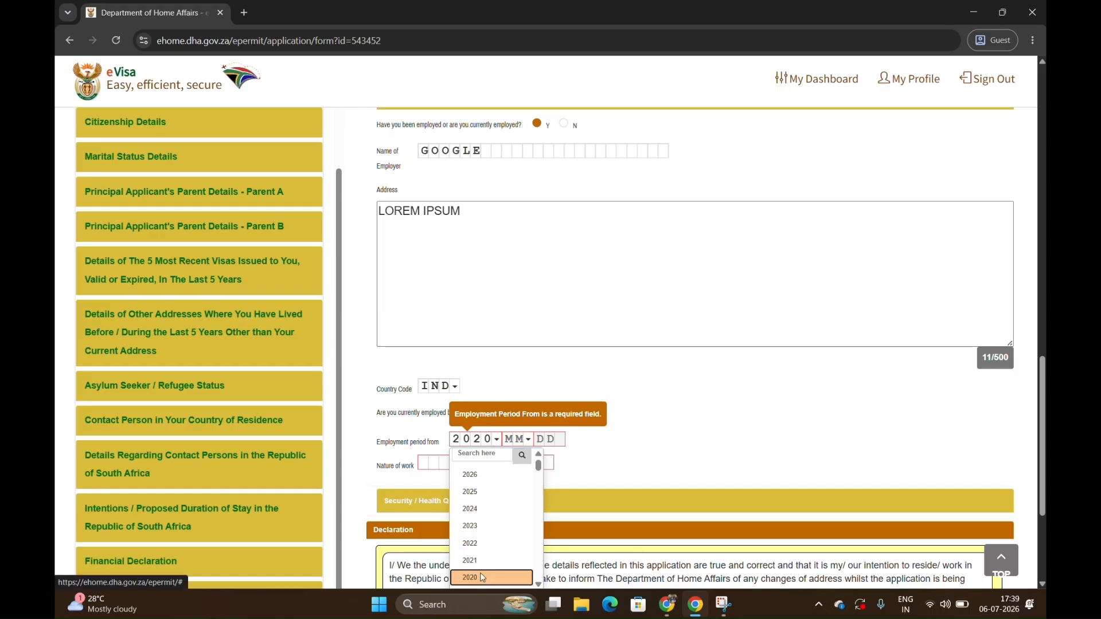
pyautogui.click(482, 577)
pyautogui.click(519, 439)
pyautogui.click(534, 512)
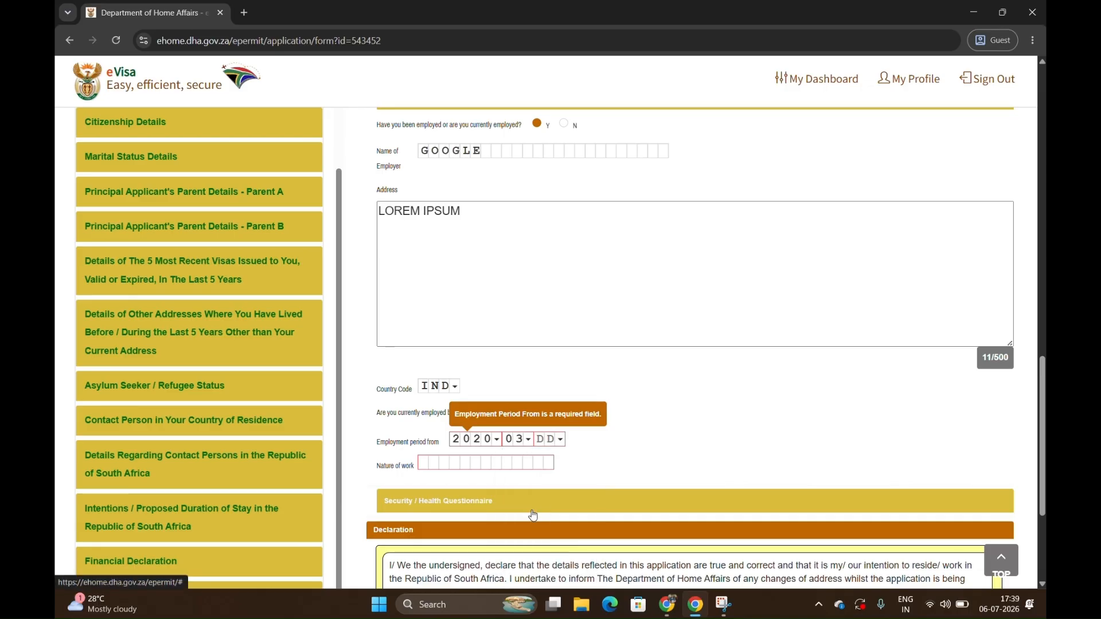
pyautogui.click(549, 439)
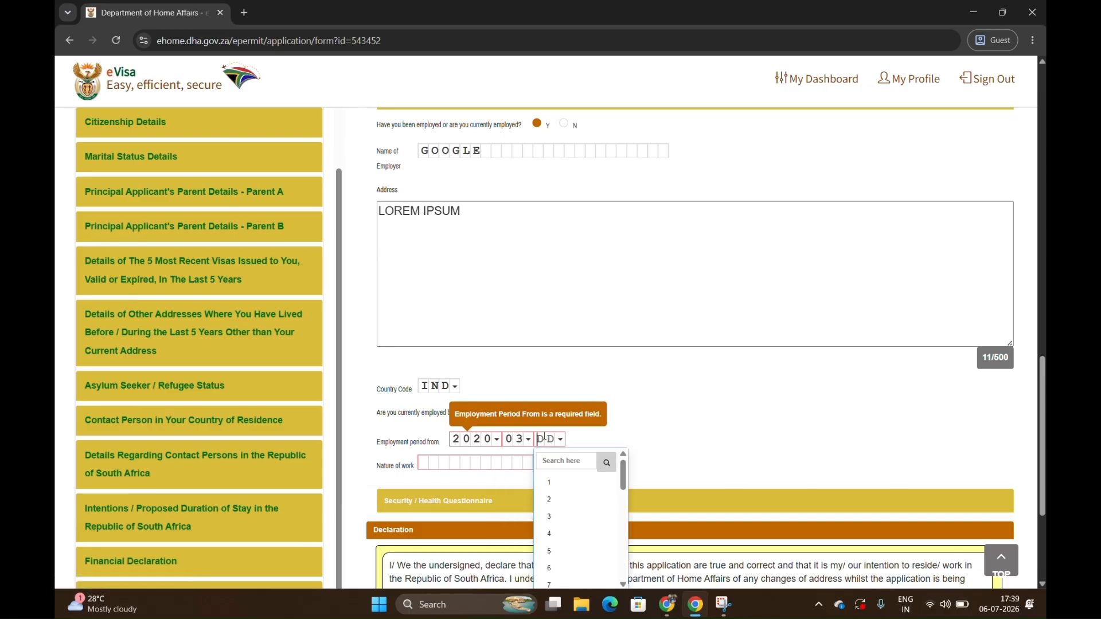
pyautogui.click(565, 568)
pyautogui.click(421, 462)
pyautogui.write('SOFTWARE')
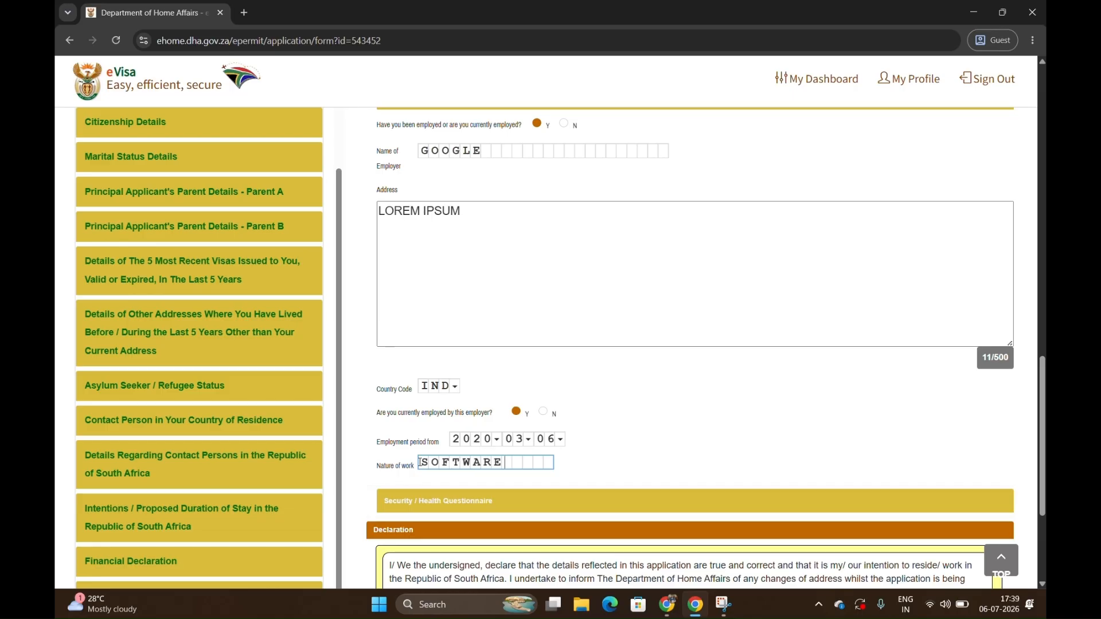
# Open the Security / Health Questionnaire and answer No to all seven questions, from refused entry to membership of a violence-advocating organisation.
pyautogui.scroll(-2, 418, 462)
pyautogui.click(459, 411)
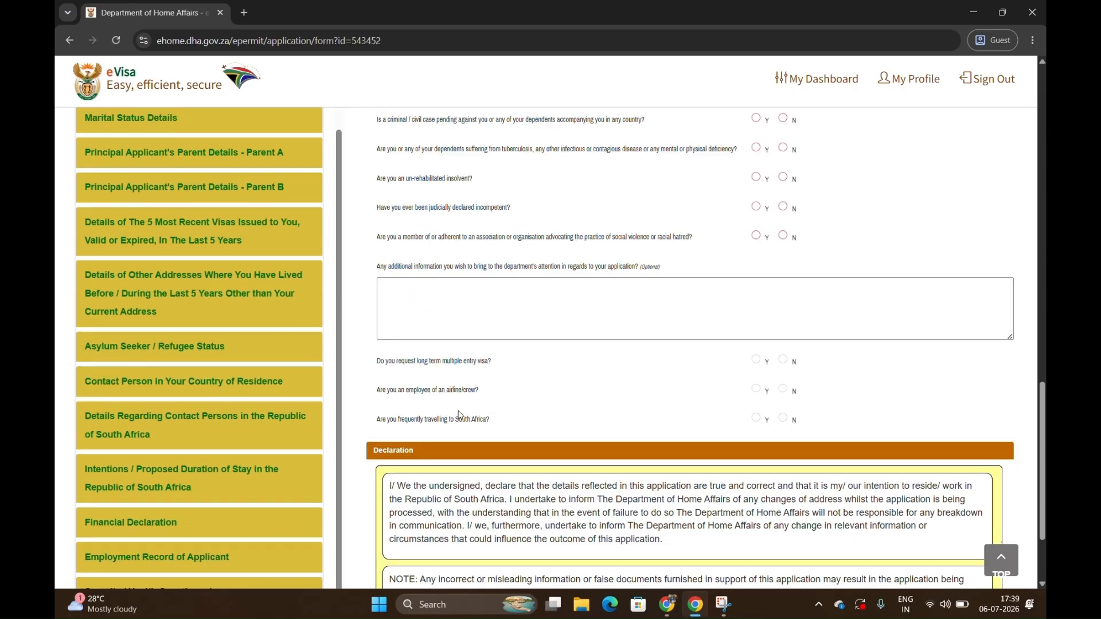
pyautogui.click(783, 133)
pyautogui.click(783, 163)
pyautogui.click(783, 192)
pyautogui.click(783, 221)
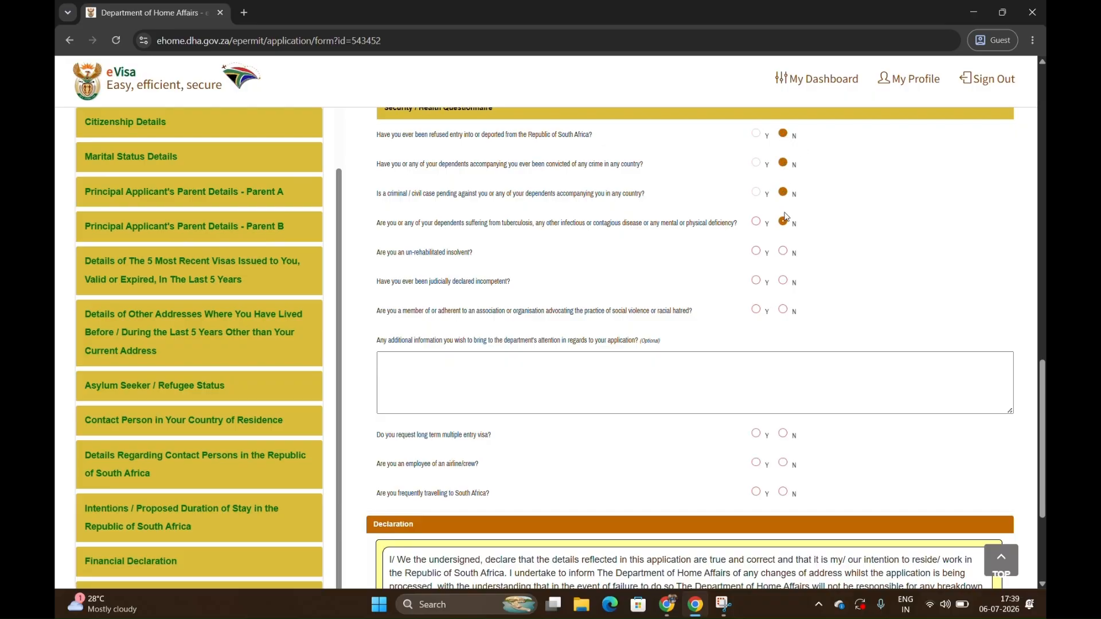
pyautogui.click(784, 252)
pyautogui.click(784, 281)
pyautogui.click(785, 311)
pyautogui.click(783, 223)
# Enter "NA" as the additional information for the department.
pyautogui.click(792, 369)
pyautogui.write('N')
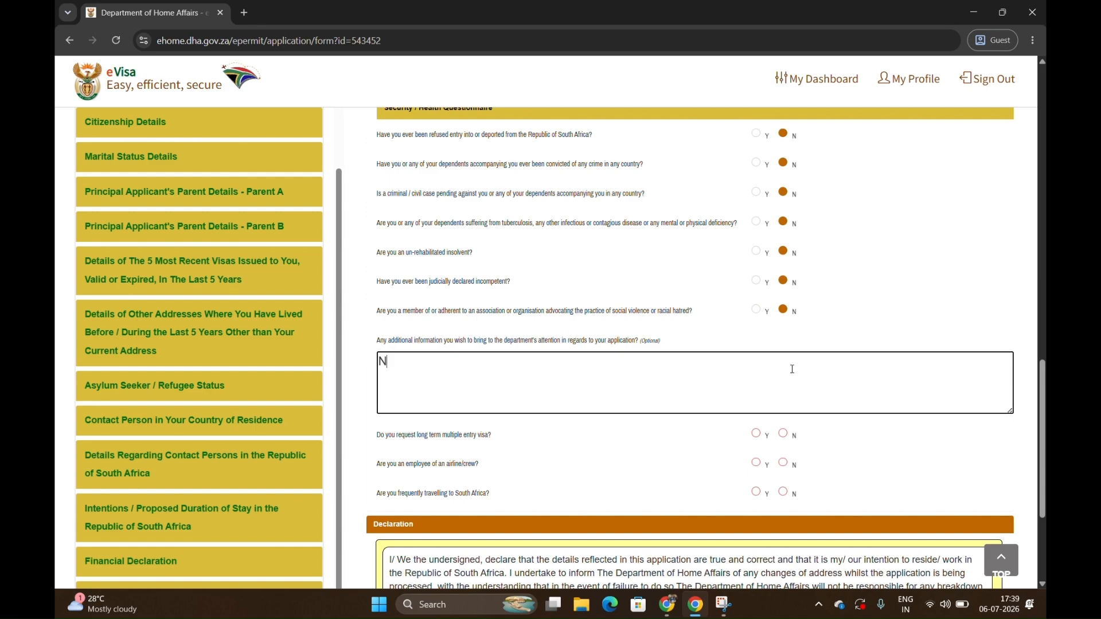
pyautogui.write('A')
# Answer No to requesting a long term multiple entry visa, being airline crew and frequently travelling to South Africa.
pyautogui.scroll(-1, 789, 384)
pyautogui.click(784, 396)
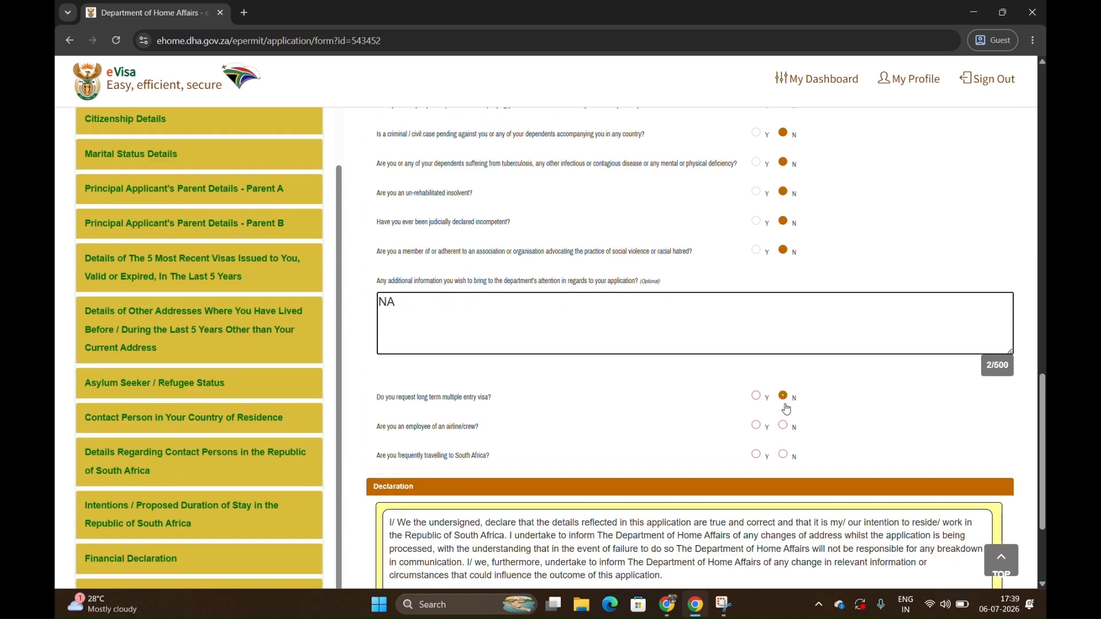
pyautogui.click(784, 426)
pyautogui.click(784, 455)
# Accept the declaration's terms and conditions and save the application form to continue.
pyautogui.scroll(-3, 787, 460)
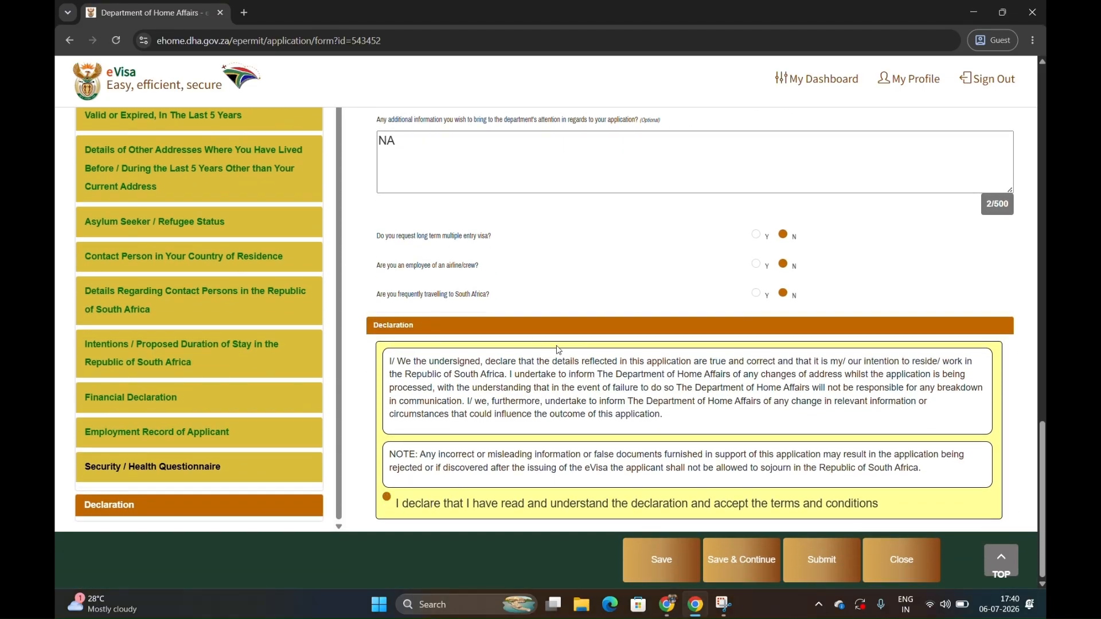
pyautogui.click(746, 561)
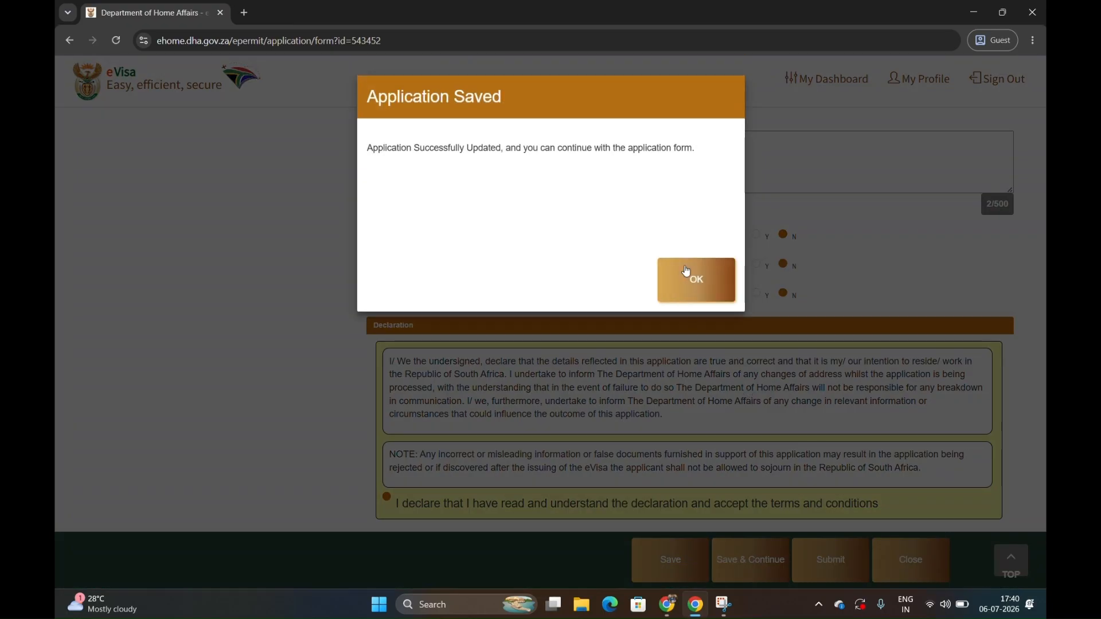
pyautogui.click(688, 270)
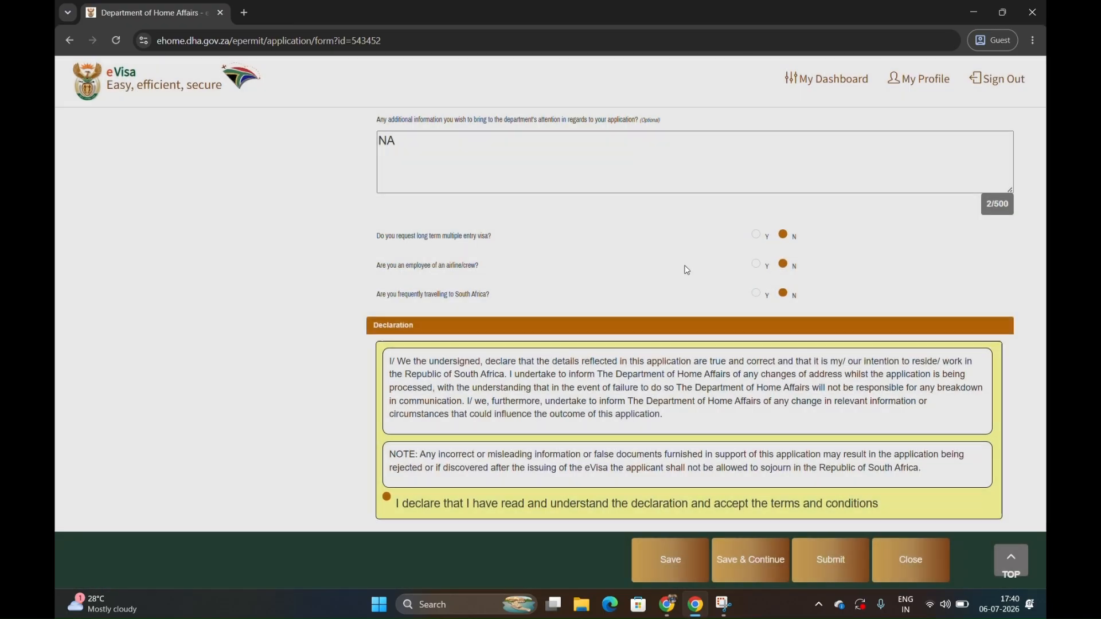
# Submit the application, confirming that it has been reviewed, and return to the main dashboard.
pyautogui.scroll(2, 249, 360)
pyautogui.scroll(-2, 249, 360)
pyautogui.scroll(3, 186, 222)
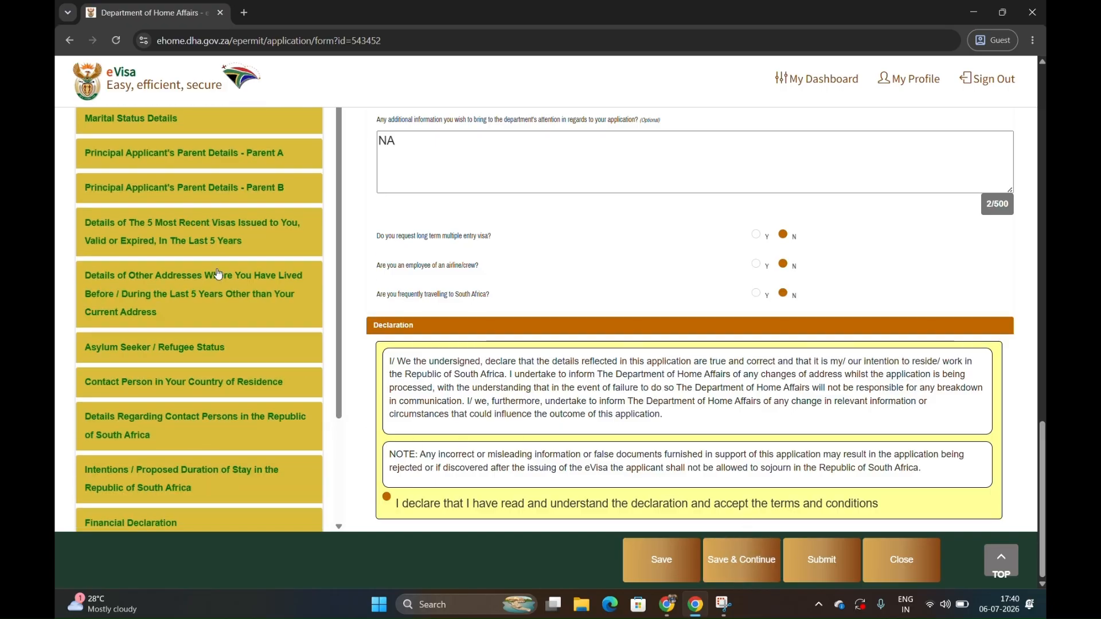
pyautogui.scroll(5, 161, 183)
pyautogui.scroll(5, 164, 185)
pyautogui.scroll(-12, 164, 183)
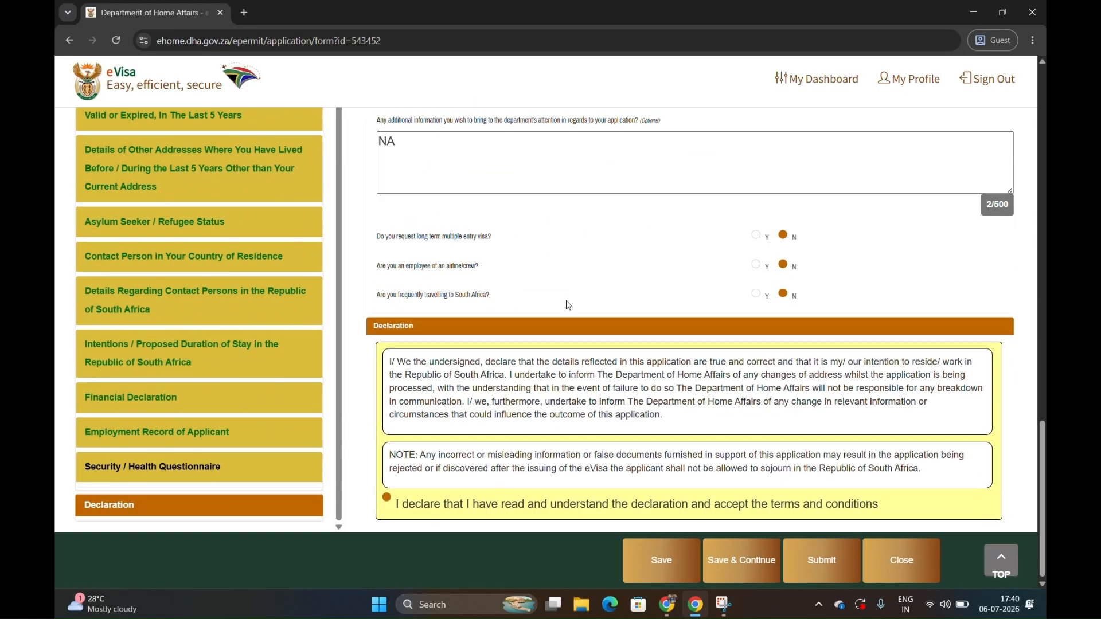
pyautogui.click(821, 579)
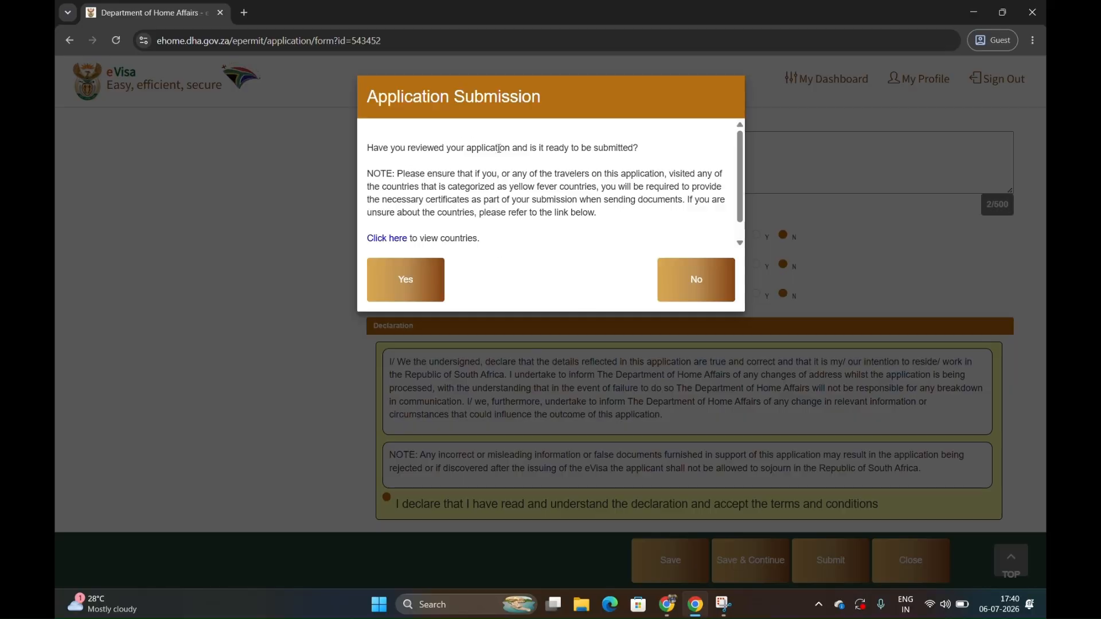
pyautogui.click(424, 293)
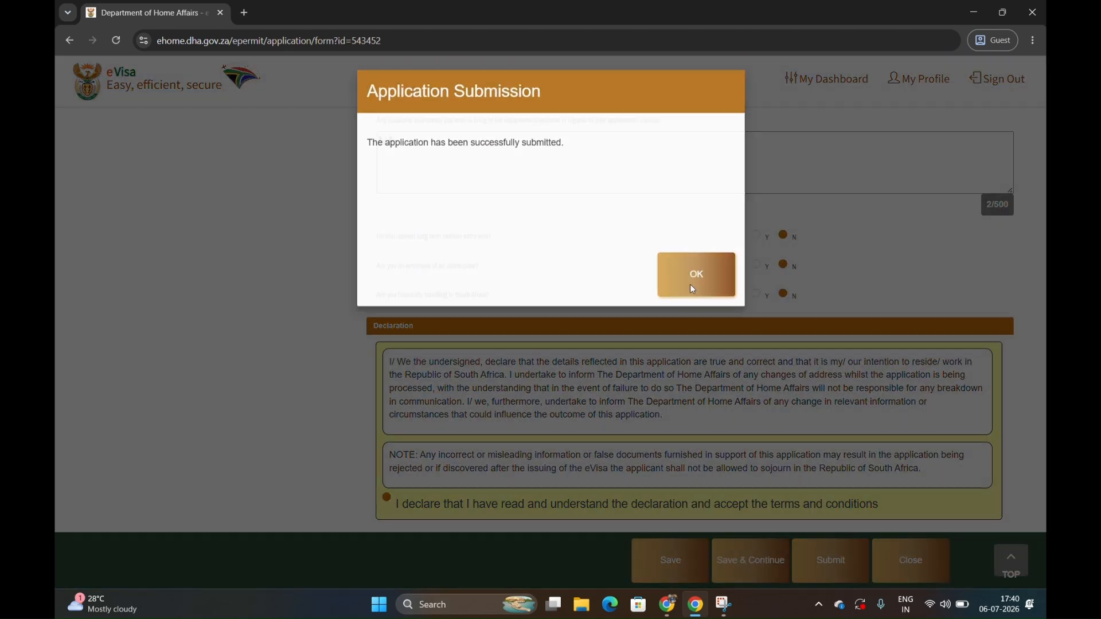
pyautogui.click(694, 287)
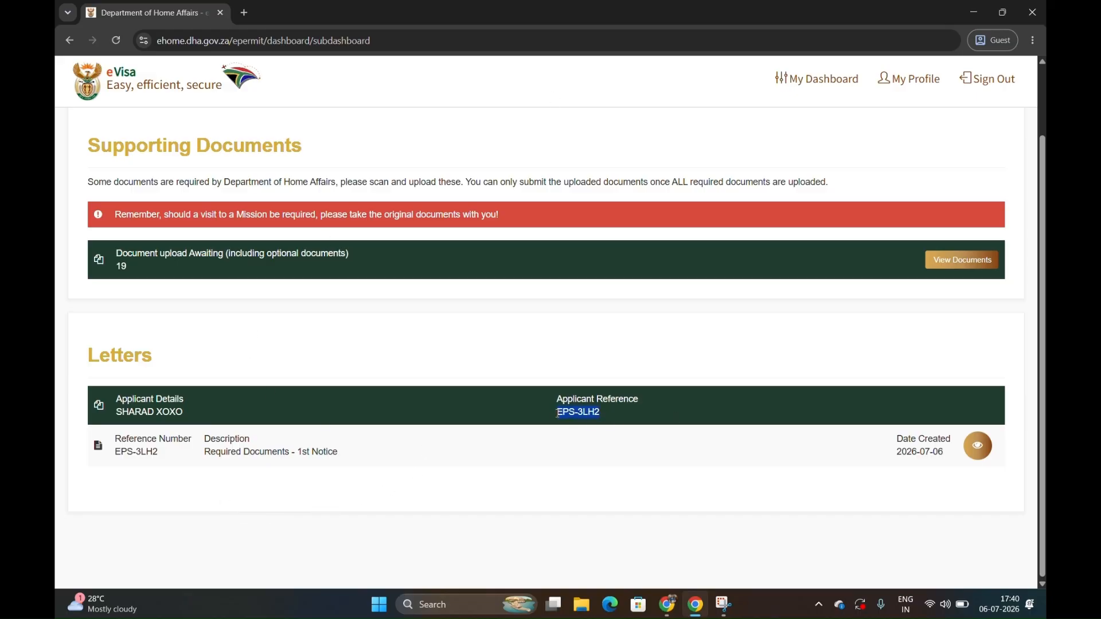
pyautogui.click(806, 89)
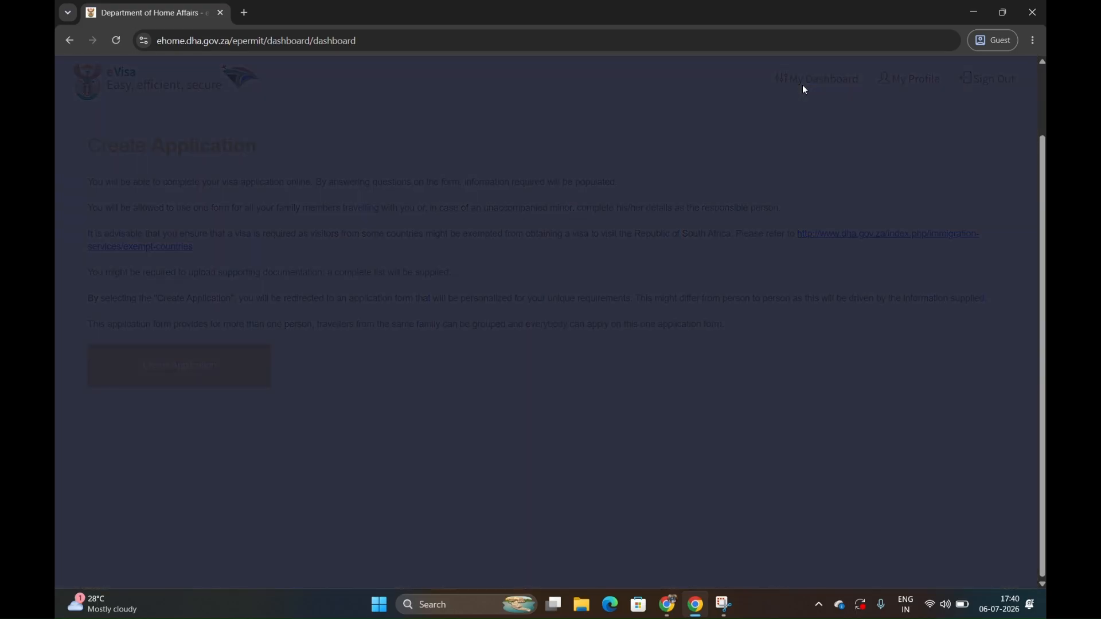
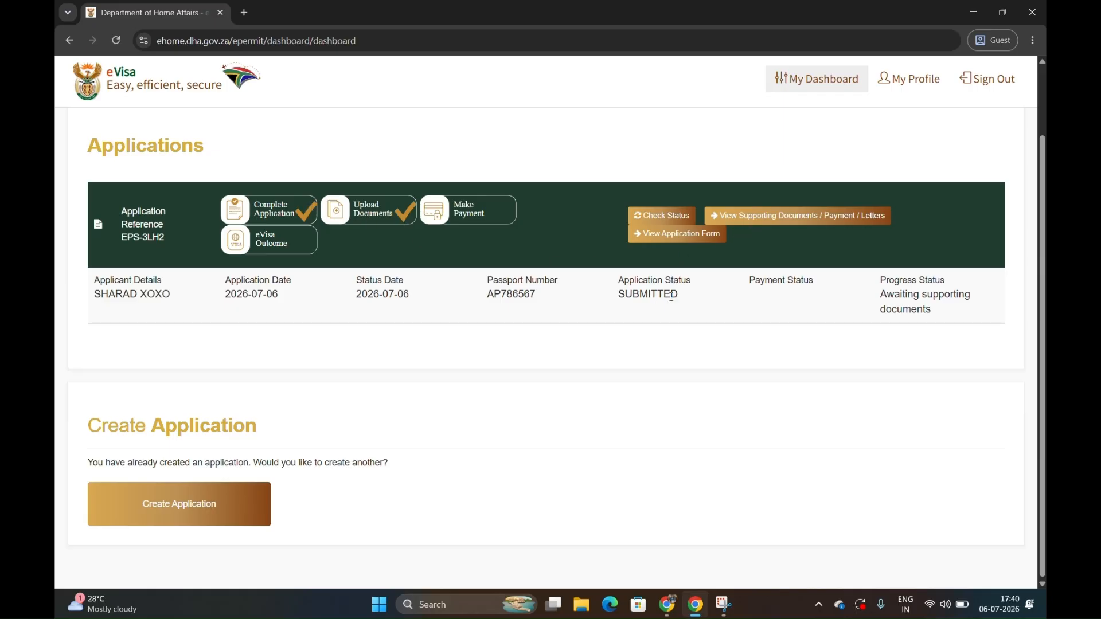
# Check the application's progress status and open its list of supporting documents awaiting upload.
pyautogui.moveTo(883, 294); pyautogui.dragTo(940, 318)
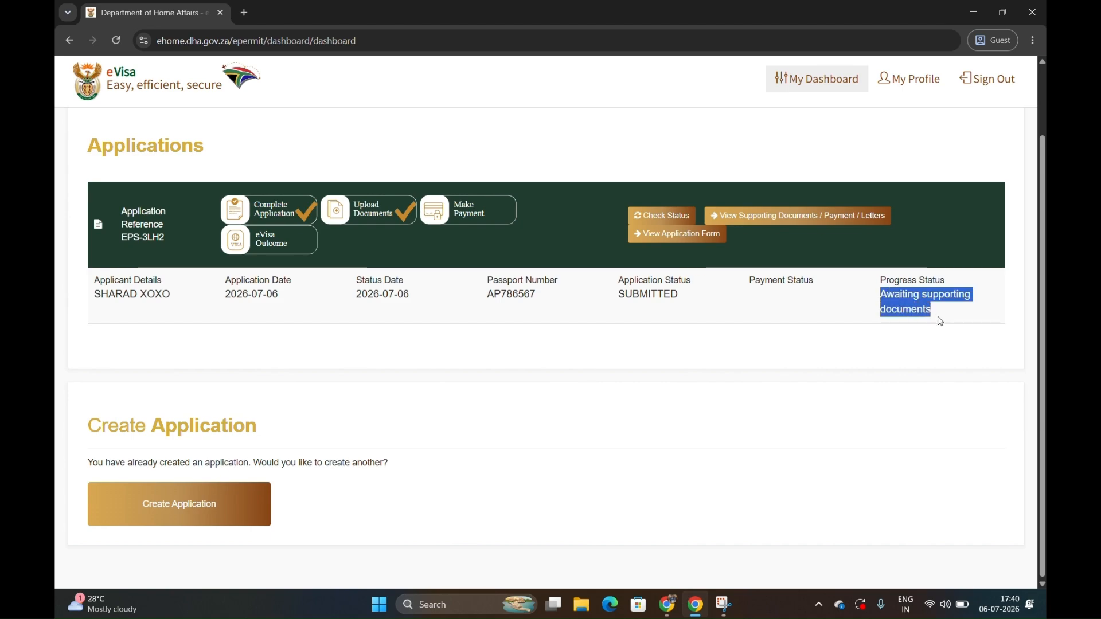
pyautogui.click(852, 343)
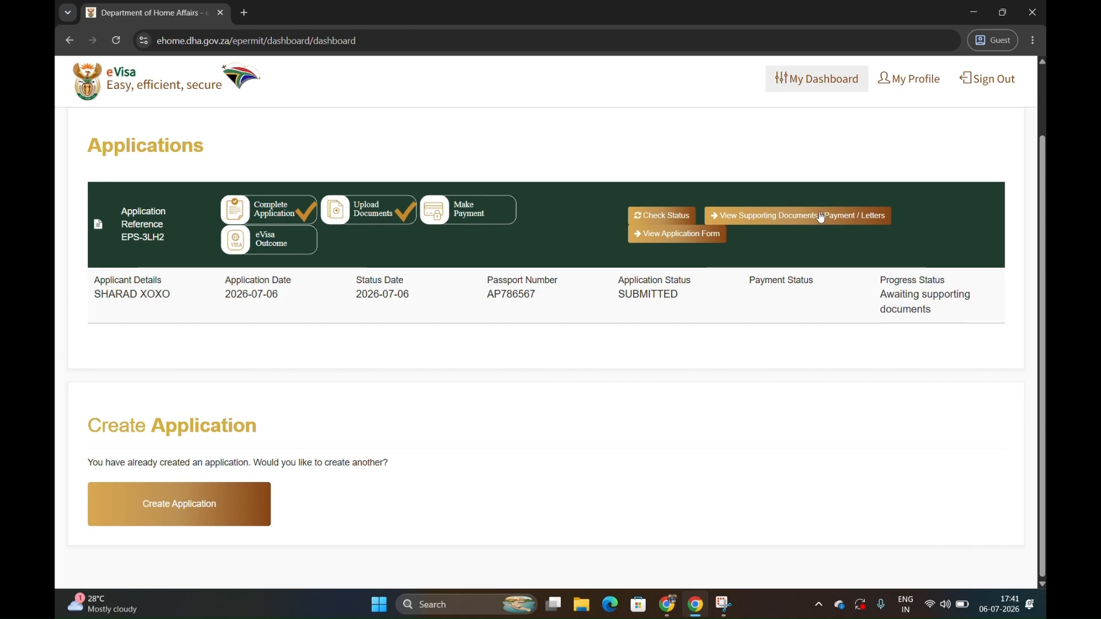
pyautogui.click(780, 219)
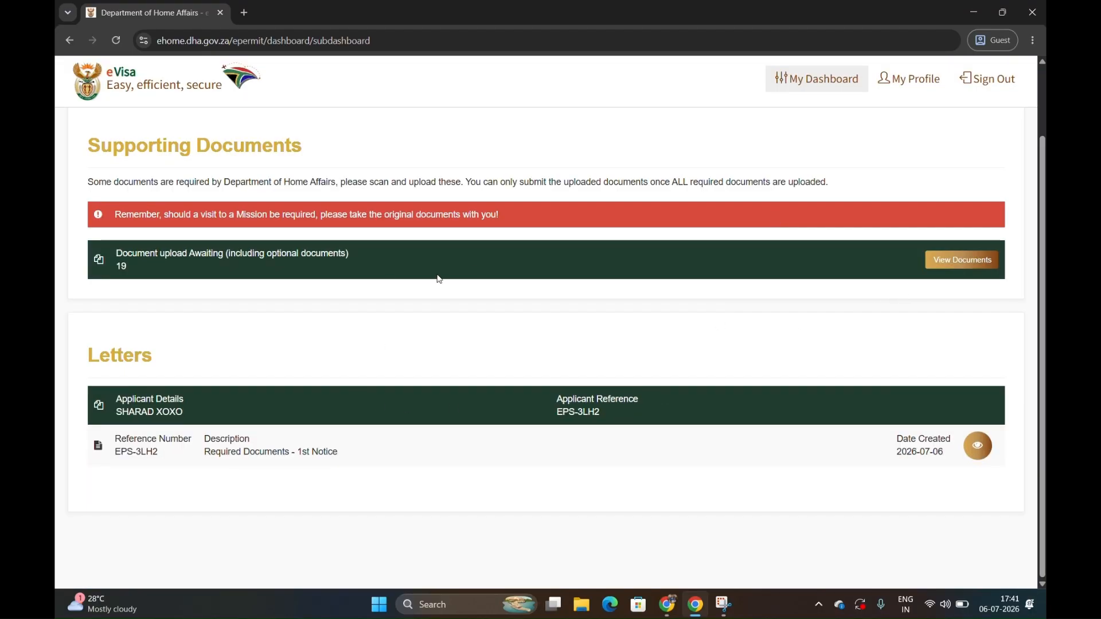
pyautogui.moveTo(122, 247); pyautogui.dragTo(189, 270)
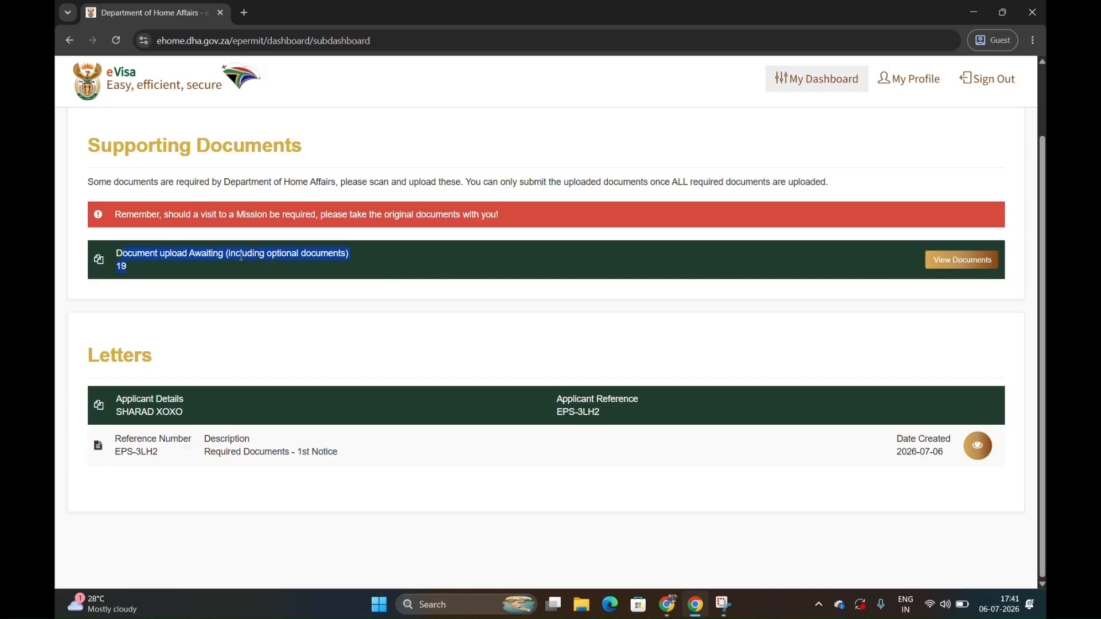
pyautogui.click(412, 265)
pyautogui.click(948, 261)
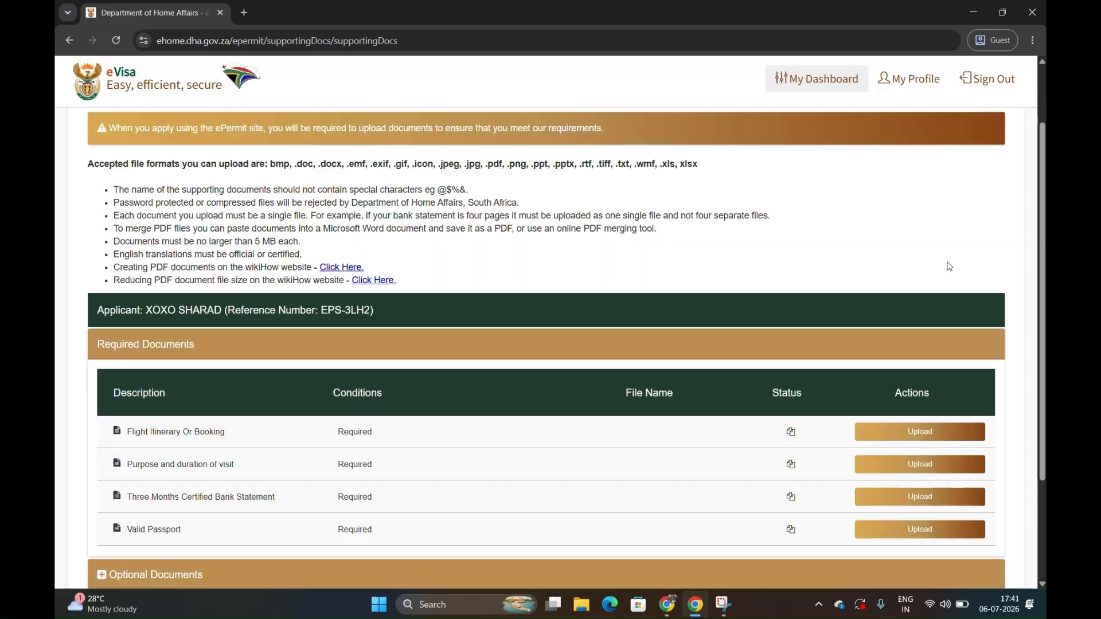
# Review the required documents, then expand the optional documents and examine their descriptions and conditions.
pyautogui.scroll(-3, 949, 266)
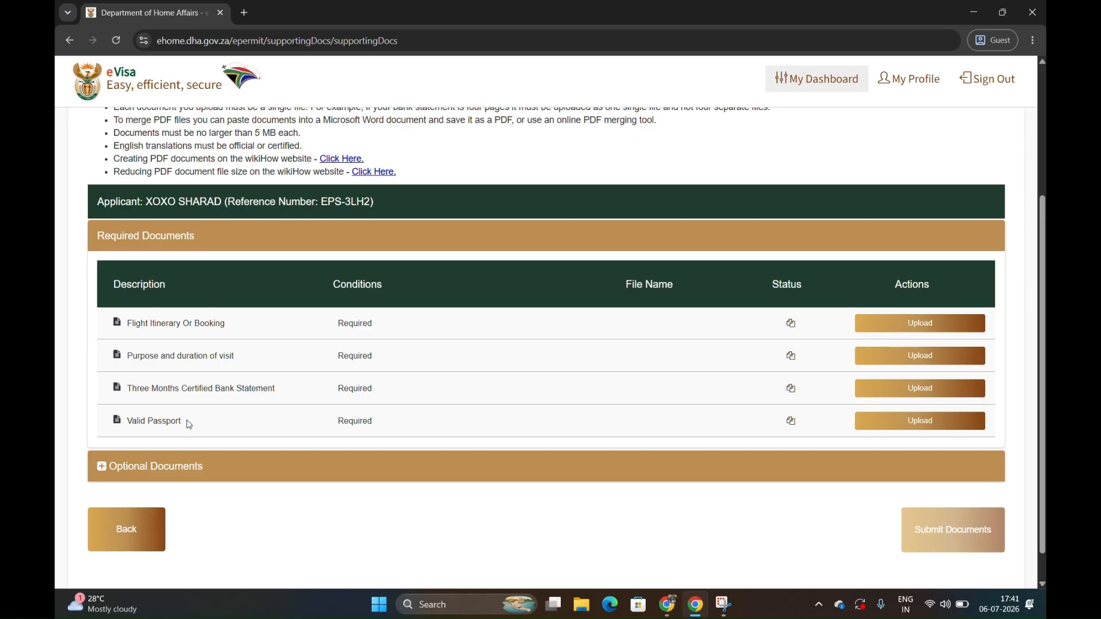
pyautogui.click(109, 459)
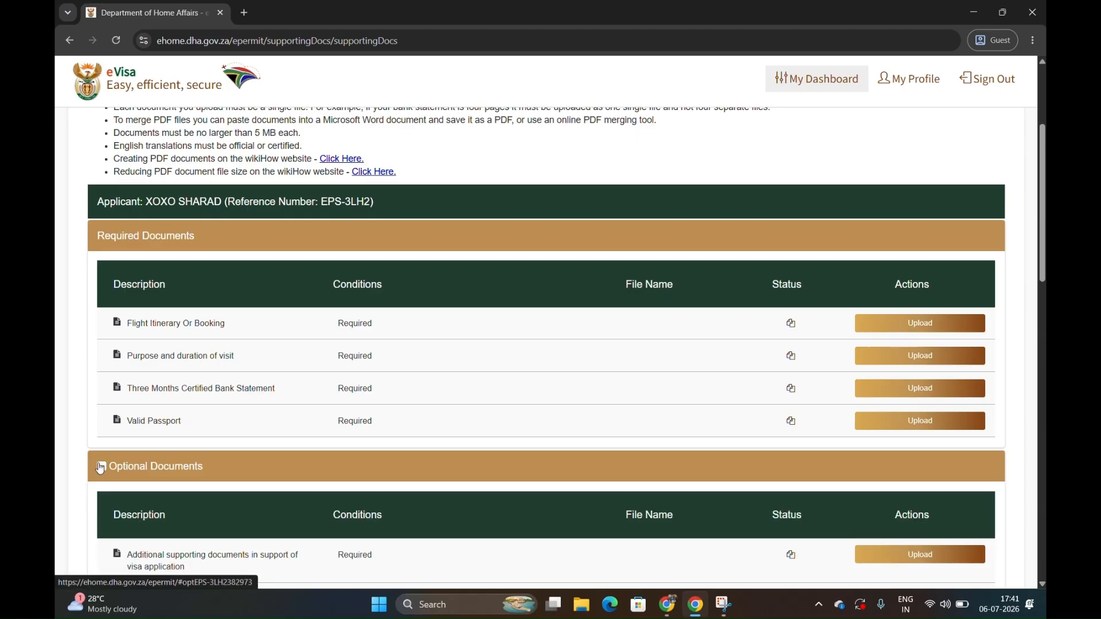
pyautogui.scroll(-3, 107, 461)
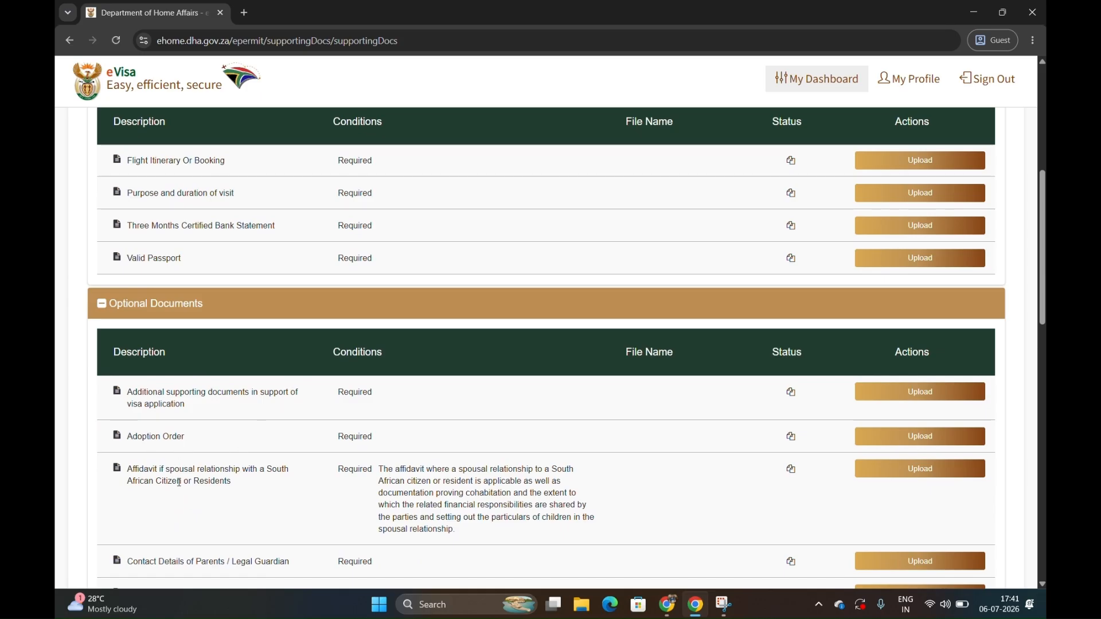
pyautogui.scroll(-1, 247, 484)
pyautogui.scroll(-2, 247, 484)
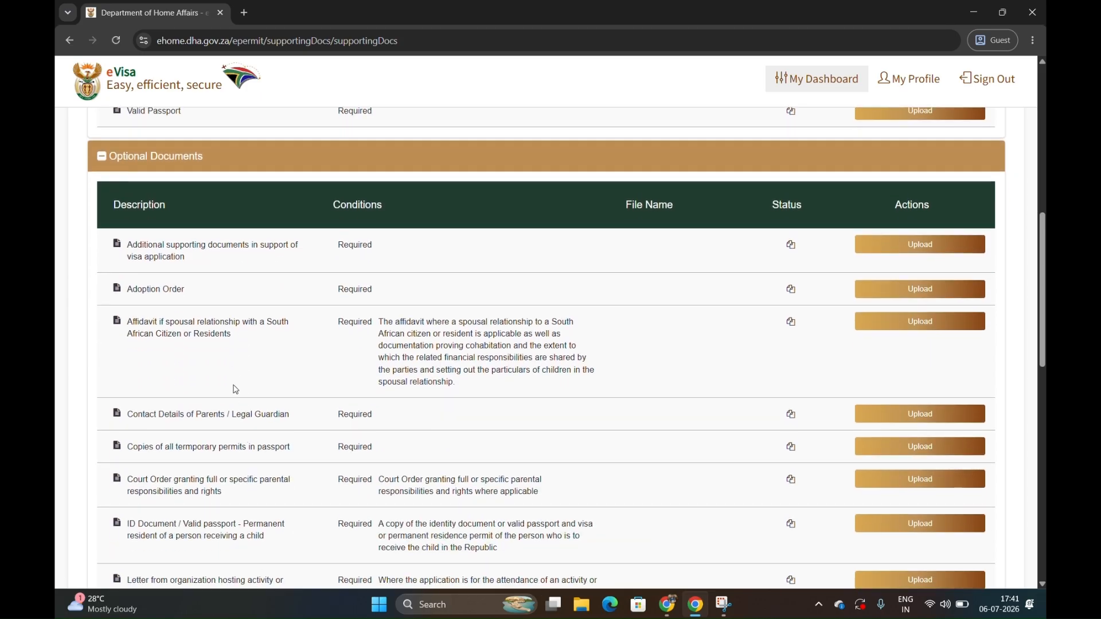
pyautogui.scroll(-2, 238, 443)
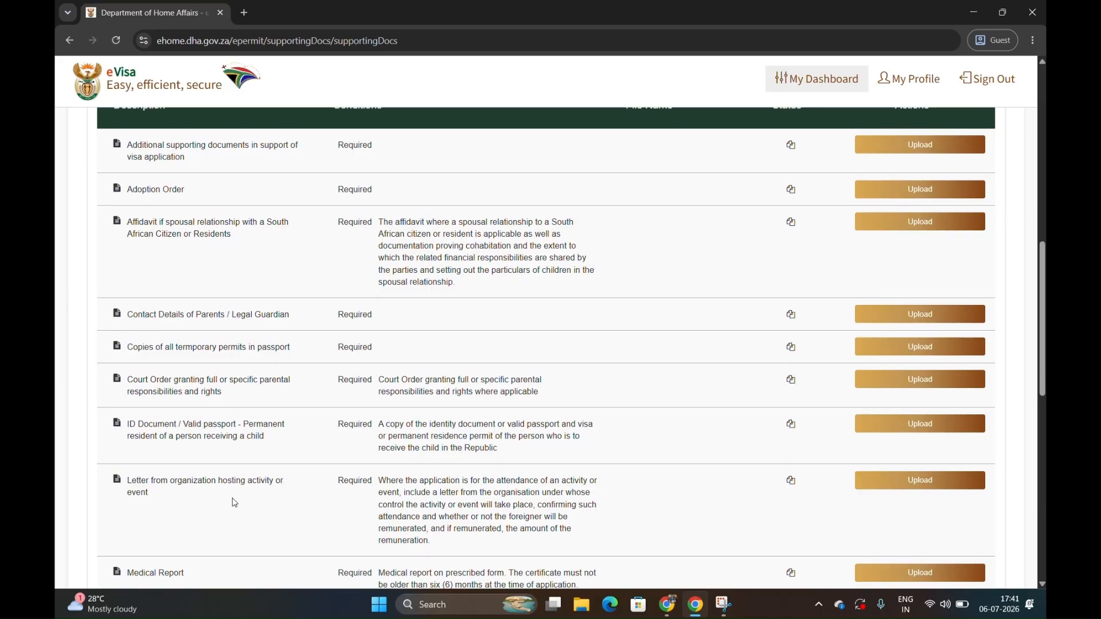
pyautogui.scroll(-2, 234, 503)
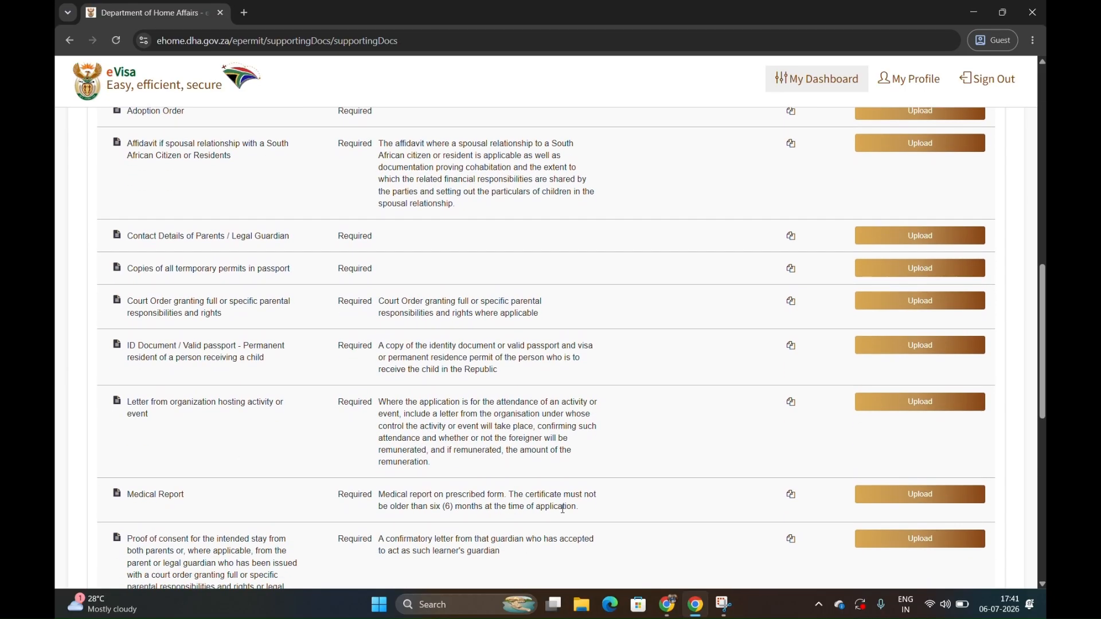
pyautogui.scroll(-1, 268, 541)
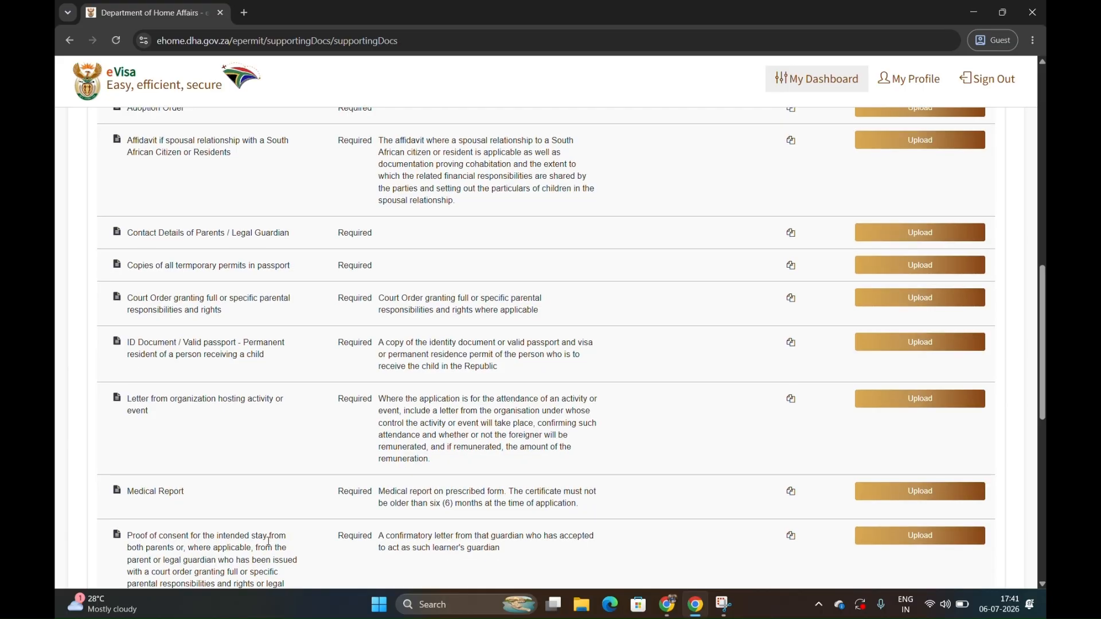
pyautogui.scroll(-2, 269, 541)
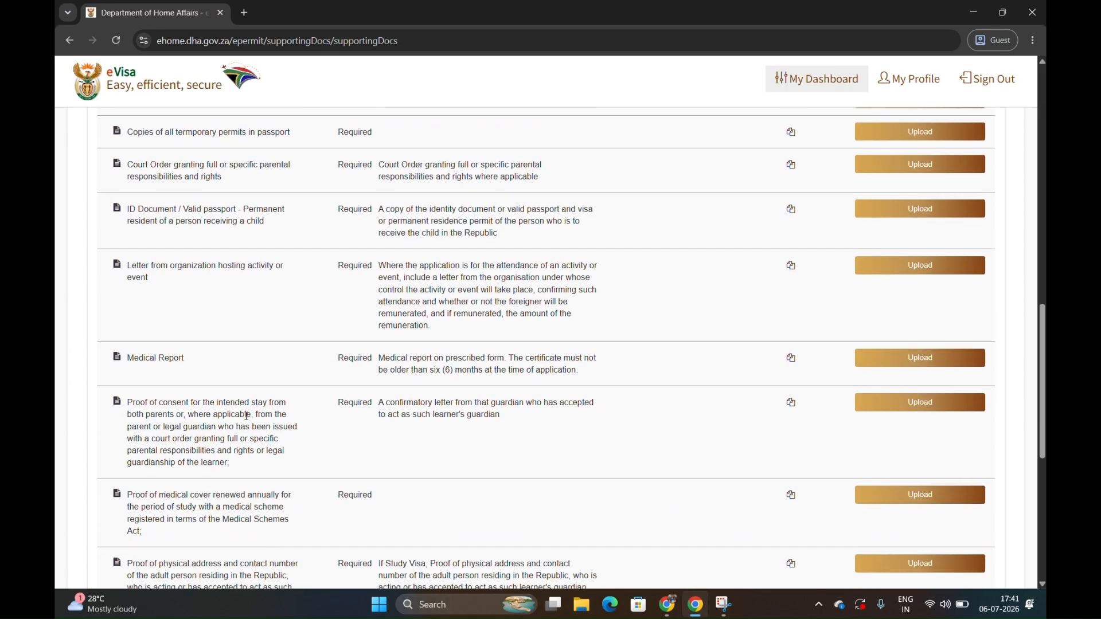
pyautogui.scroll(-2, 288, 453)
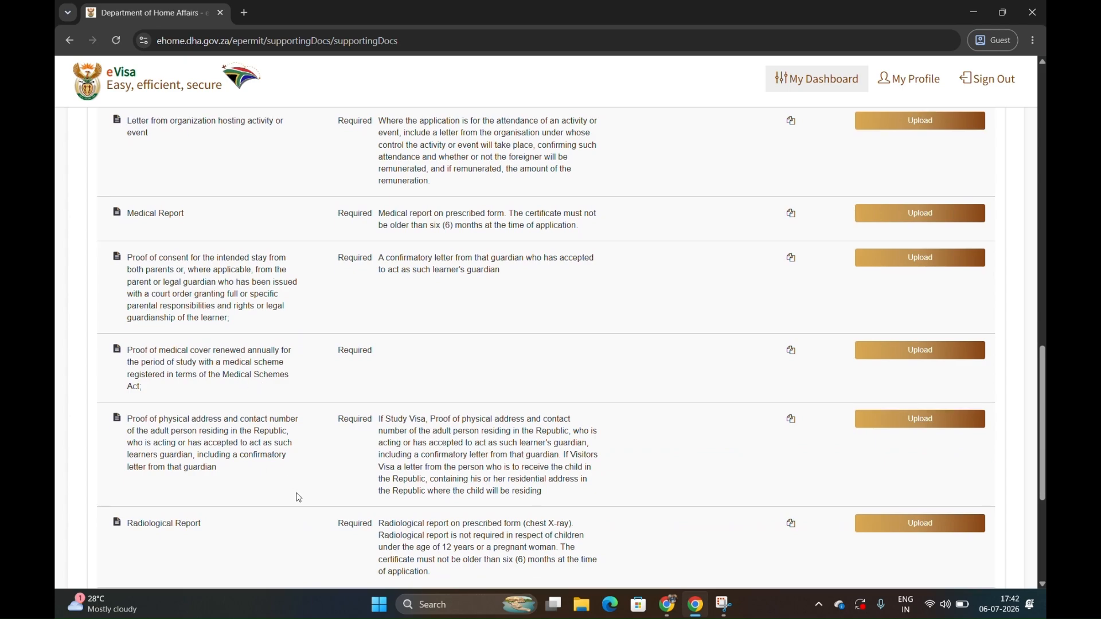
pyautogui.scroll(-2, 299, 498)
pyautogui.scroll(-1, 298, 498)
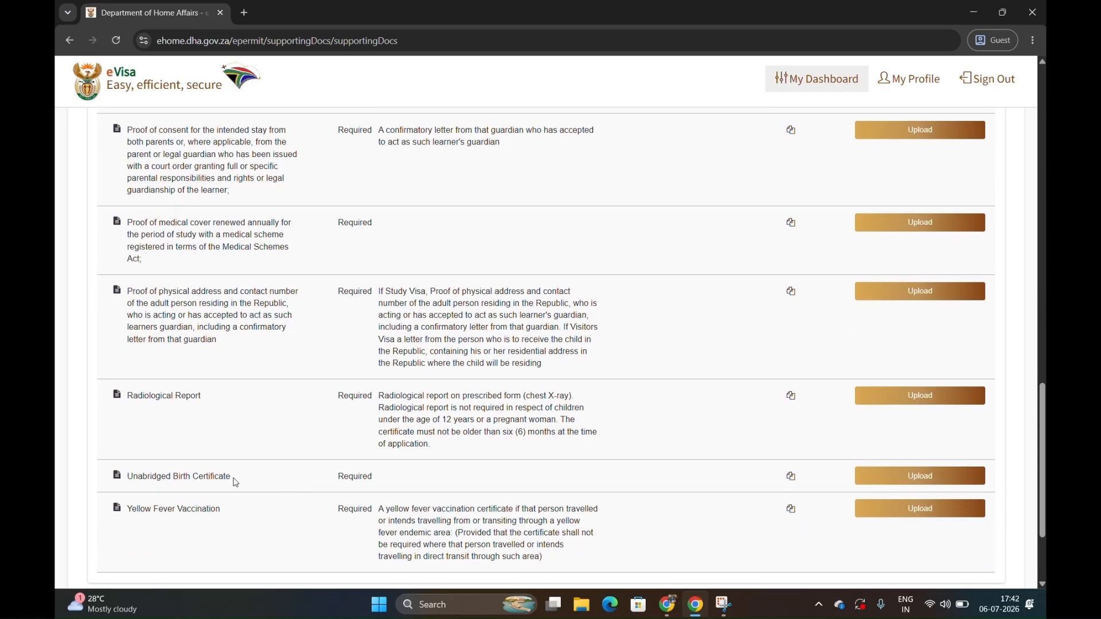
pyautogui.scroll(-2, 226, 515)
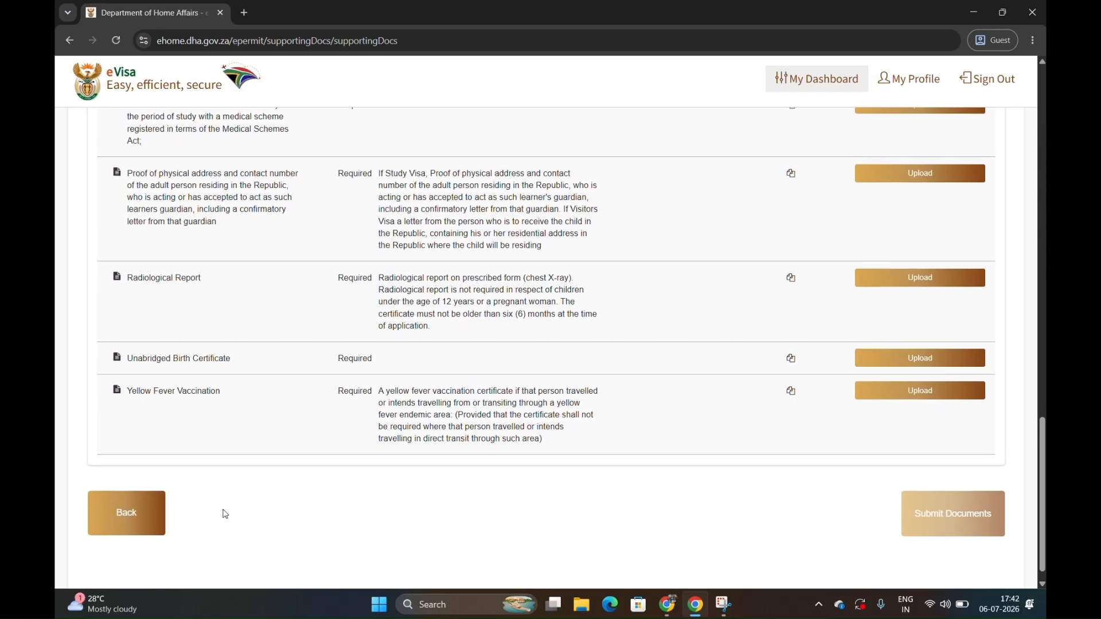
pyautogui.scroll(1, 223, 512)
pyautogui.scroll(-1, 246, 509)
pyautogui.scroll(10, 686, 422)
pyautogui.scroll(7, 689, 426)
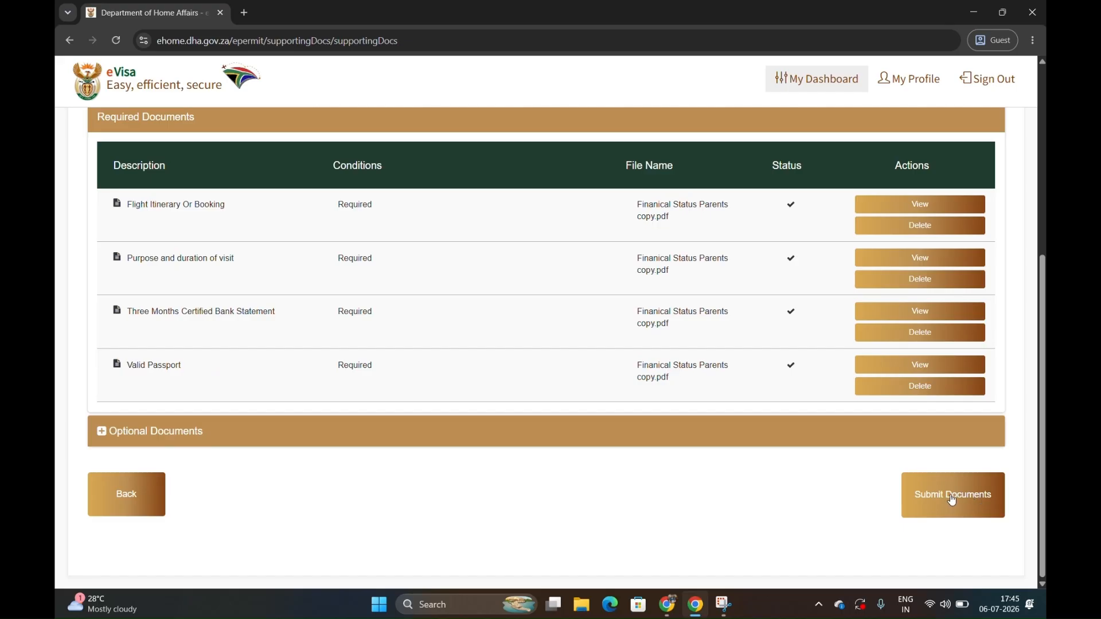
# Submit the supporting documents, confirm the one-time submission and acknowledge the notice.
pyautogui.click(953, 500)
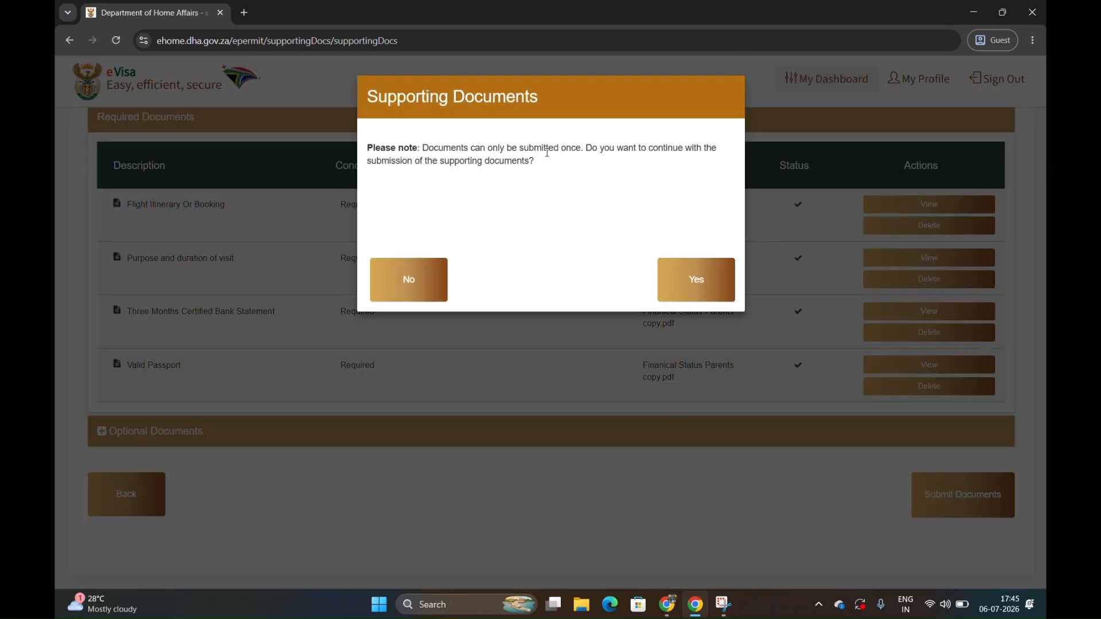
pyautogui.click(694, 282)
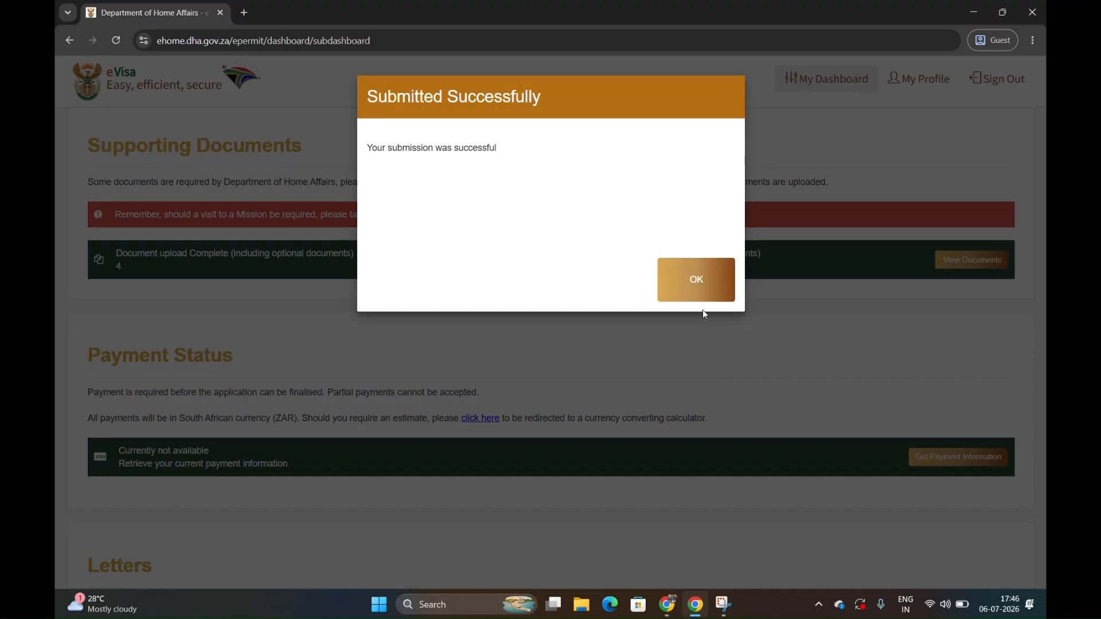
pyautogui.click(696, 278)
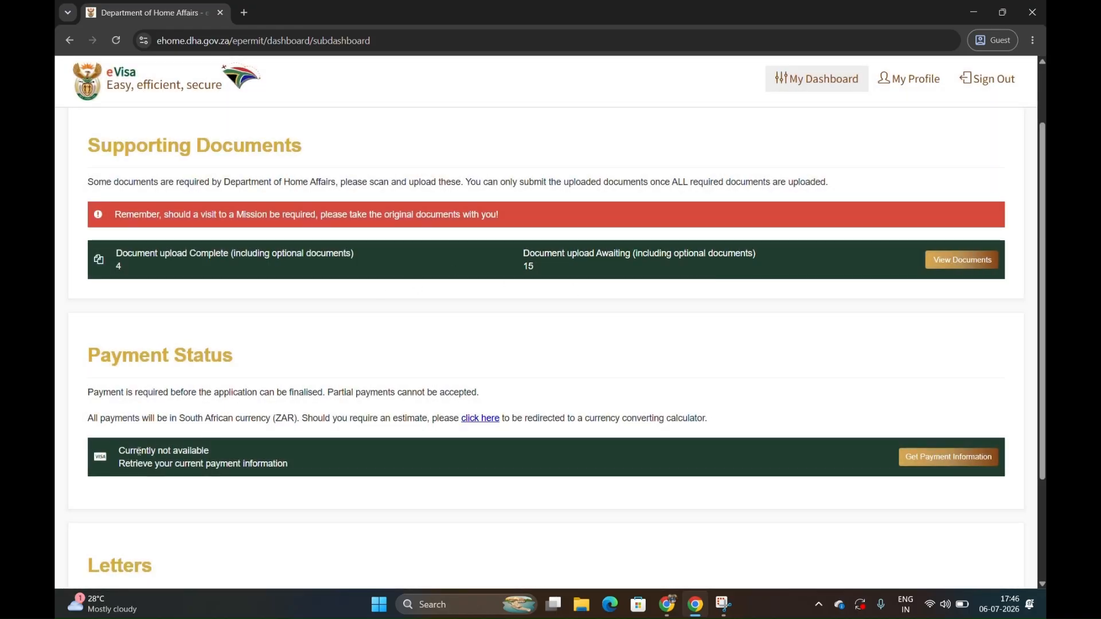
# Retrieve the application's current payment information and return to the main dashboard.
pyautogui.click(926, 458)
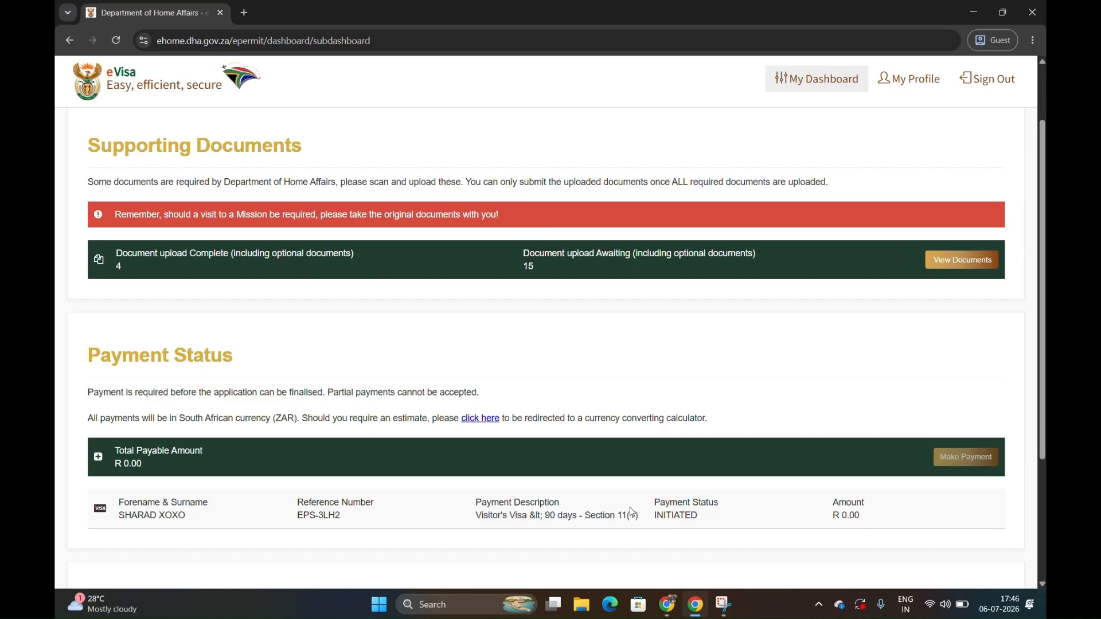
pyautogui.scroll(2, 645, 505)
pyautogui.click(837, 80)
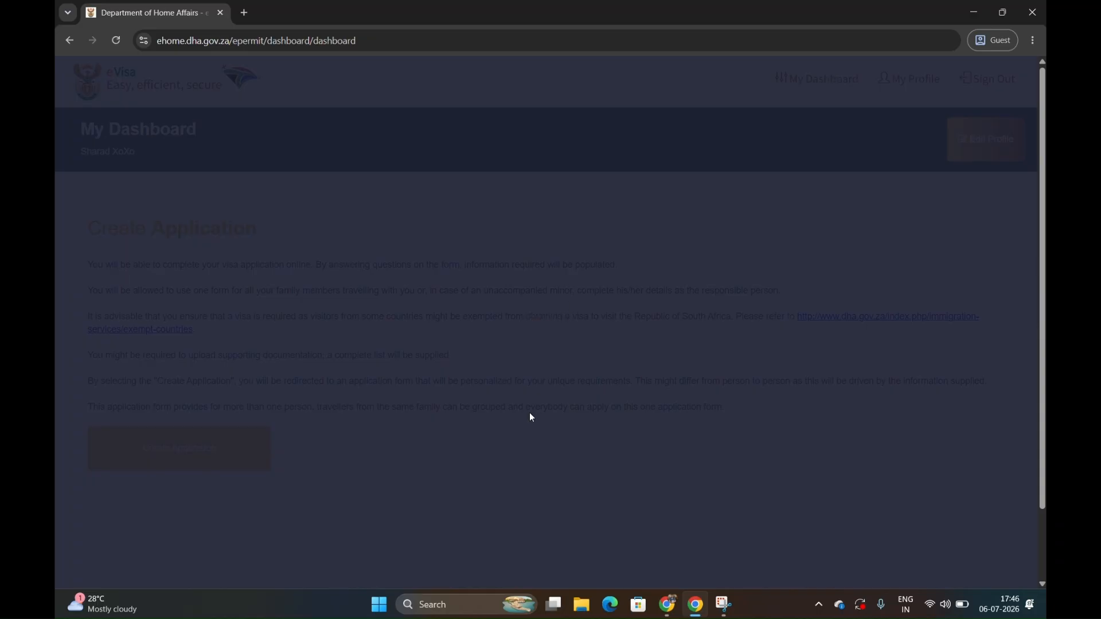
pyautogui.scroll(-1, 532, 417)
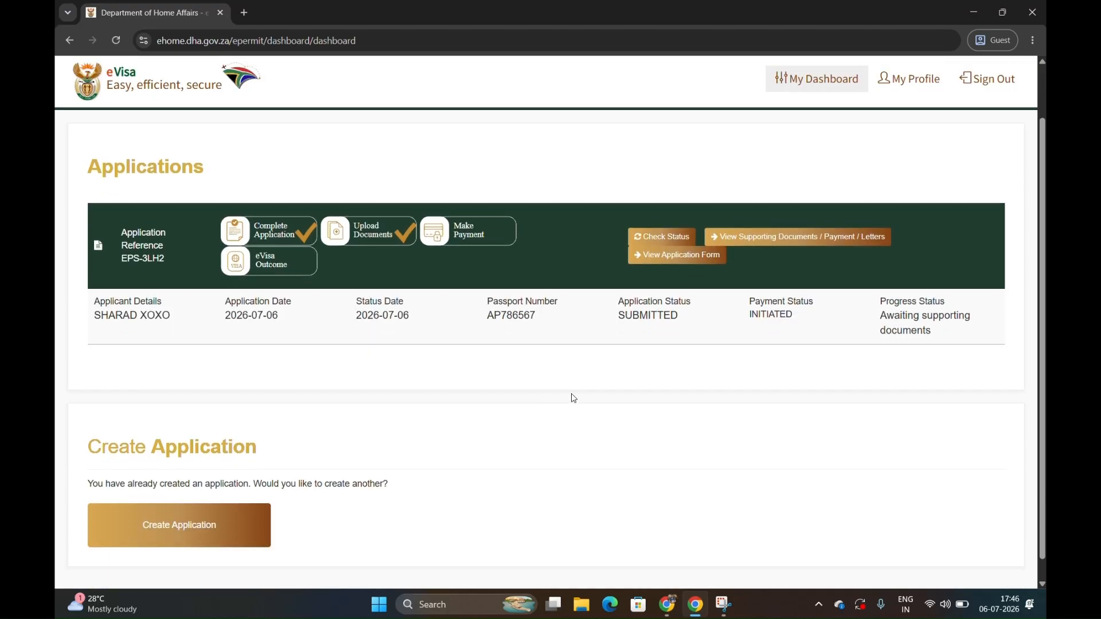
# Check the application's status on the dashboard and sign out of the eVisa account.
pyautogui.doubleClick(767, 308)
pyautogui.click(656, 234)
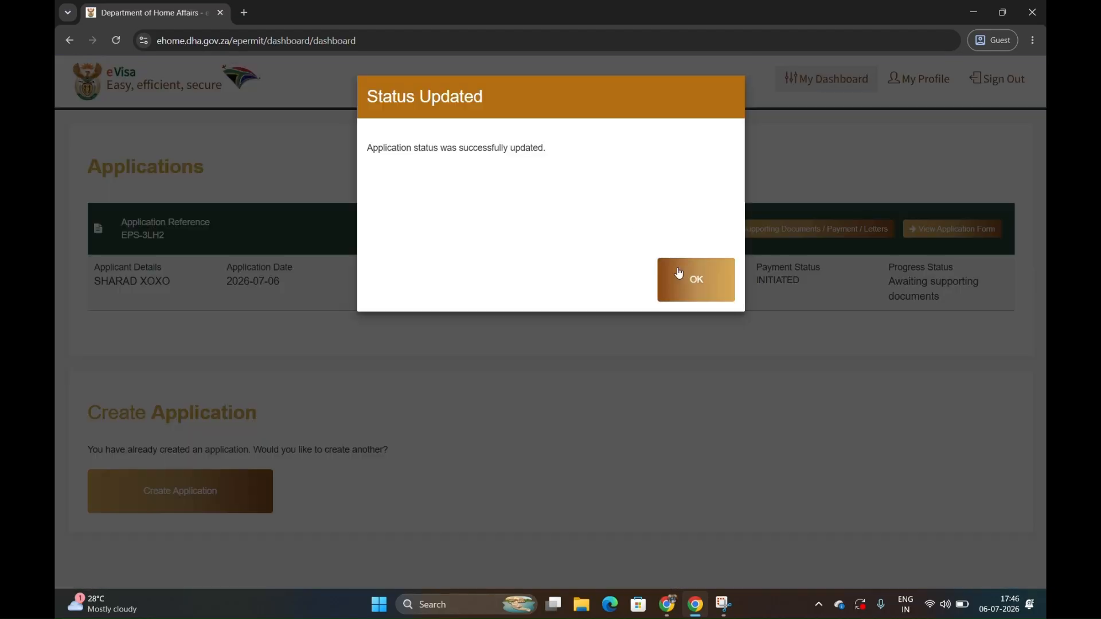
pyautogui.click(694, 278)
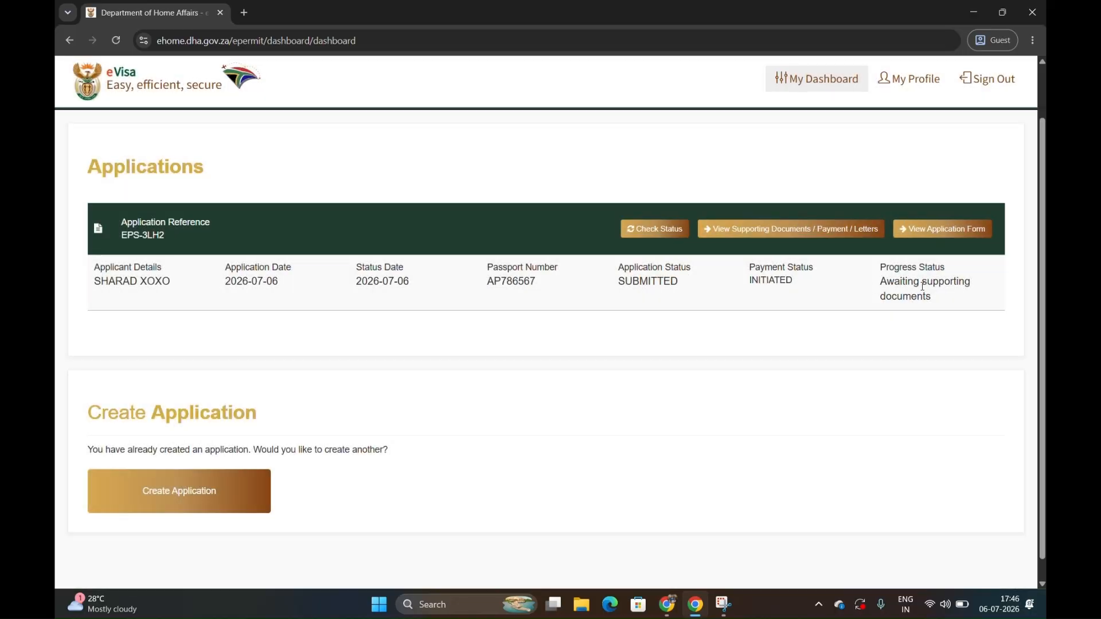
pyautogui.scroll(1, 752, 302)
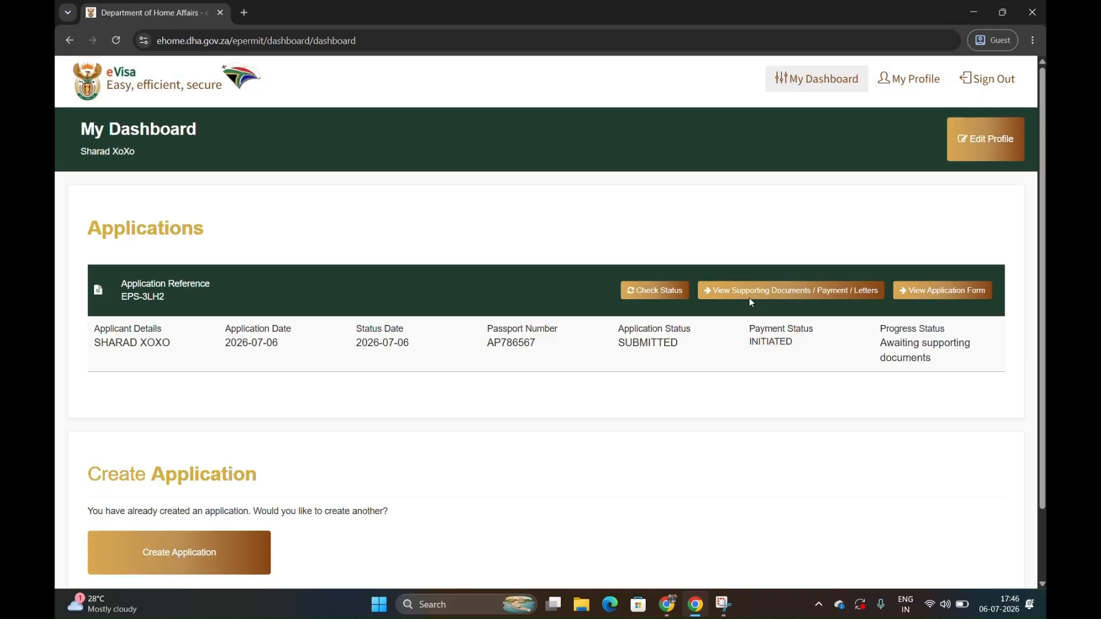
pyautogui.click(987, 88)
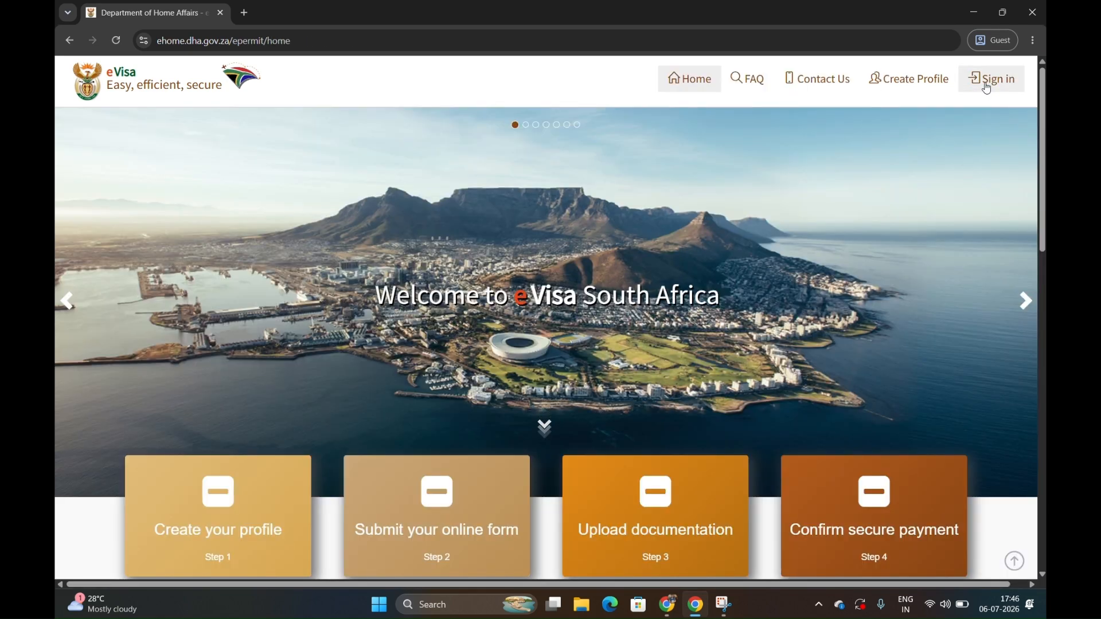
# Switch to Gmail in the other browser window, dismissing the account verification notice, and return to the inbox.
pyautogui.hotkey('alt', 'Tab')
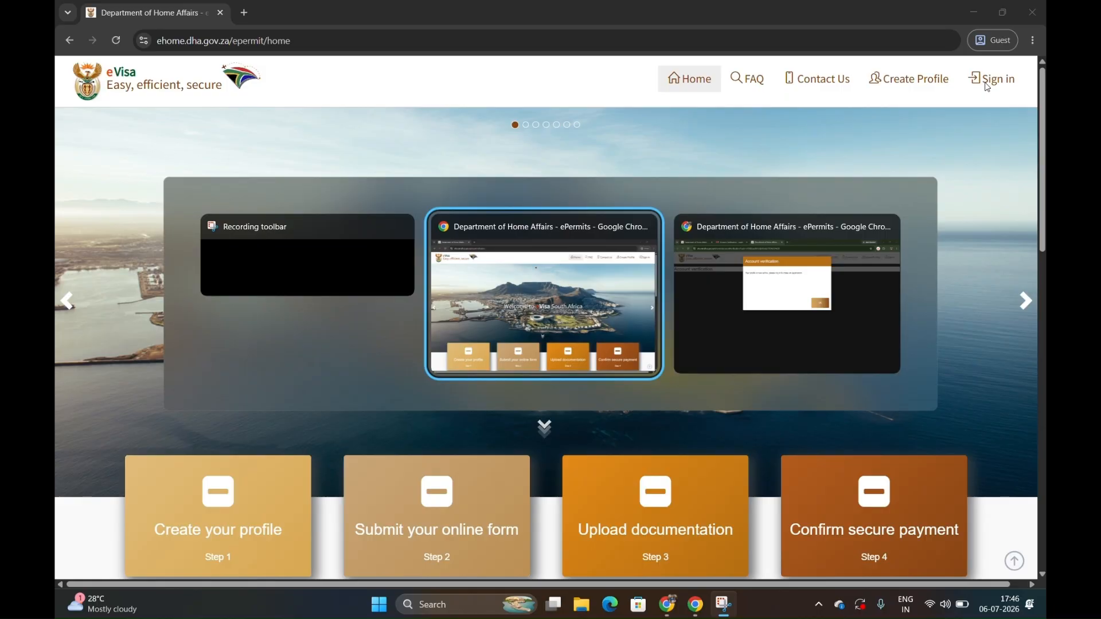
pyautogui.press('Tab')
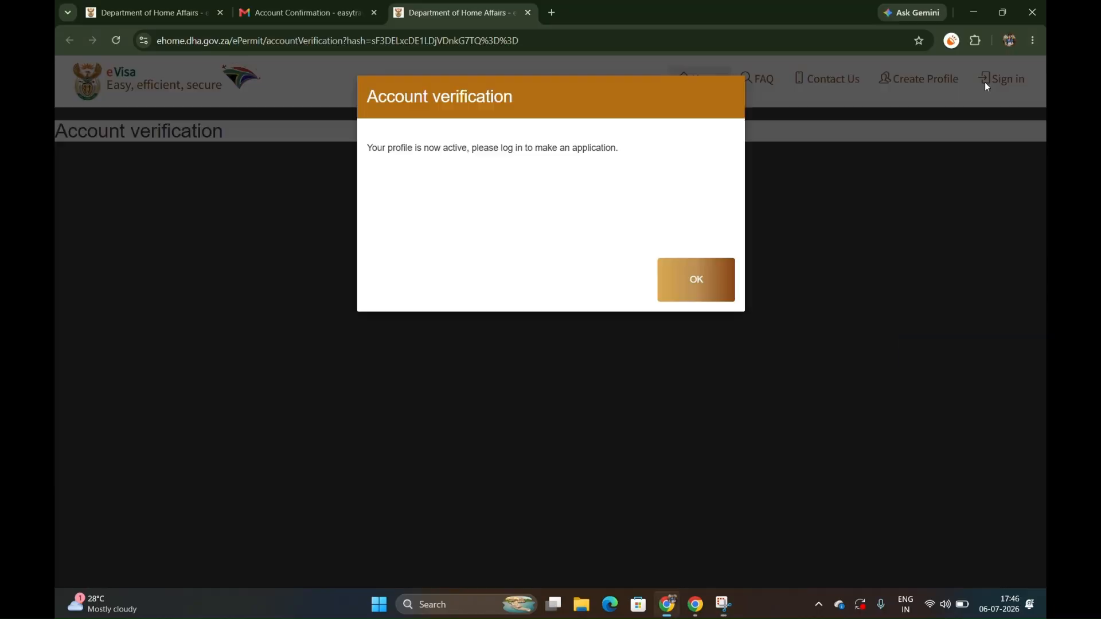
pyautogui.click(685, 287)
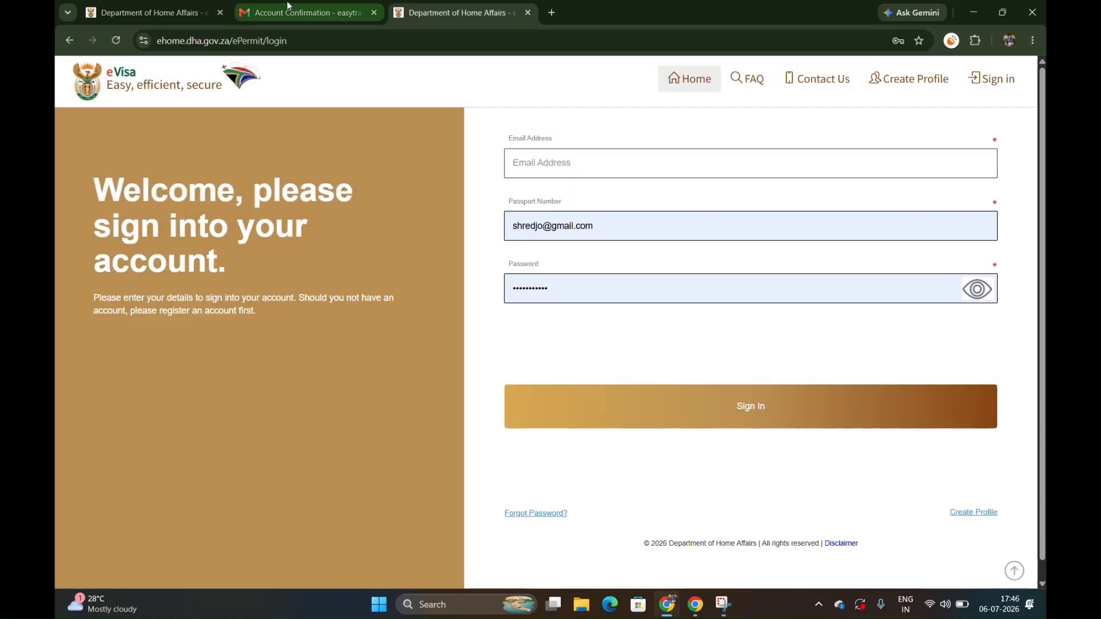
pyautogui.click(278, 16)
pyautogui.scroll(1, 245, 144)
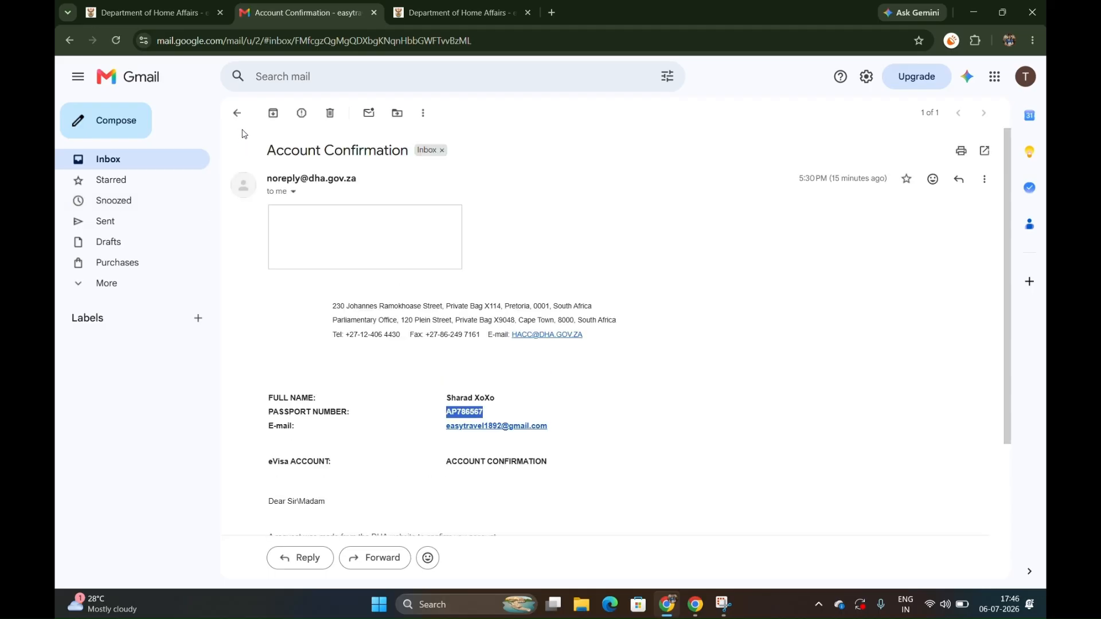
pyautogui.click(239, 118)
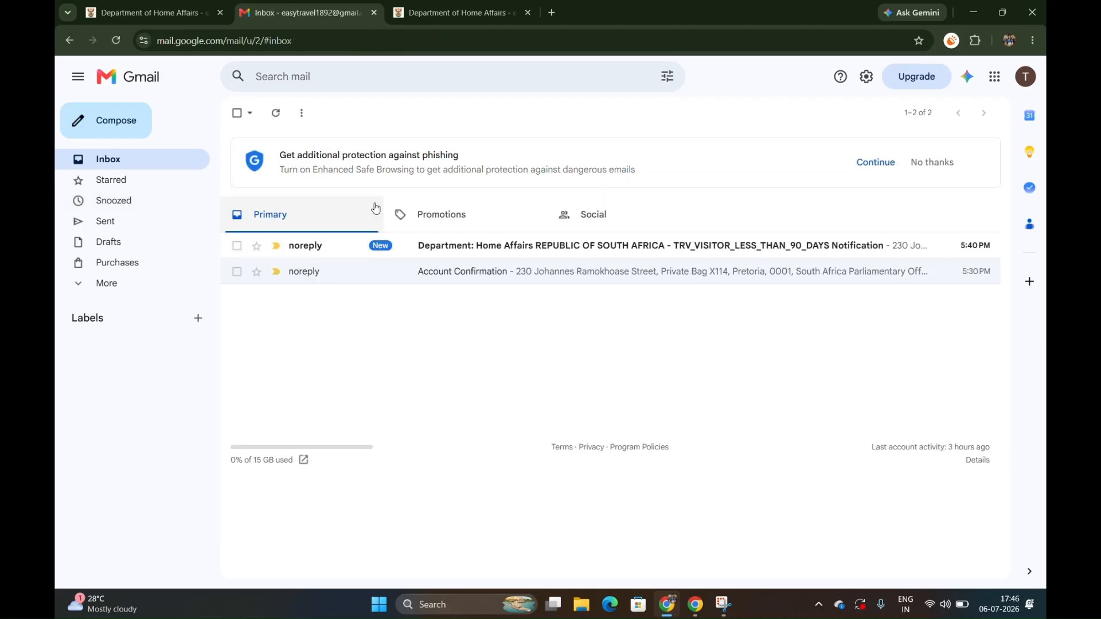
# Open the TRV_VISITOR_LESS_THAN_90_DAYS notification email from Home Affairs and read its details and correspondence.
pyautogui.click(457, 246)
pyautogui.doubleClick(500, 358)
pyautogui.hotkey('ctrl', 'c')
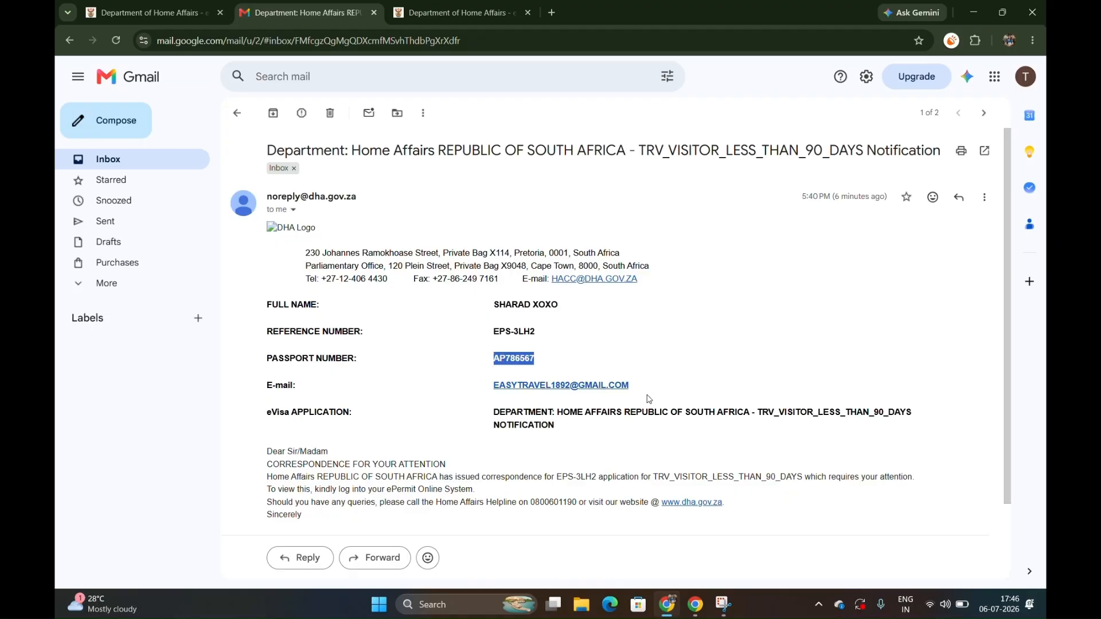
pyautogui.scroll(-2, 648, 399)
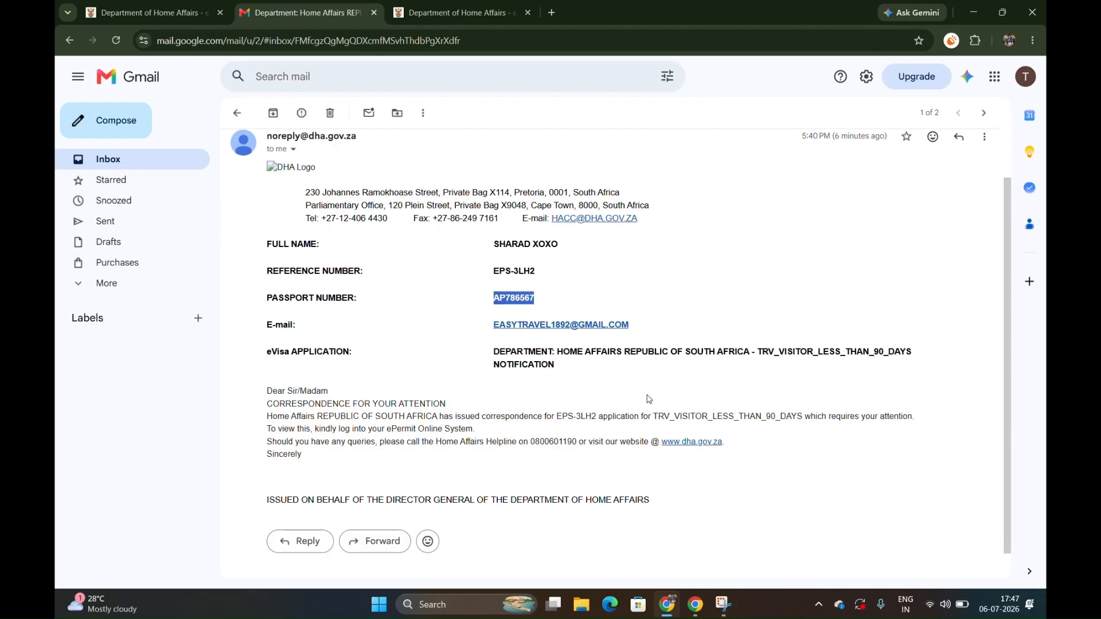
pyautogui.scroll(-1, 649, 399)
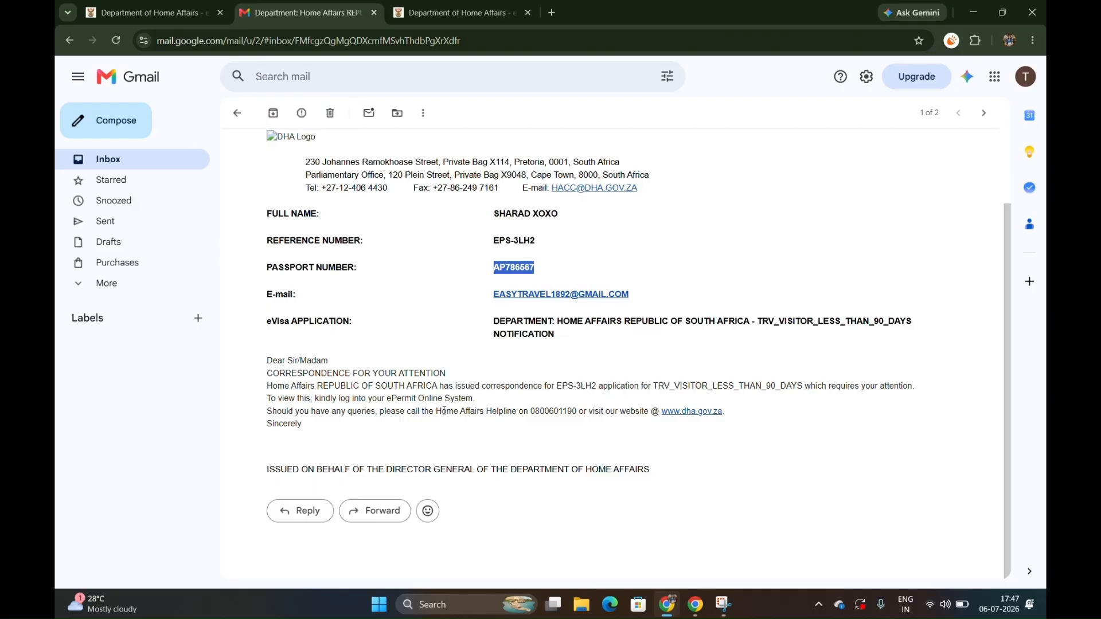
# Switch from Gmail to the eVisa website in the other browser window and open its sign-in page.
pyautogui.scroll(3, 445, 411)
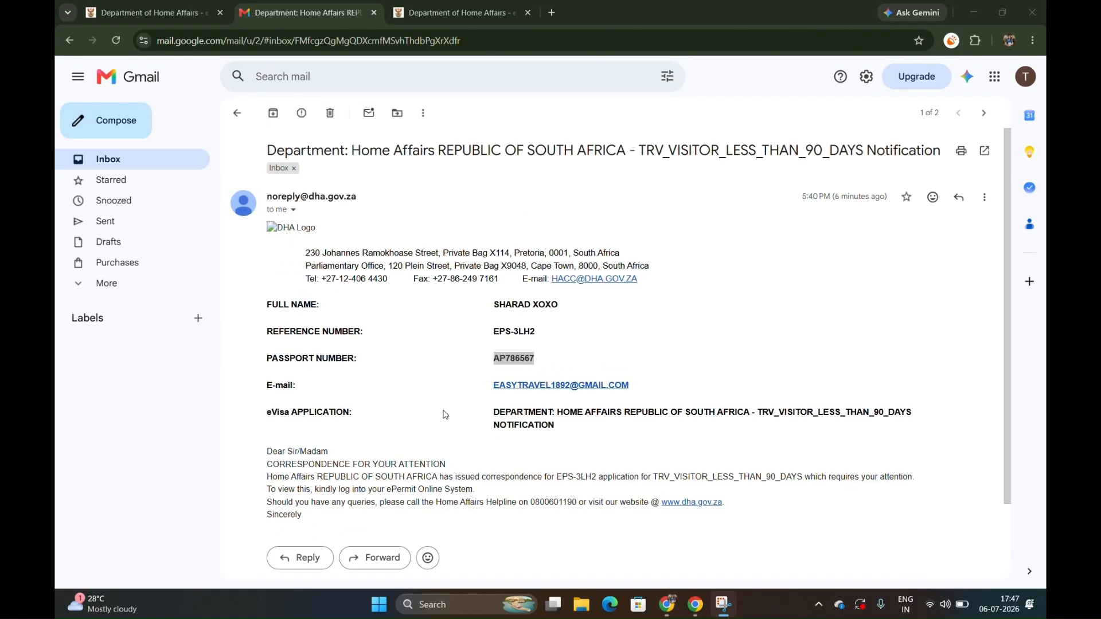
pyautogui.hotkey('alt', 'Tab')
pyautogui.hotkey('alt', 'Tab')
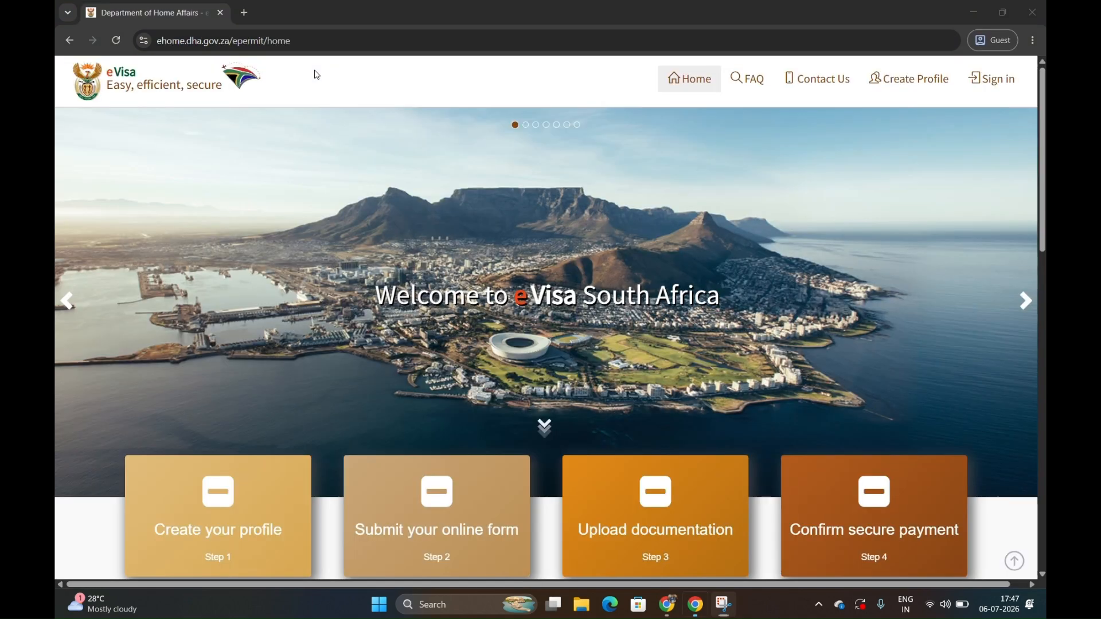
pyautogui.click(992, 78)
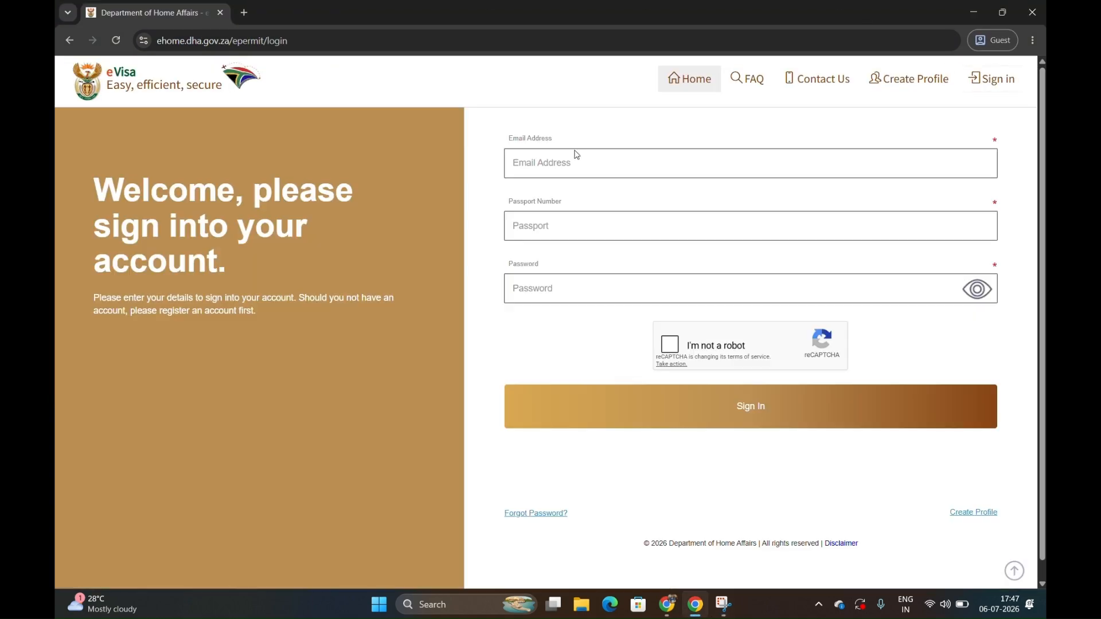
# Fill in the account's email address and the copied passport number on the eVisa sign-in form.
pyautogui.click(521, 165)
pyautogui.click(520, 166)
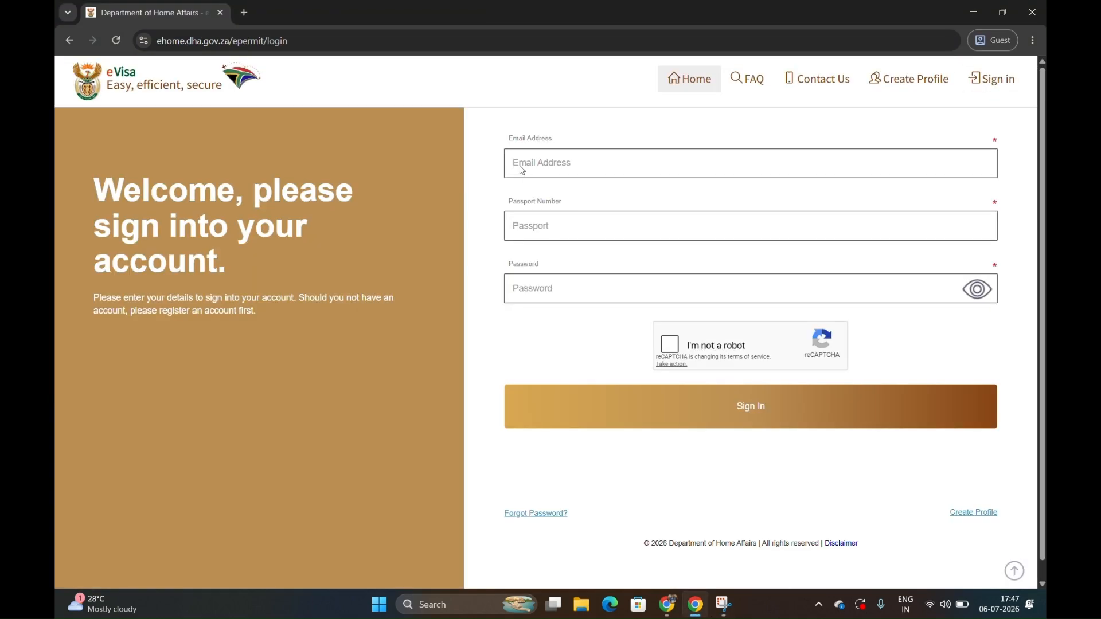
pyautogui.press('Tab')
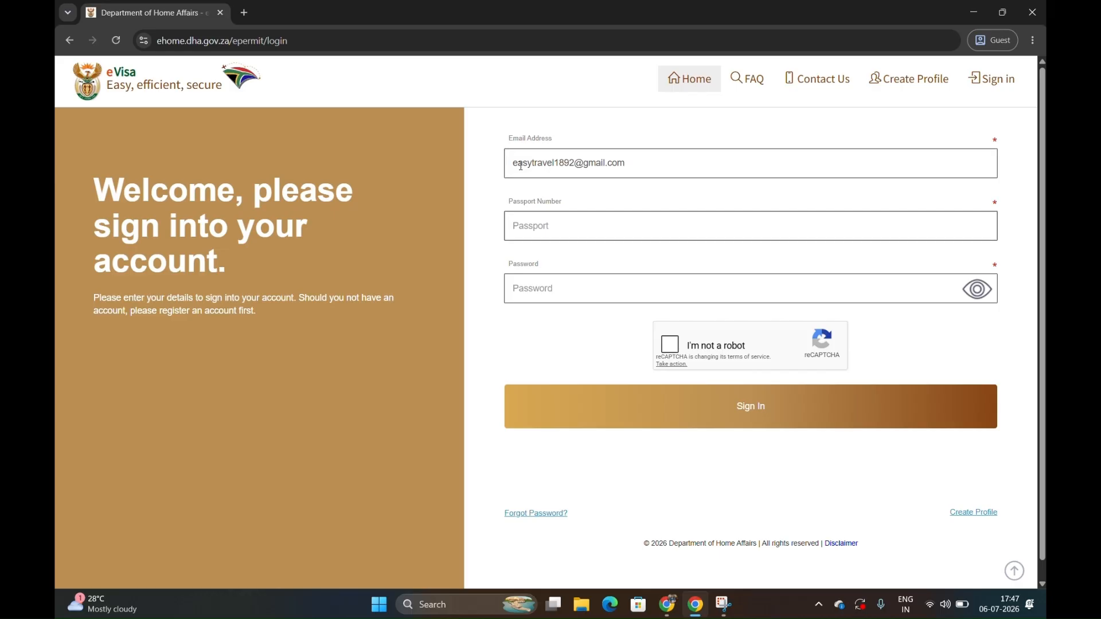
pyautogui.hotkey('ctrl', 'v')
pyautogui.press('Tab')
# Enter the account password, complete the "I'm not a robot" check and sign in to the eVisa account.
pyautogui.write('••••••')
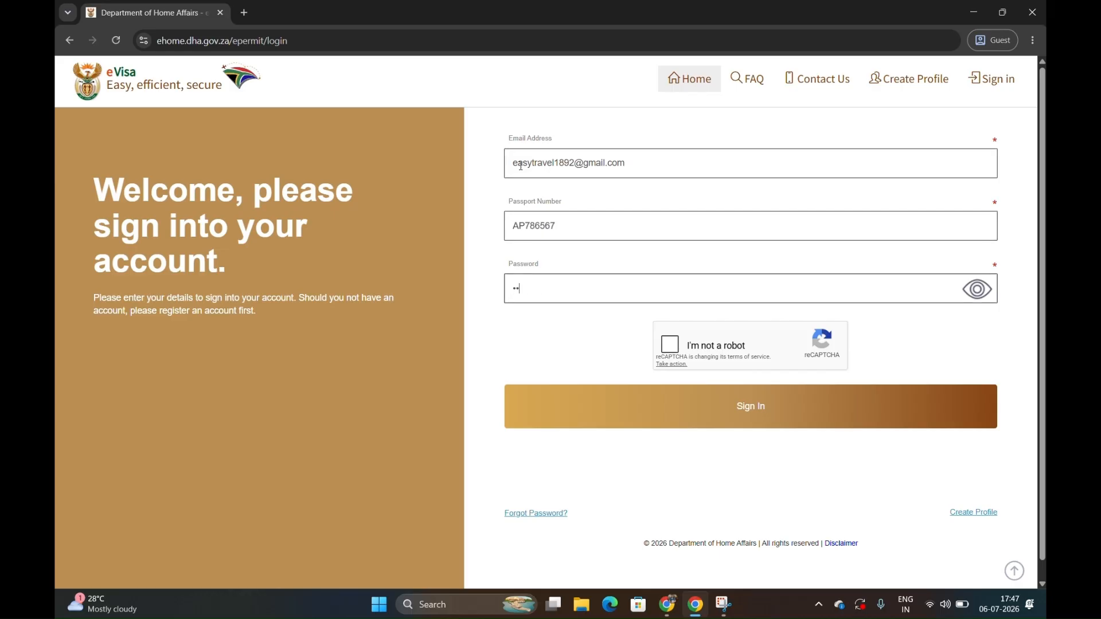
pyautogui.write('••••')
pyautogui.click(670, 344)
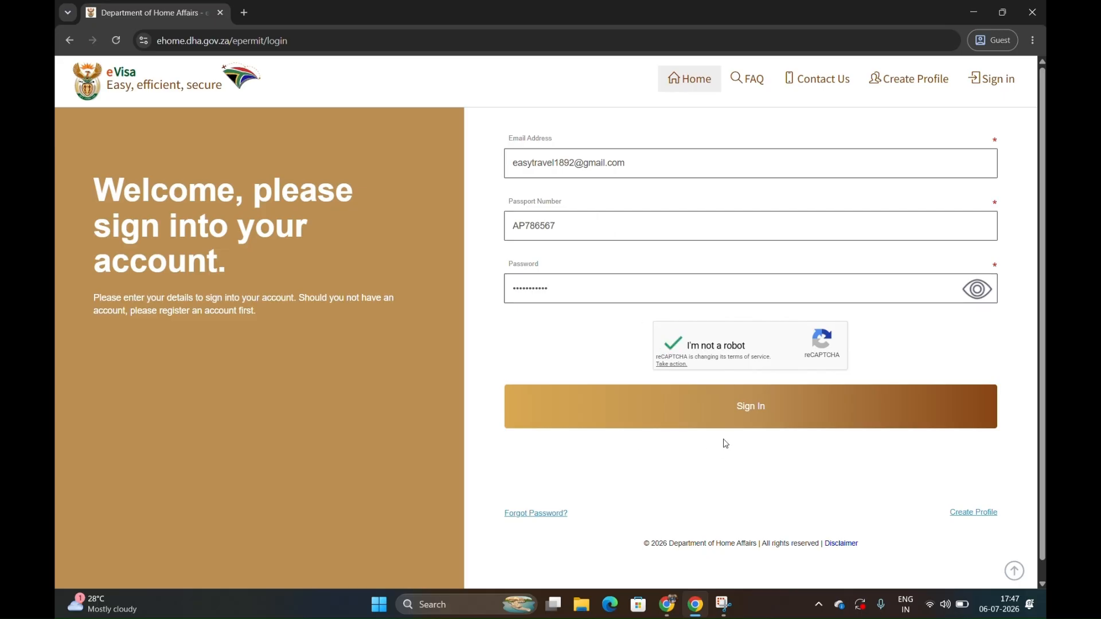
pyautogui.click(747, 411)
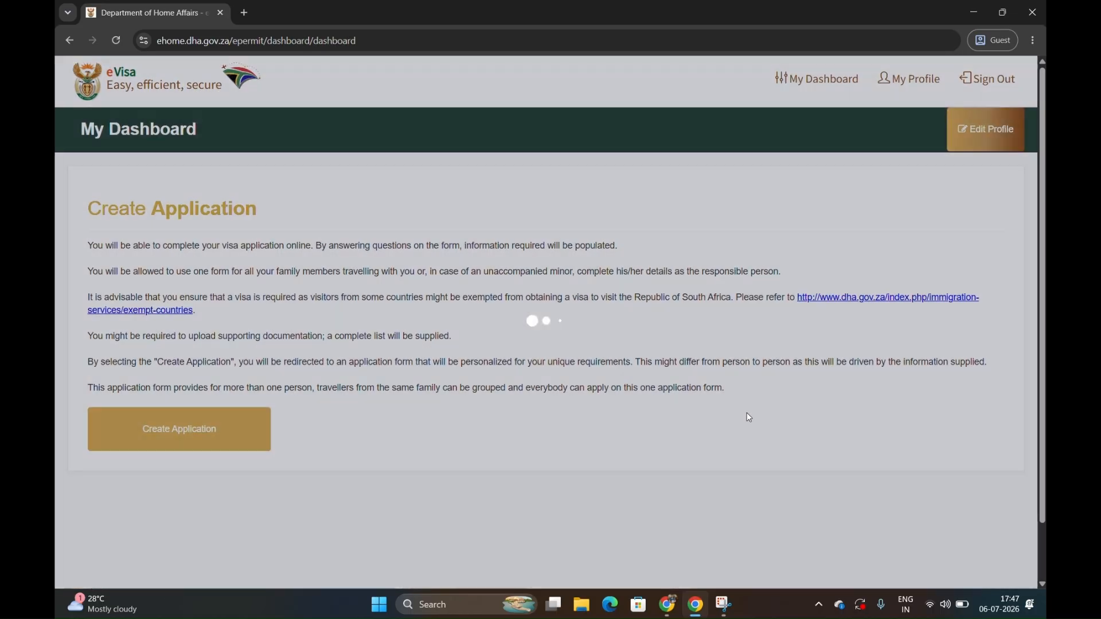